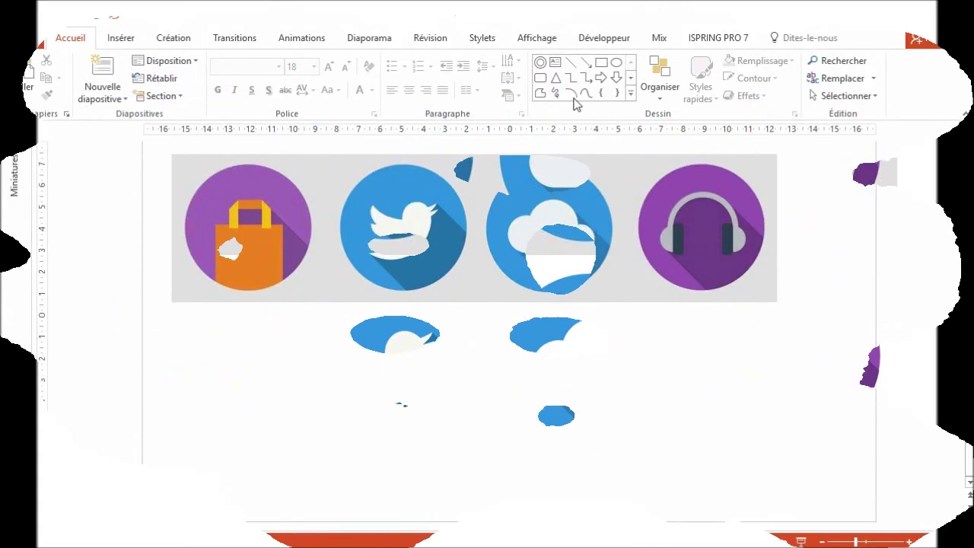
# Draw an ellipse over the bag's purple disc, resize it to match, and set it to no fill.
pyautogui.click(616, 63)
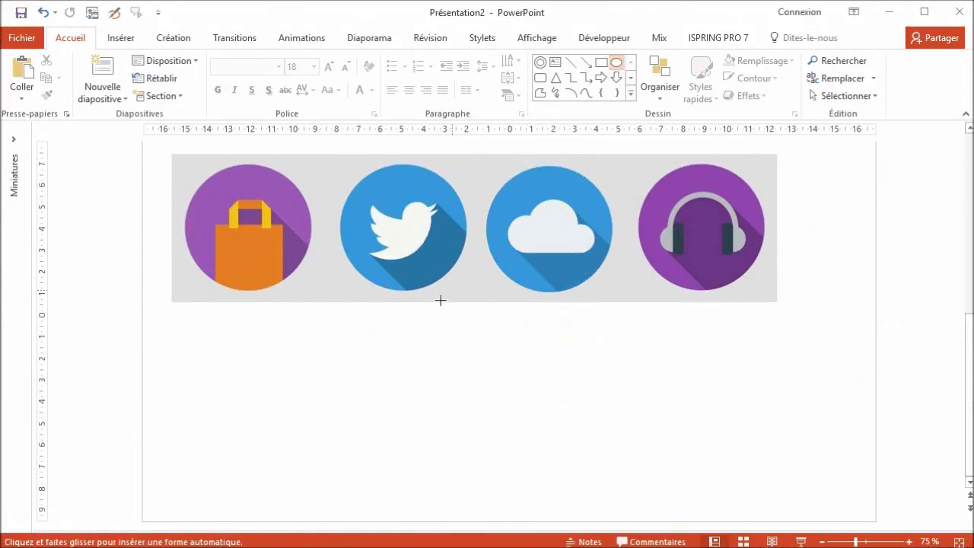
pyautogui.moveTo(356, 336)
pyautogui.mouseDown()
pyautogui.moveTo(445, 373)
pyautogui.moveTo(465, 408)
pyautogui.mouseUp()
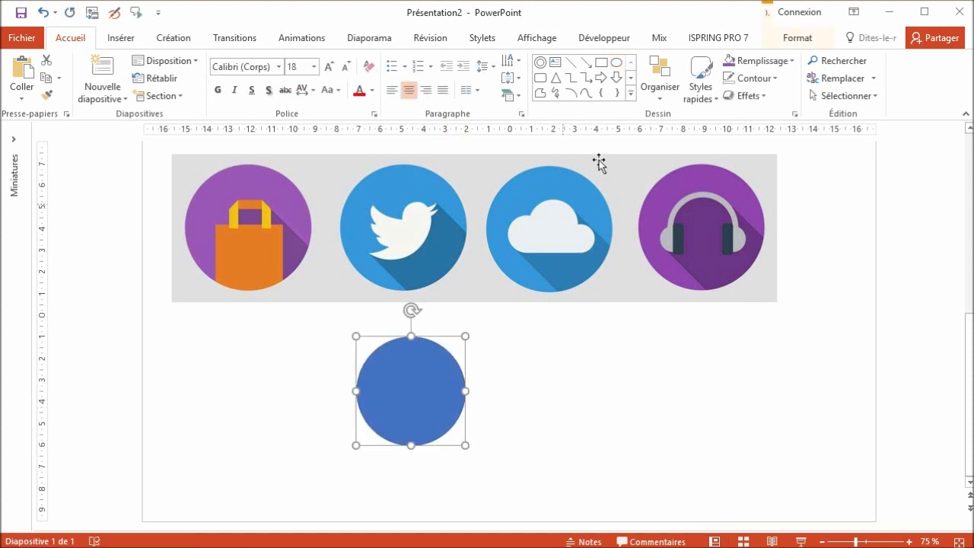
pyautogui.press('Delete')
pyautogui.click(616, 63)
pyautogui.scroll(5, 244, 222)
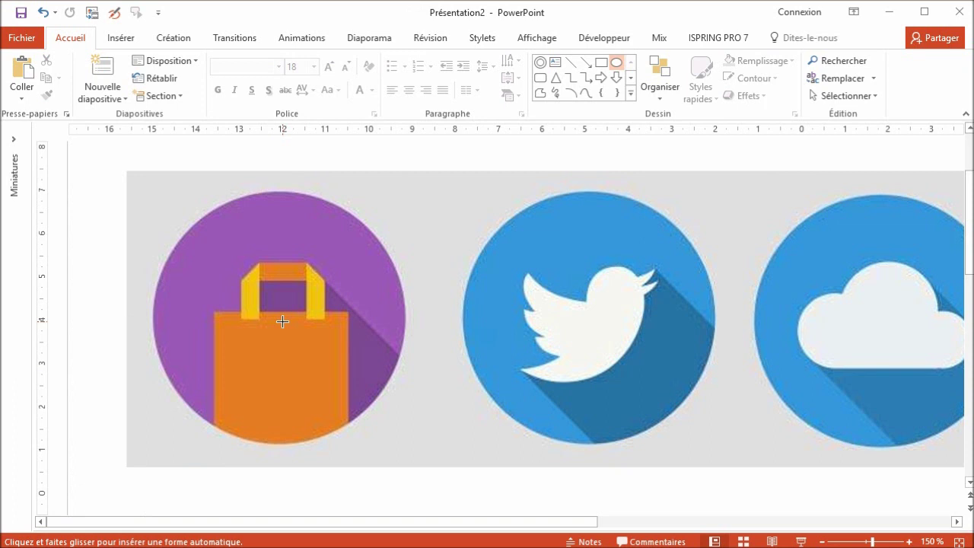
pyautogui.moveTo(282, 321); pyautogui.dragTo(406, 421)
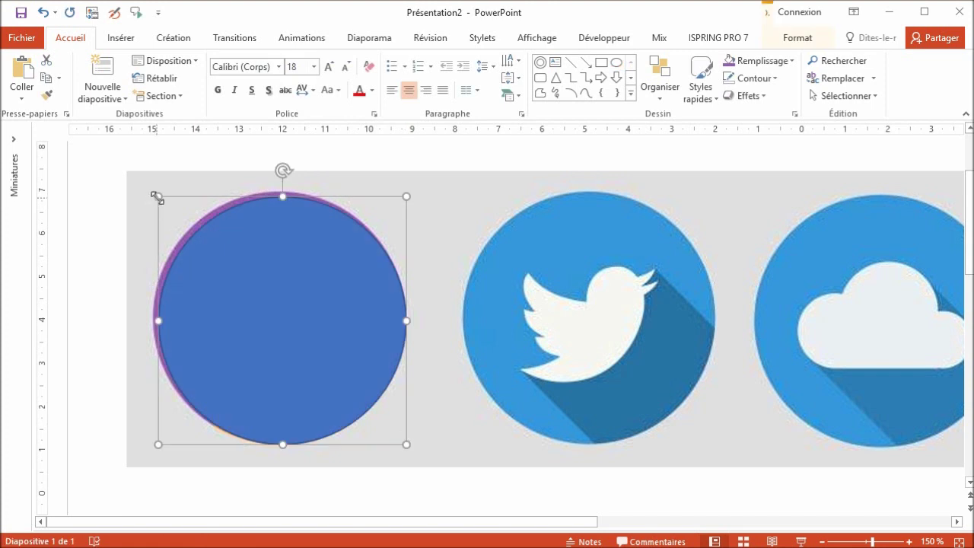
pyautogui.moveTo(158, 196); pyautogui.dragTo(153, 191)
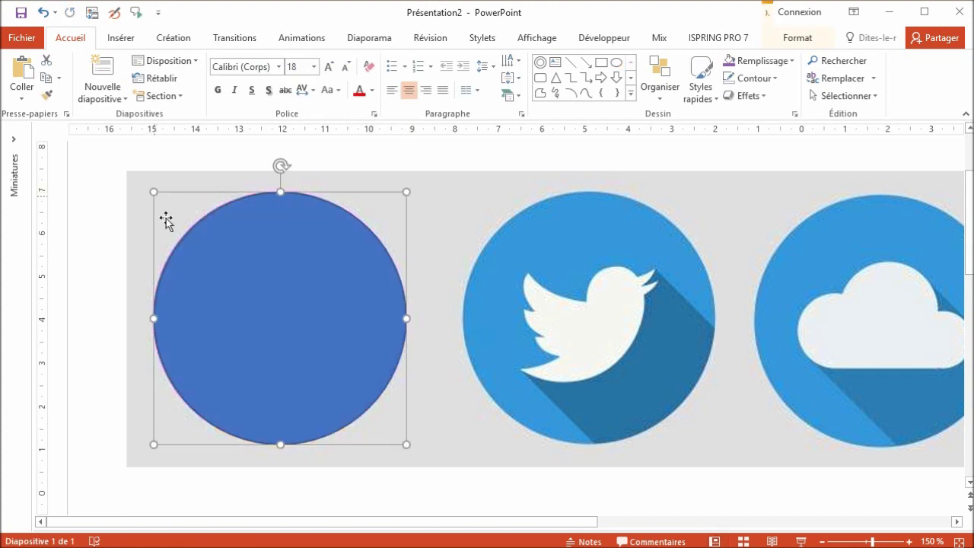
pyautogui.click(772, 61)
pyautogui.click(791, 225)
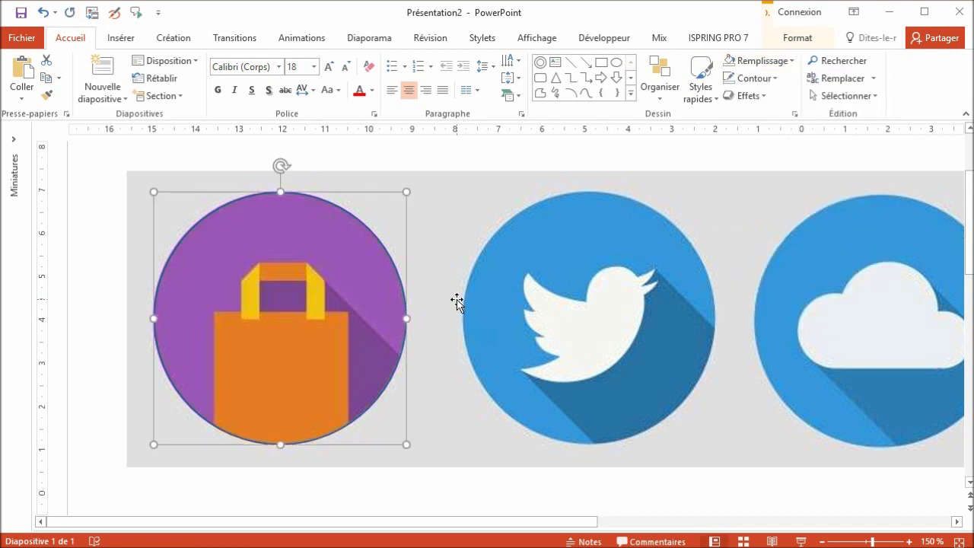
# Draw a rectangle centred over the bag's body.
pyautogui.click(601, 63)
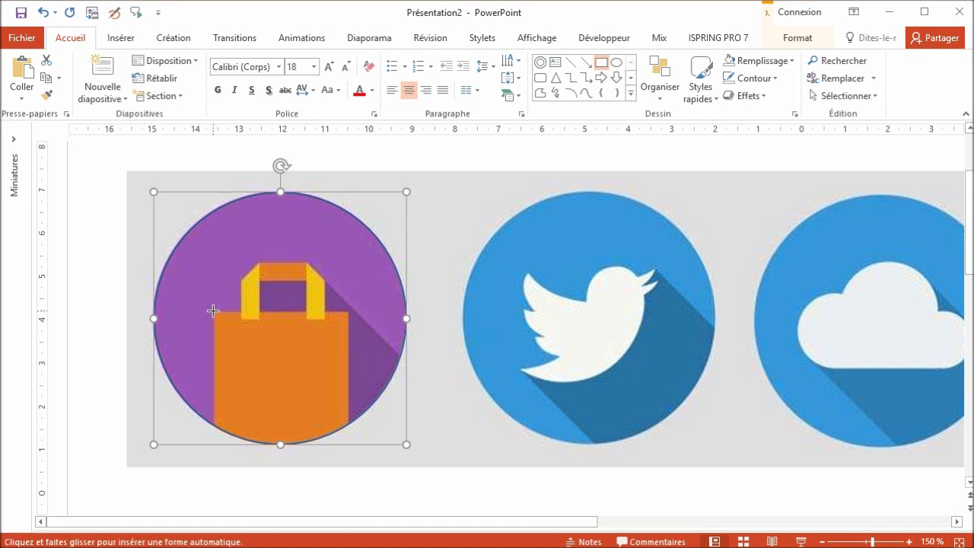
pyautogui.moveTo(213, 310); pyautogui.dragTo(348, 461)
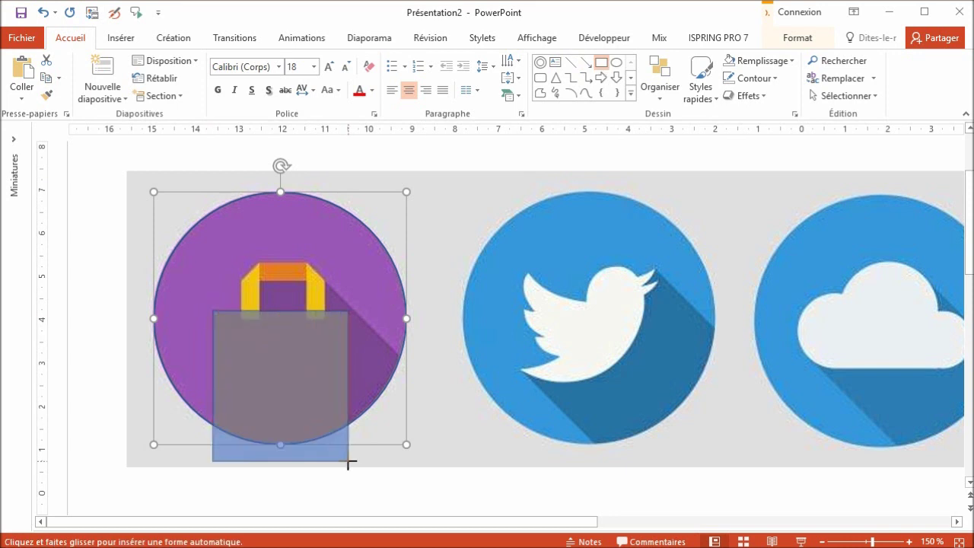
pyautogui.moveTo(285, 402); pyautogui.dragTo(283, 394)
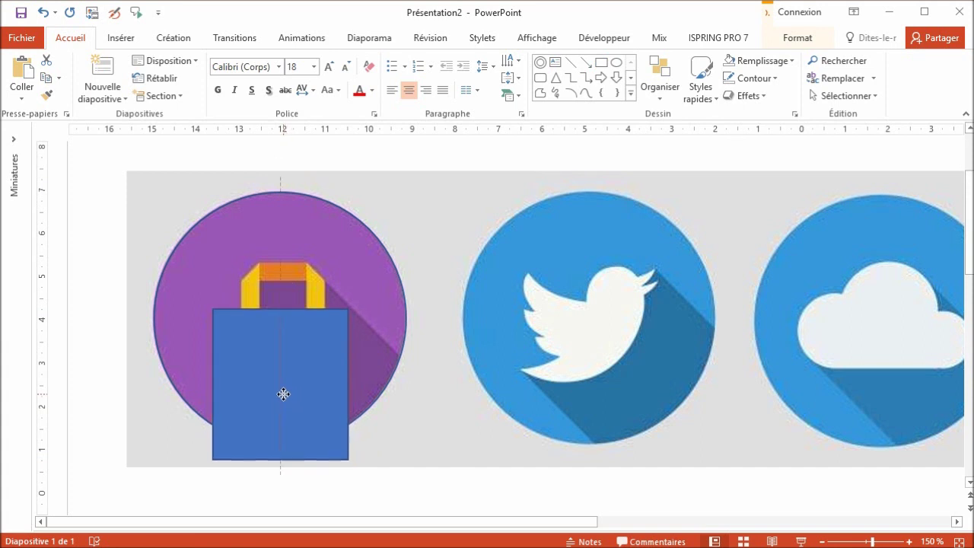
# Intersect a pasted copy of the circle with the rectangle to trim the body's bottom.
pyautogui.click(392, 378)
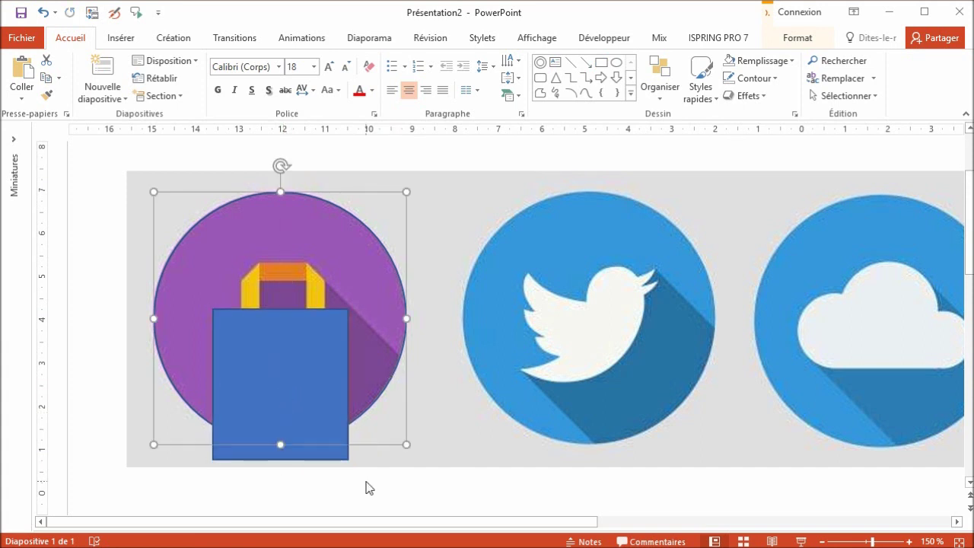
pyautogui.hotkey('ctrl', 'c')
pyautogui.hotkey('ctrl', 'v')
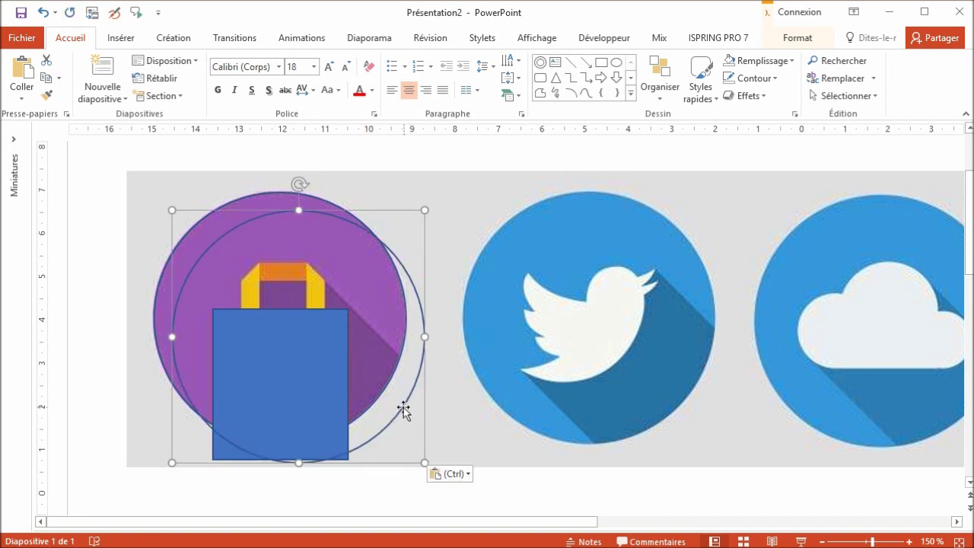
pyautogui.moveTo(401, 407); pyautogui.dragTo(386, 389)
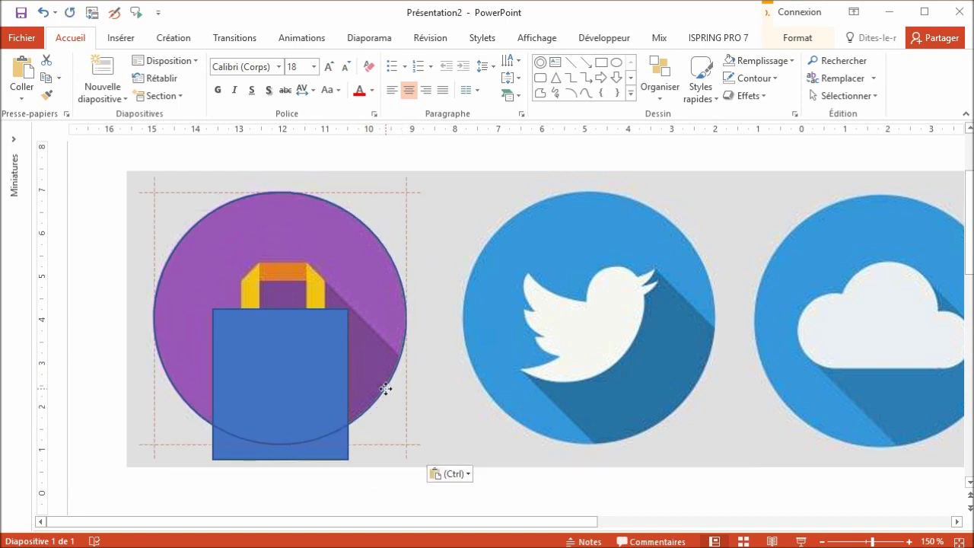
pyautogui.keyDown('shift'); pyautogui.click(339, 458); pyautogui.keyUp('shift')
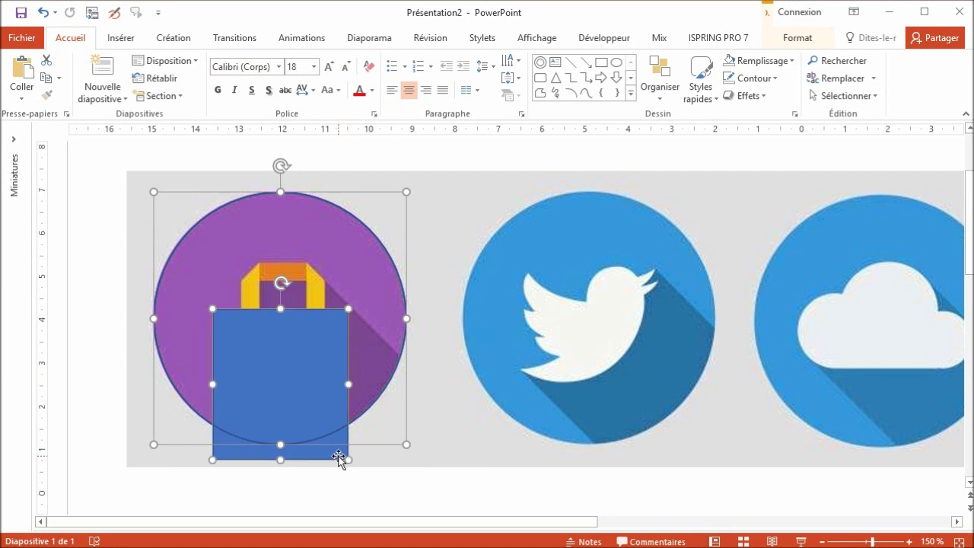
pyautogui.click(799, 38)
pyautogui.click(207, 96)
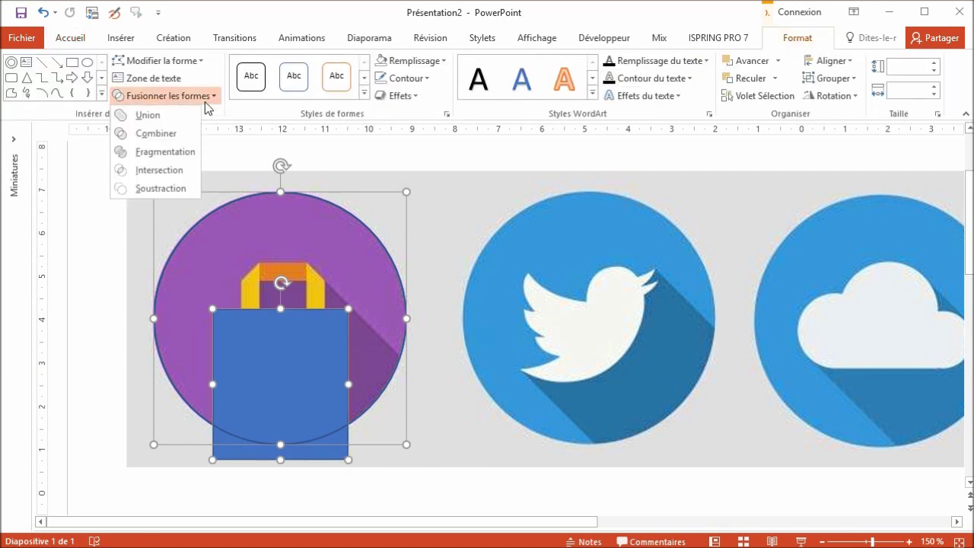
pyautogui.click(180, 173)
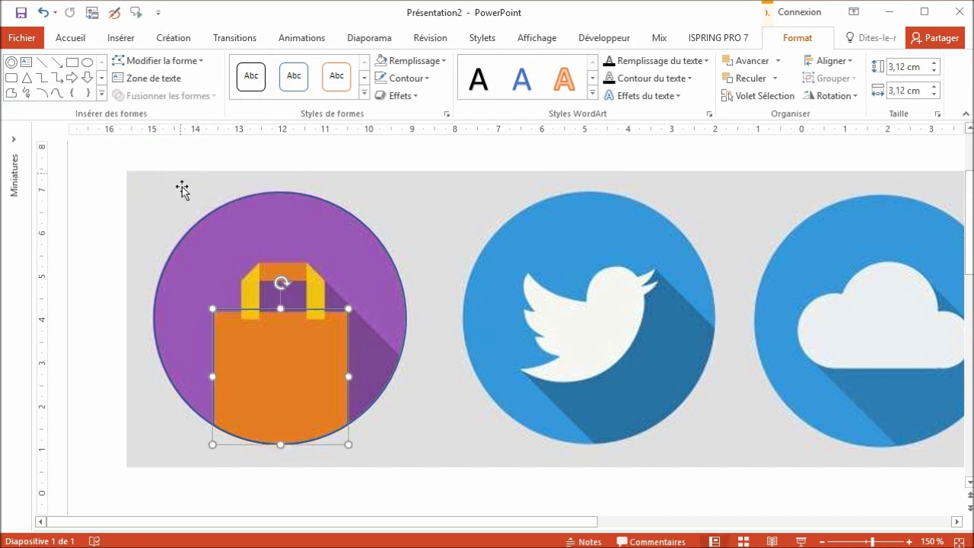
pyautogui.click(72, 62)
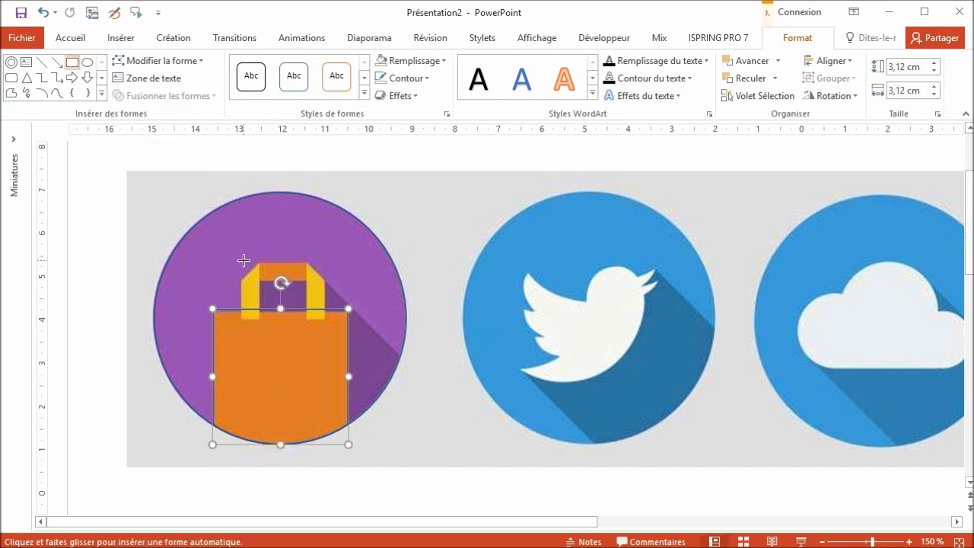
# Draw an outline-only rectangle sized to the bag's left handle.
pyautogui.moveTo(243, 266); pyautogui.dragTo(260, 325)
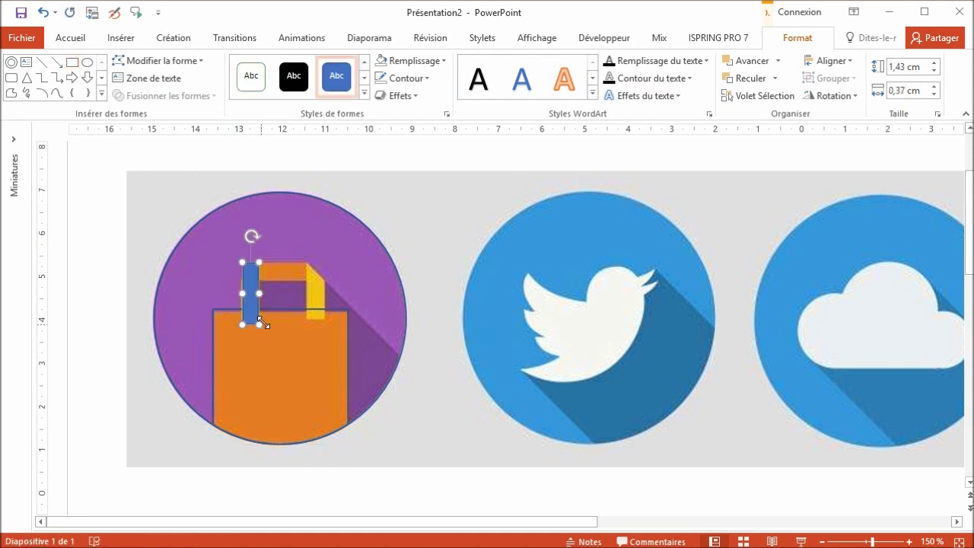
pyautogui.click(378, 64)
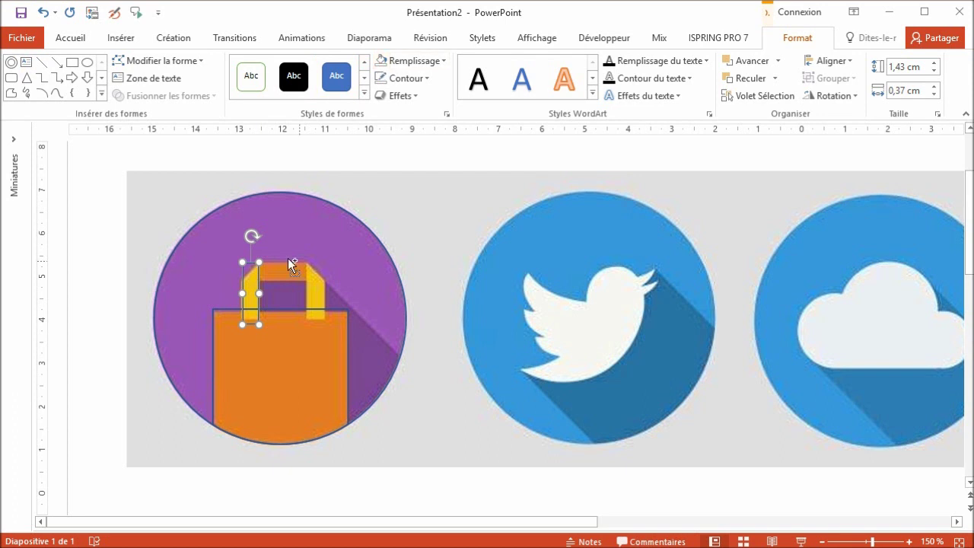
pyautogui.scroll(5, 250, 282)
pyautogui.moveTo(487, 326); pyautogui.dragTo(487, 327)
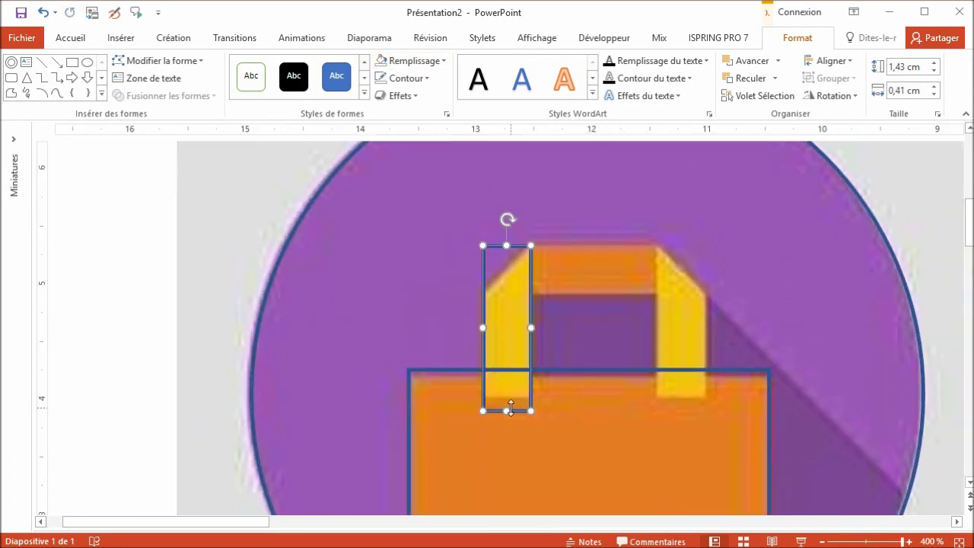
pyautogui.moveTo(506, 411); pyautogui.dragTo(507, 397)
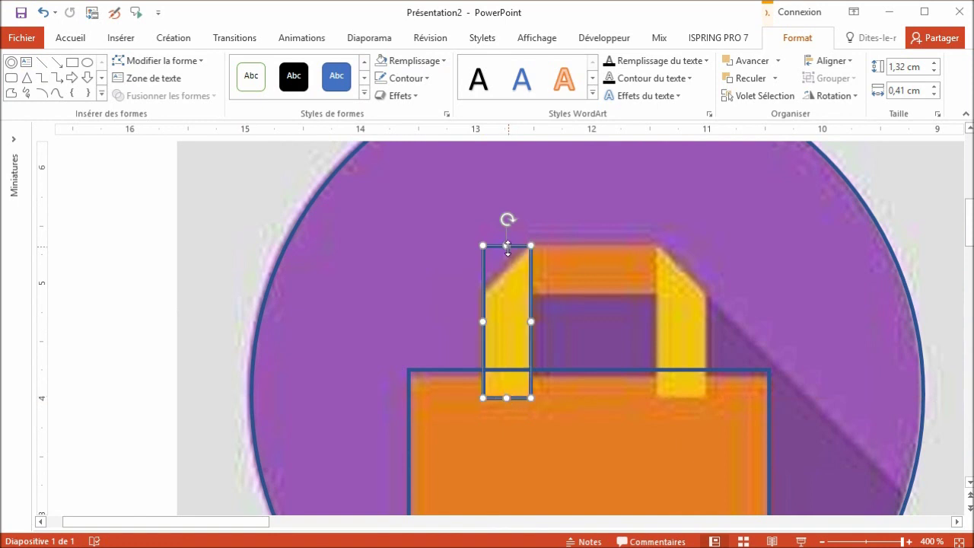
pyautogui.moveTo(506, 244); pyautogui.dragTo(506, 243)
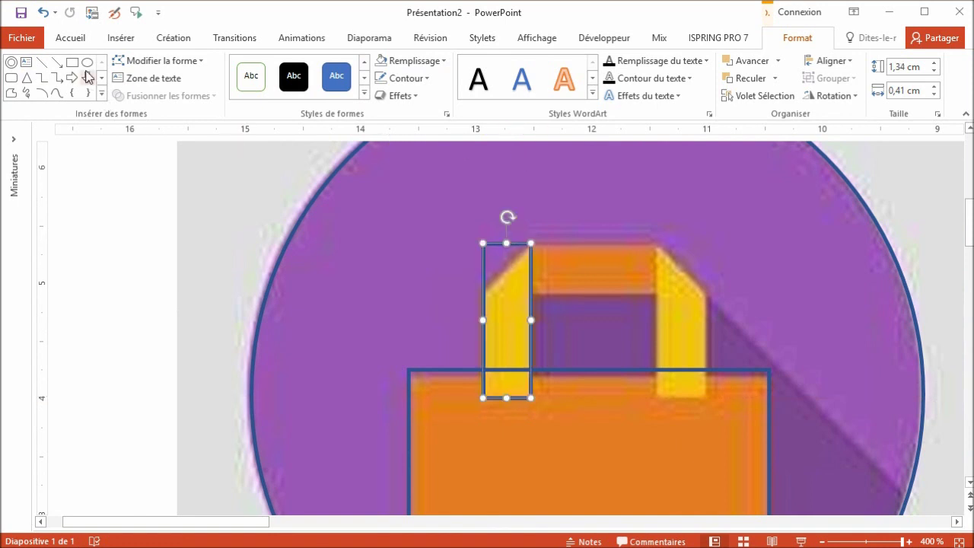
# Draw a slanted freeform line across the handle's top and adjust its points.
pyautogui.click(11, 93)
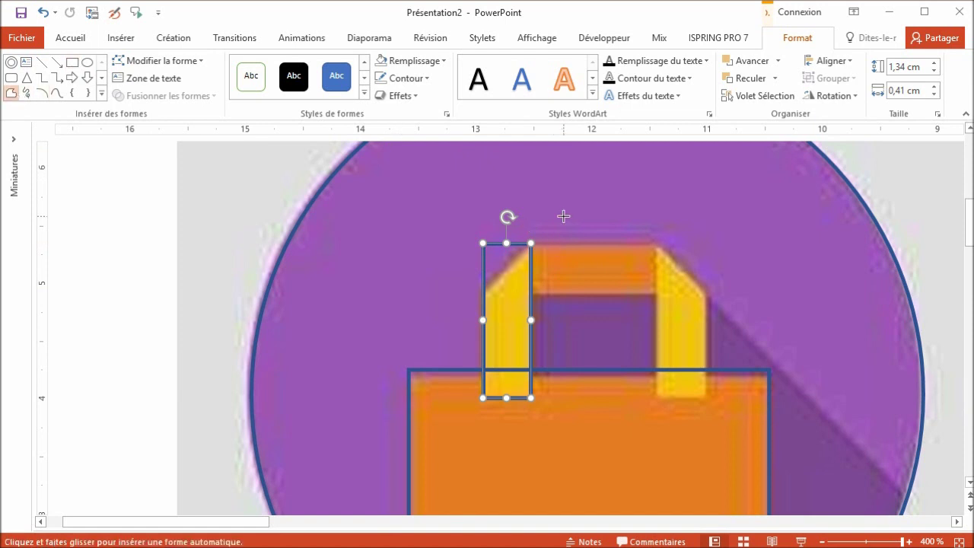
pyautogui.moveTo(563, 216); pyautogui.dragTo(450, 319)
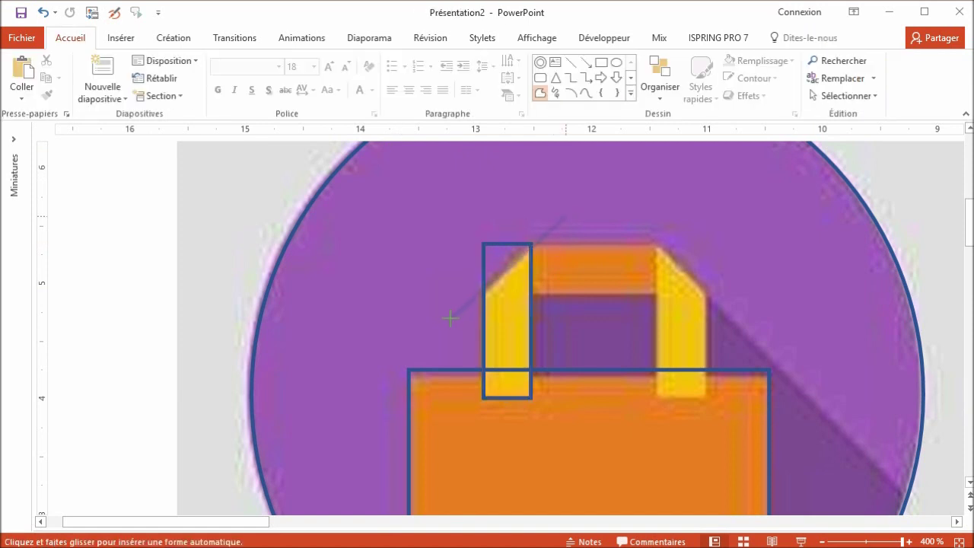
pyautogui.doubleClick(449, 201)
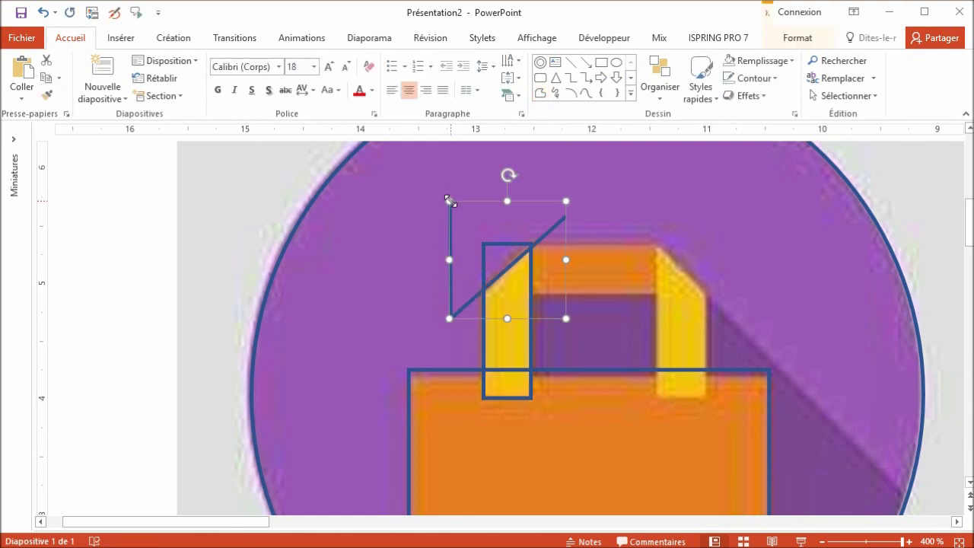
pyautogui.rightClick(540, 238)
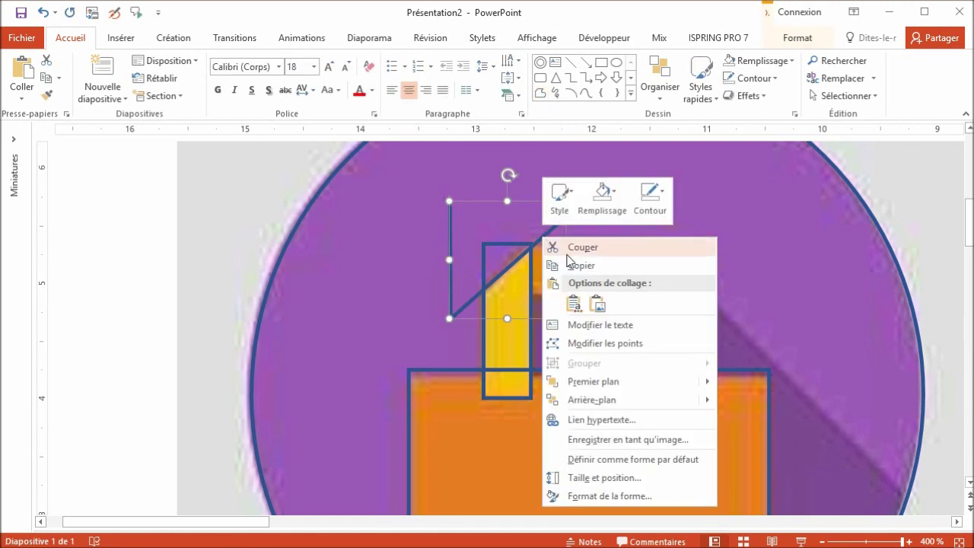
pyautogui.click(601, 342)
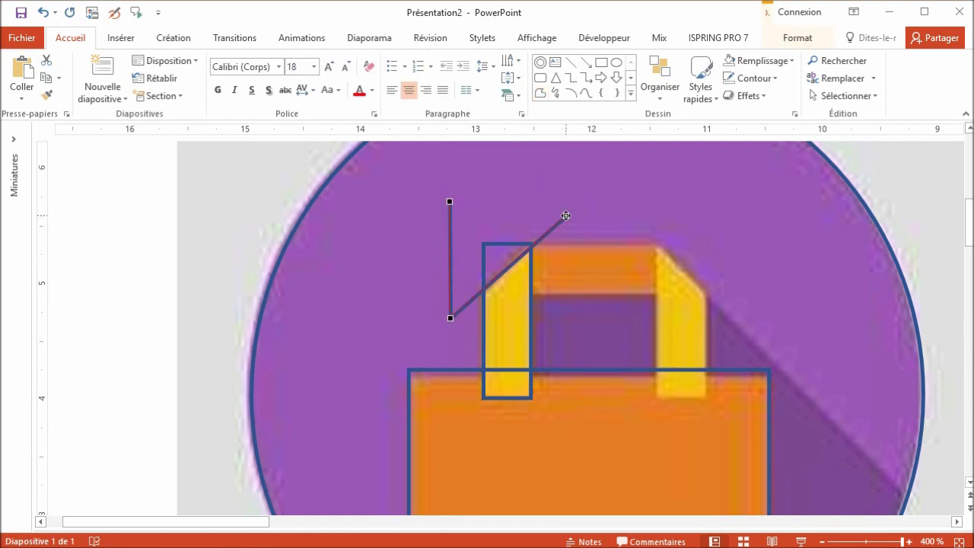
pyautogui.moveTo(566, 215); pyautogui.dragTo(564, 213)
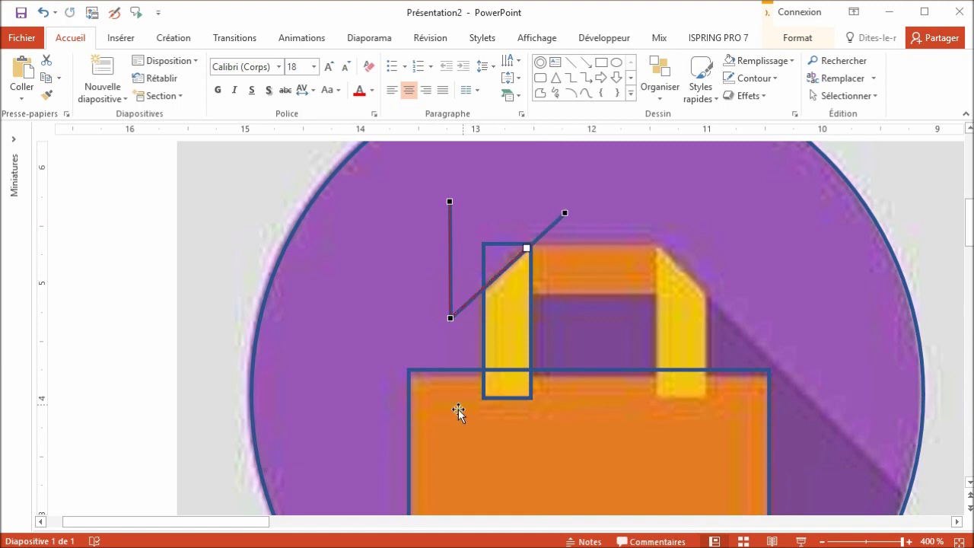
pyautogui.click(485, 342)
# Subtract the slanted line from the handle rectangle to cut its corner.
pyautogui.click(484, 338)
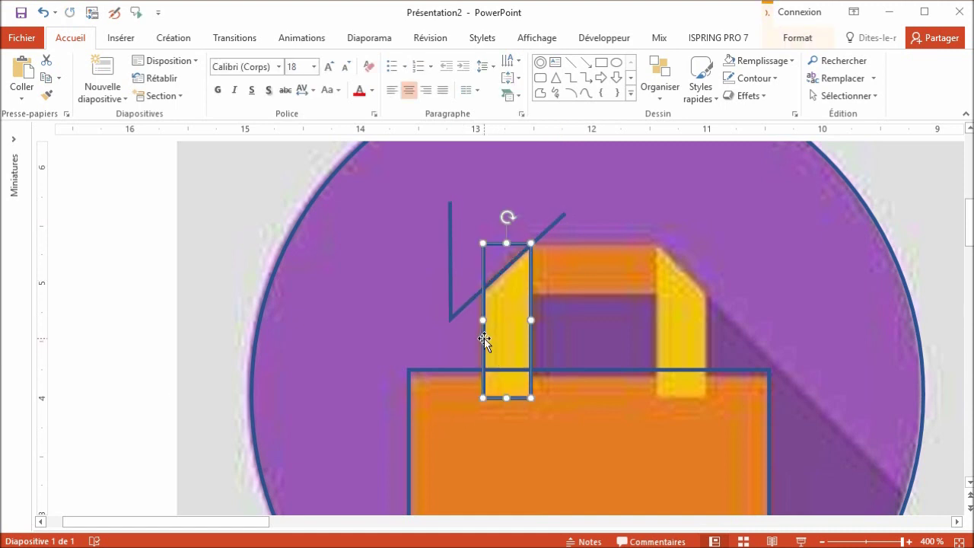
pyautogui.keyDown('shift'); pyautogui.click(467, 303); pyautogui.keyUp('shift')
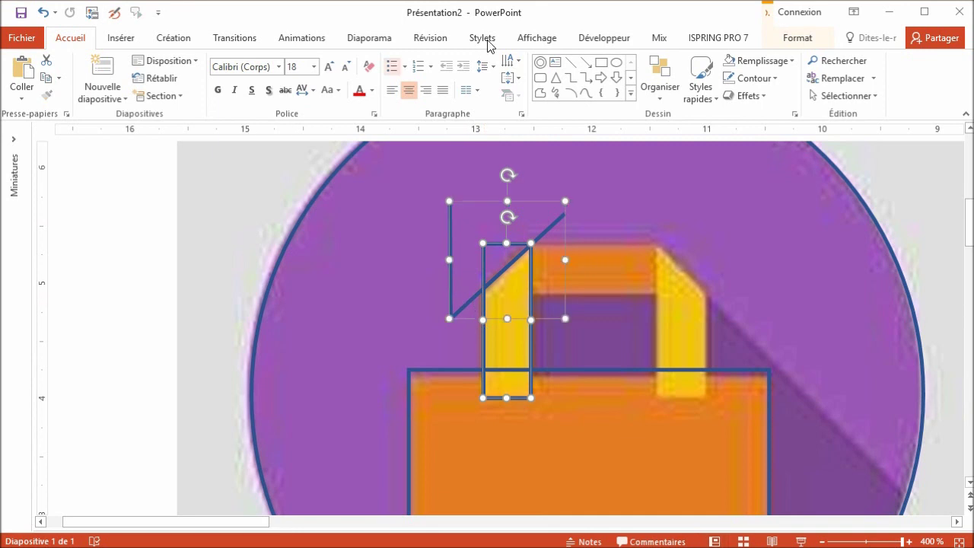
pyautogui.click(789, 38)
pyautogui.click(166, 97)
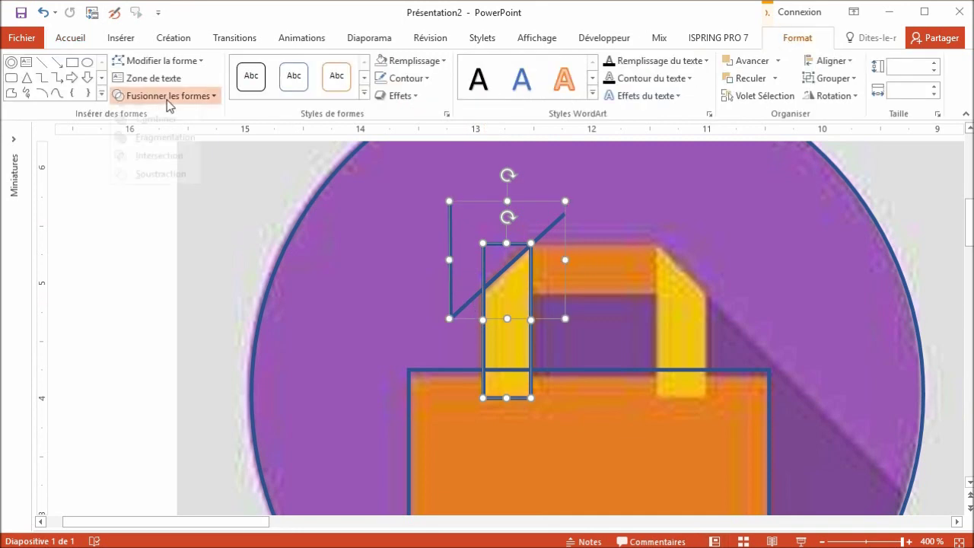
pyautogui.click(159, 188)
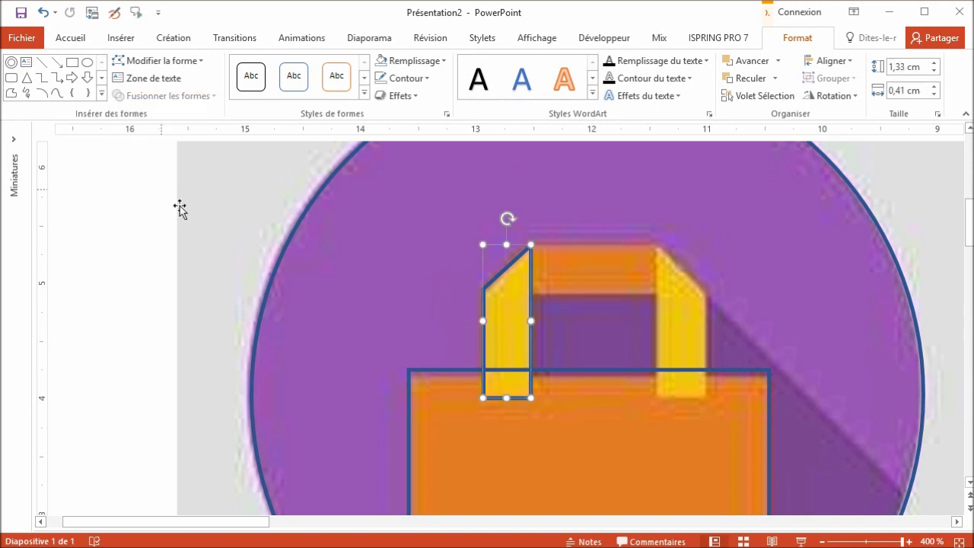
# Copy the handle to the right side and flip it horizontally.
pyautogui.keyDown('ctrl'); pyautogui.moveTo(531, 299); pyautogui.dragTo(701, 303); pyautogui.keyUp('ctrl')
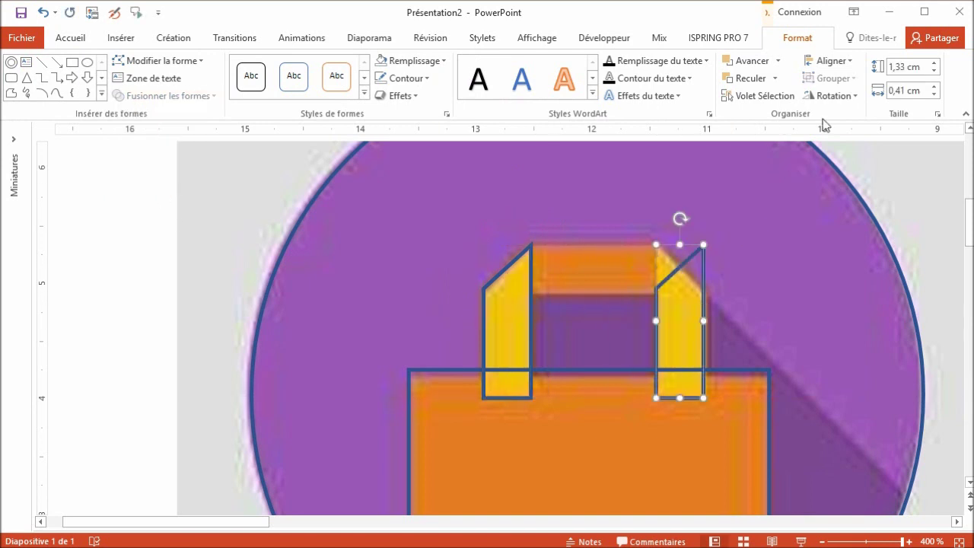
pyautogui.click(831, 95)
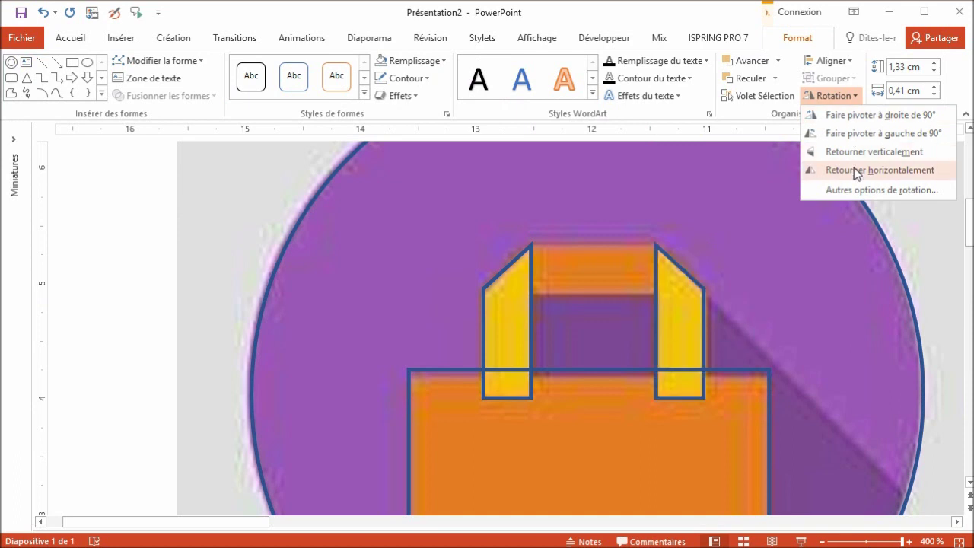
pyautogui.click(854, 168)
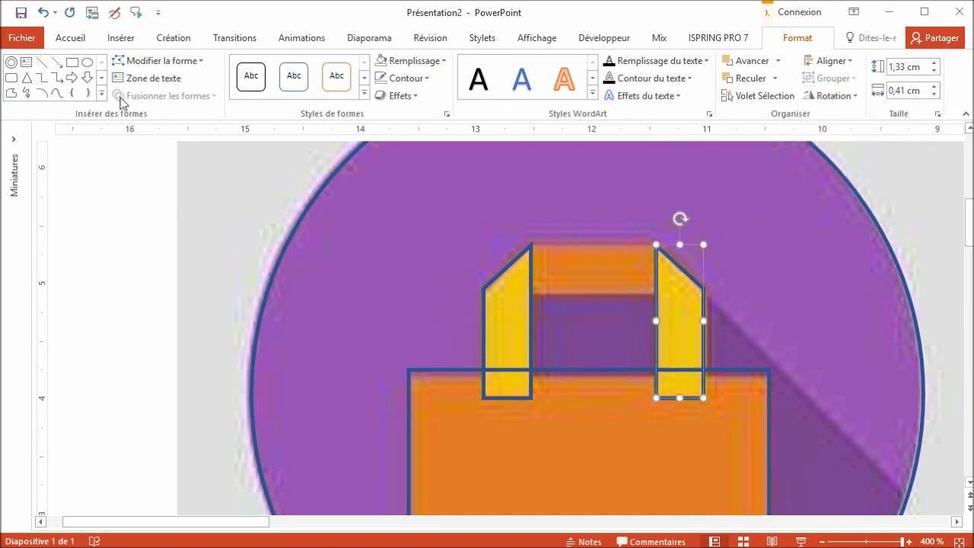
# Draw a top bar between the handles and fill it with the bag's sampled orange.
pyautogui.click(72, 63)
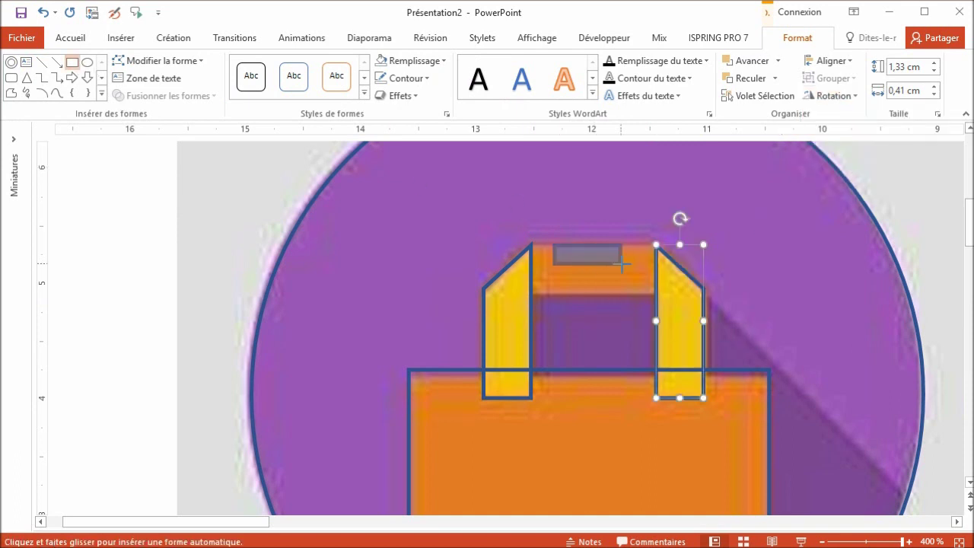
pyautogui.moveTo(546, 245)
pyautogui.mouseDown()
pyautogui.moveTo(625, 268)
pyautogui.moveTo(584, 268)
pyautogui.moveTo(656, 257)
pyautogui.mouseUp()
pyautogui.moveTo(592, 268); pyautogui.dragTo(598, 296)
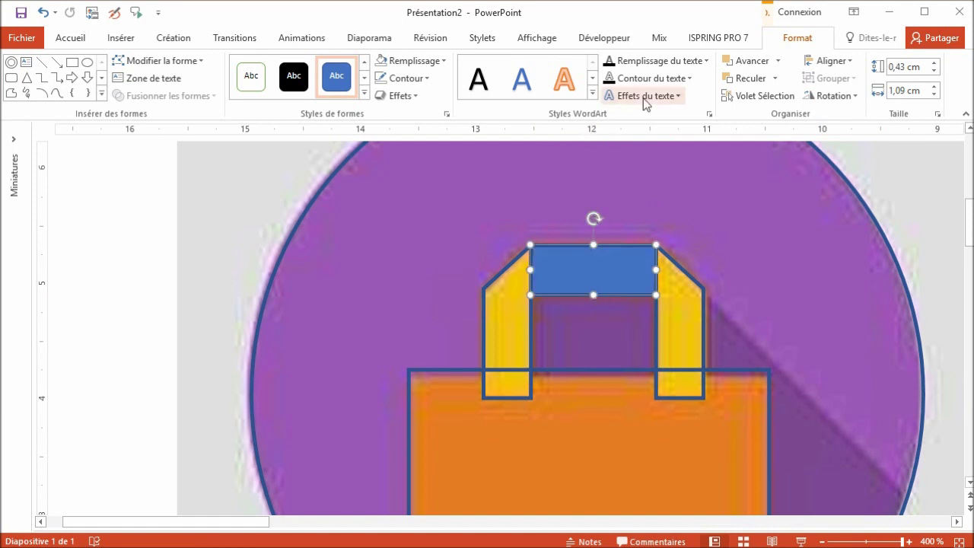
pyautogui.click(436, 61)
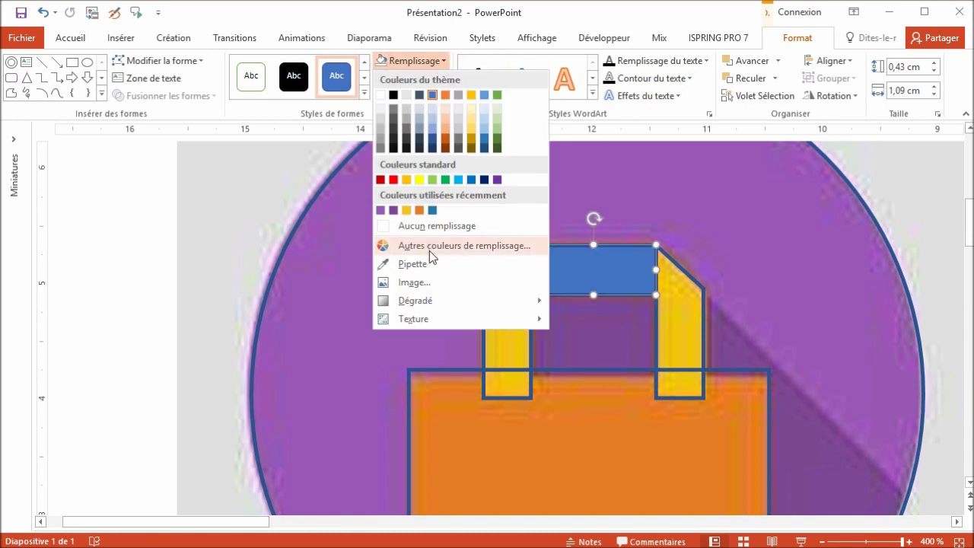
pyautogui.click(412, 264)
pyautogui.click(592, 462)
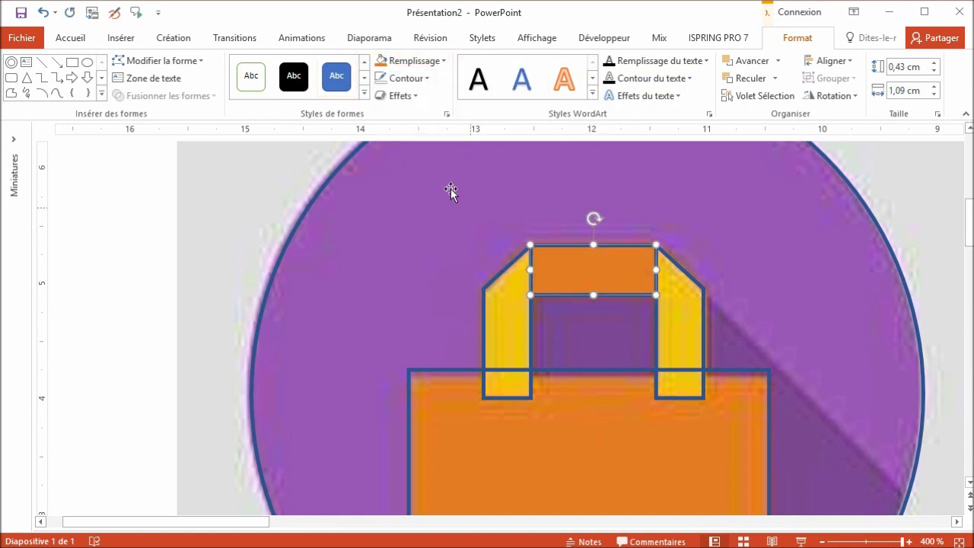
# Copy the bar's formatting onto the bag body with Format Painter.
pyautogui.click(71, 38)
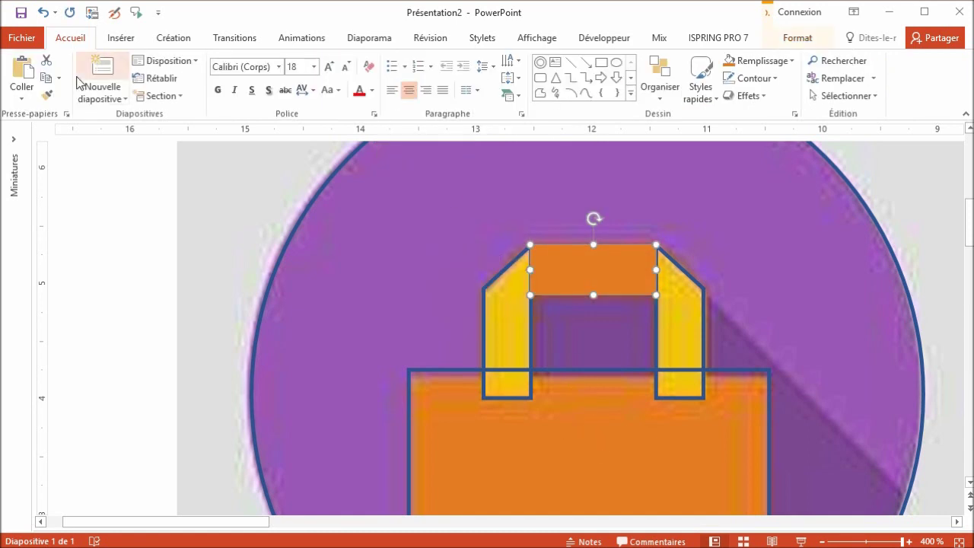
pyautogui.click(47, 95)
pyautogui.click(409, 394)
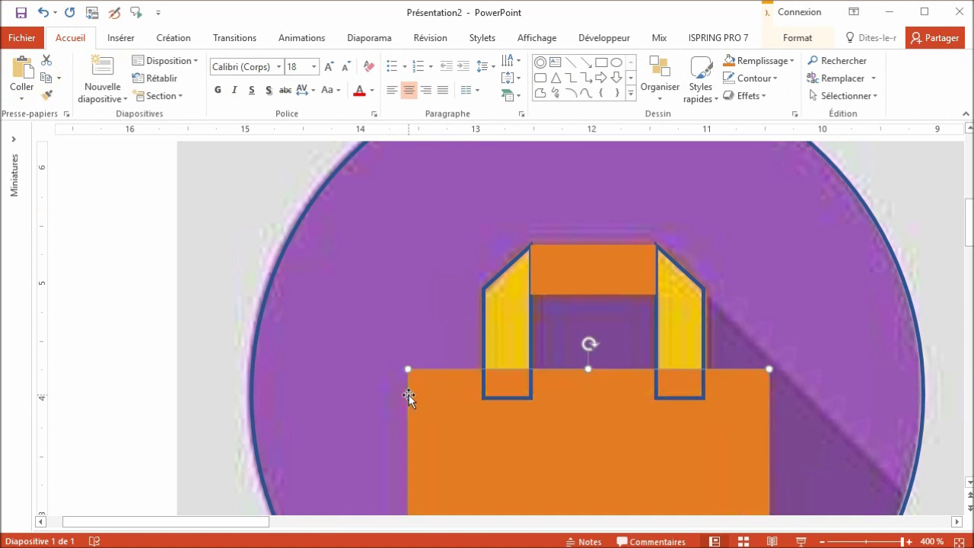
# Fill both handles with yellow sampled from the slide.
pyautogui.click(484, 328)
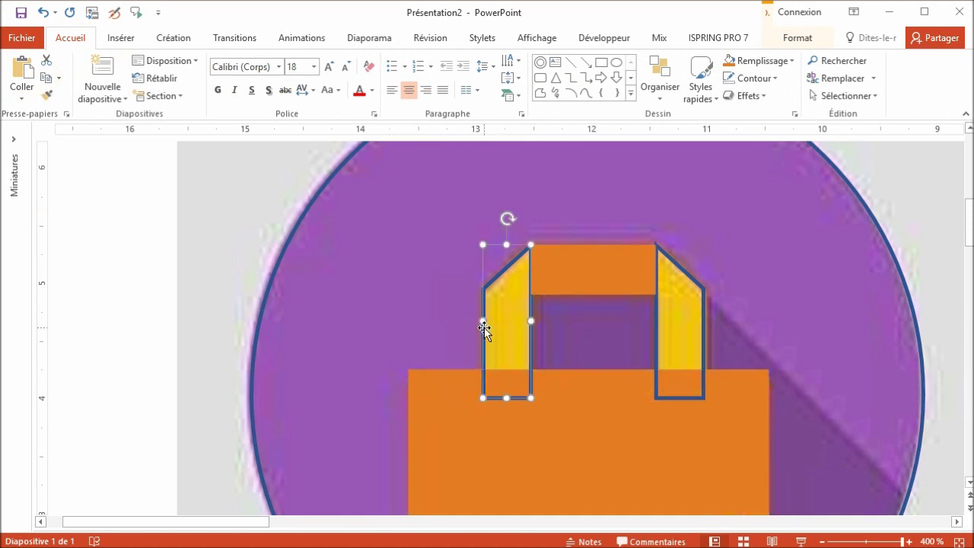
pyautogui.keyDown('shift'); pyautogui.click(657, 334); pyautogui.keyUp('shift')
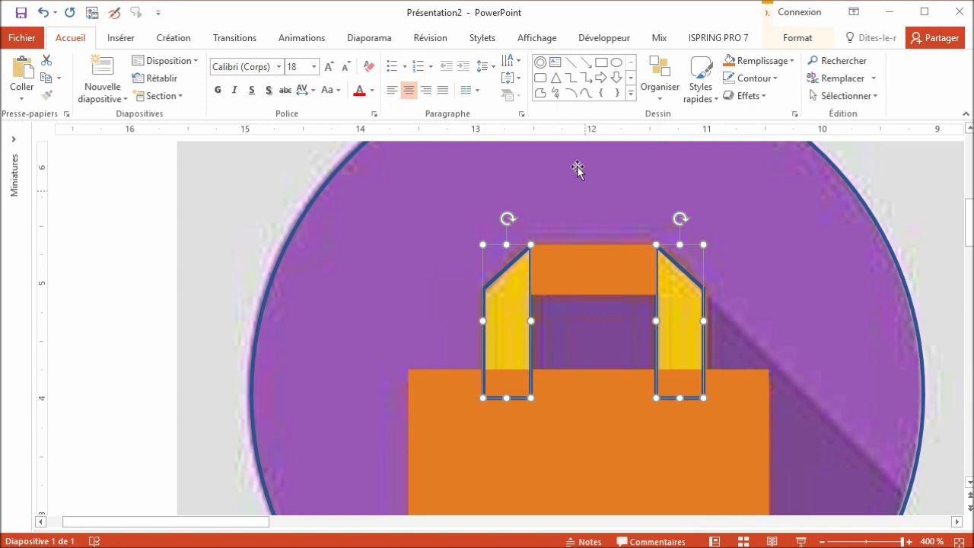
pyautogui.click(785, 63)
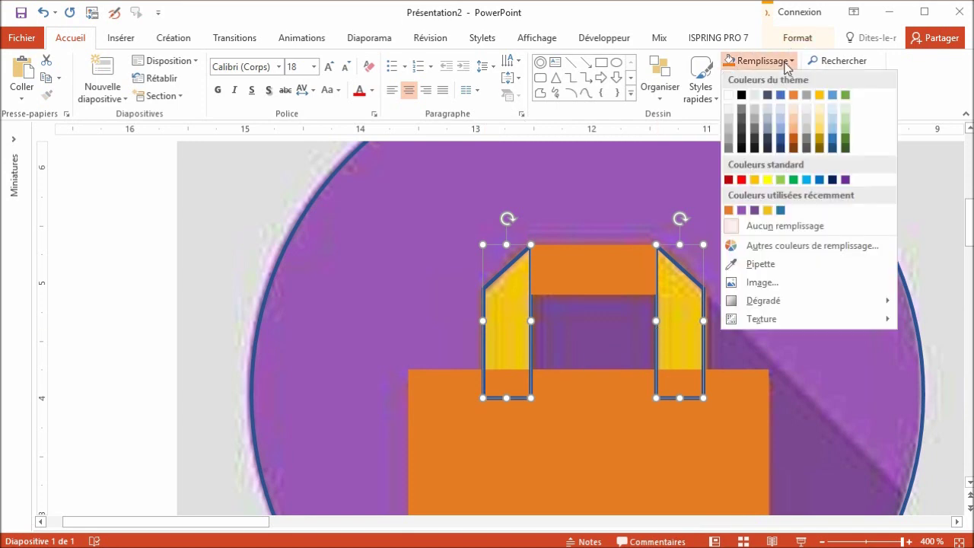
pyautogui.click(768, 266)
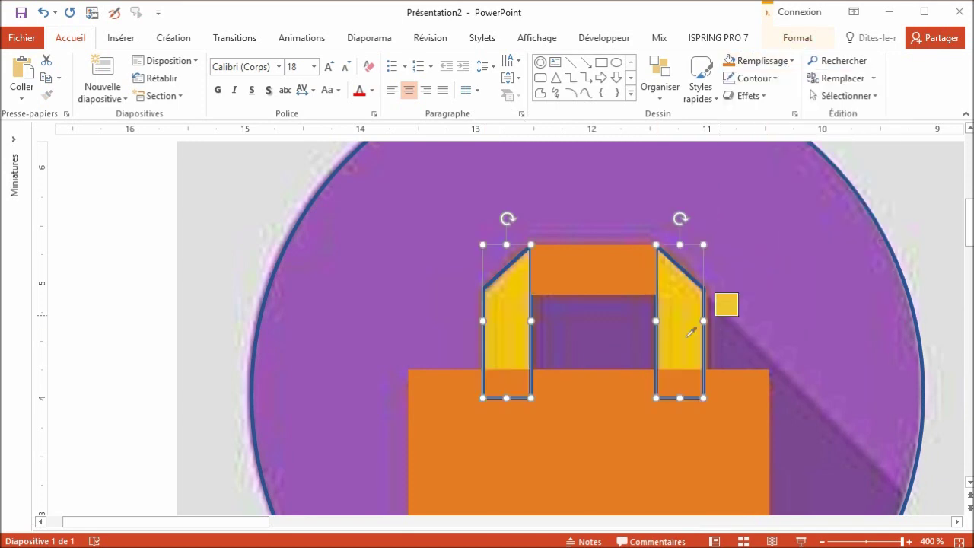
pyautogui.click(688, 335)
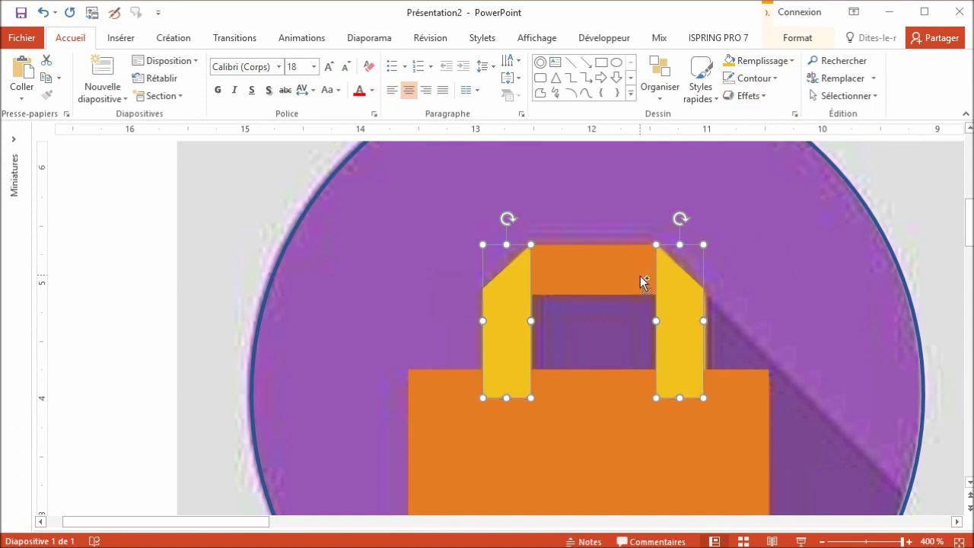
pyautogui.scroll(-5, 642, 286)
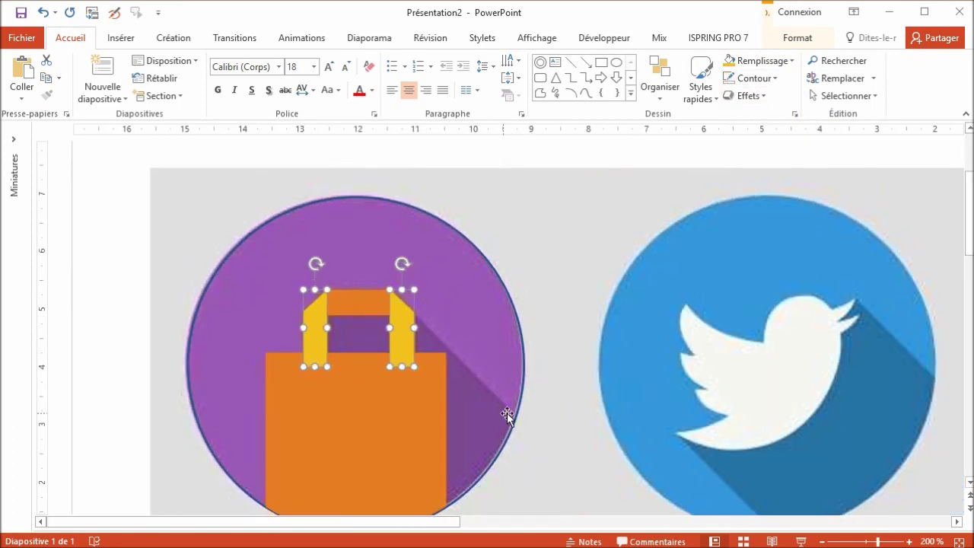
# Draw a rectangle, rotate it about 45 degrees, and move it onto the bag.
pyautogui.click(601, 63)
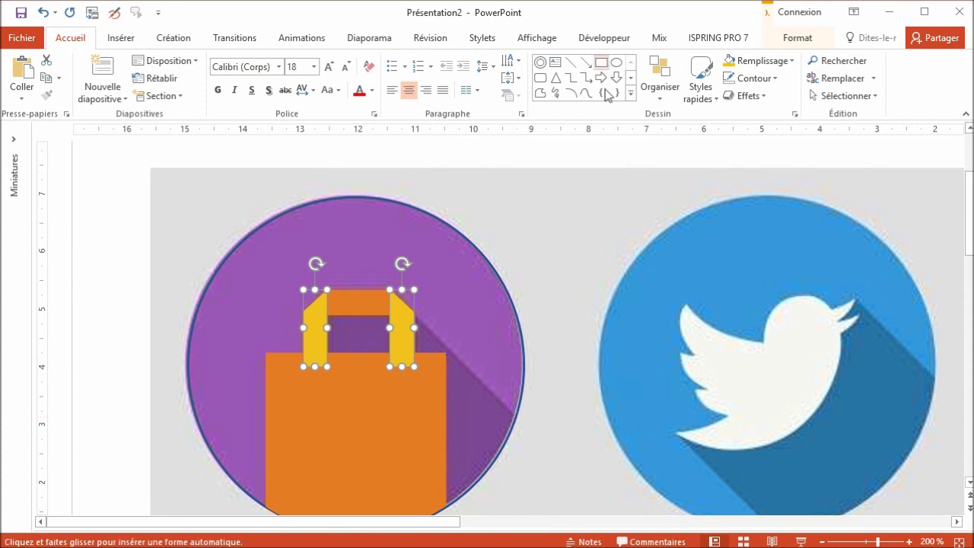
pyautogui.moveTo(534, 253); pyautogui.dragTo(681, 314)
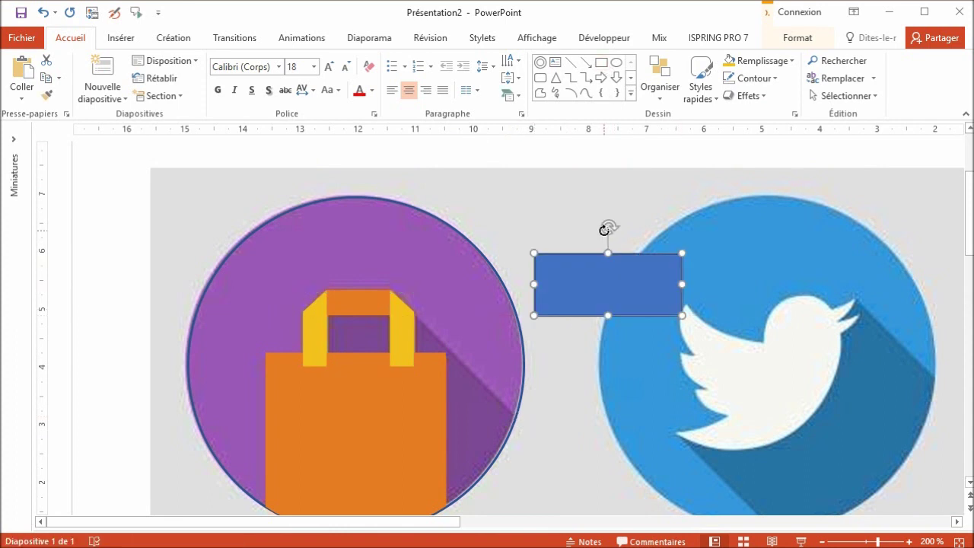
pyautogui.moveTo(609, 226); pyautogui.dragTo(671, 244)
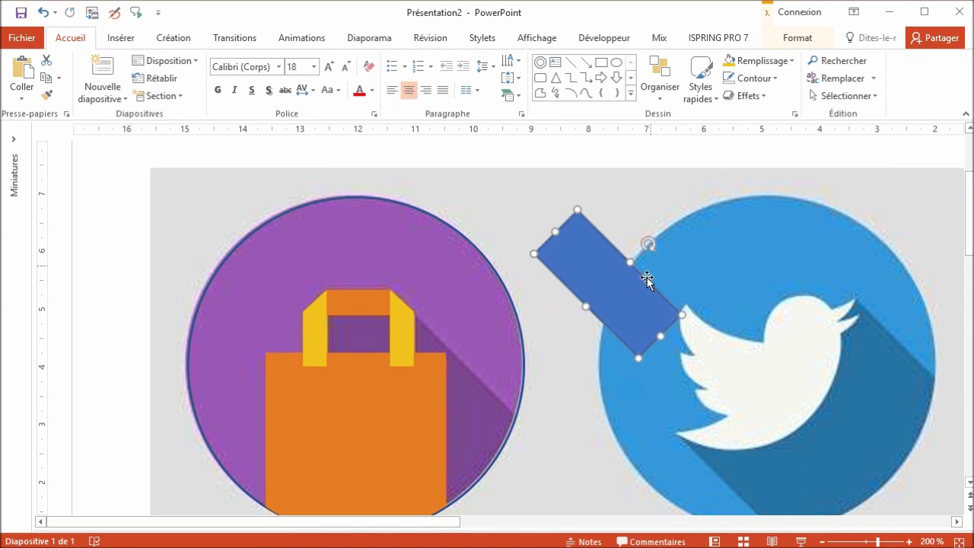
pyautogui.moveTo(639, 289)
pyautogui.mouseDown()
pyautogui.moveTo(467, 375)
pyautogui.moveTo(452, 366)
pyautogui.mouseUp()
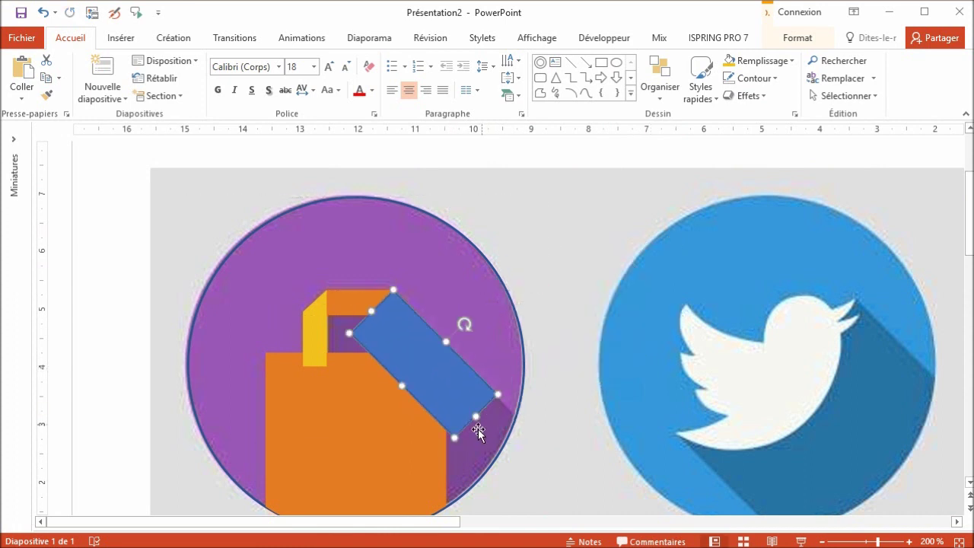
pyautogui.moveTo(476, 416); pyautogui.dragTo(526, 466)
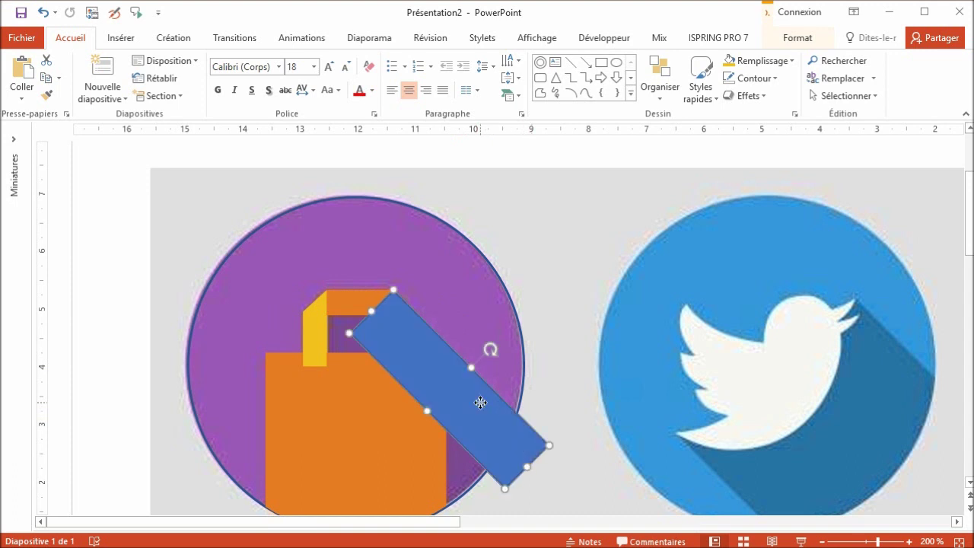
# Make the rotated square fill-less and stretch it past the purple circle's edge.
pyautogui.click(791, 60)
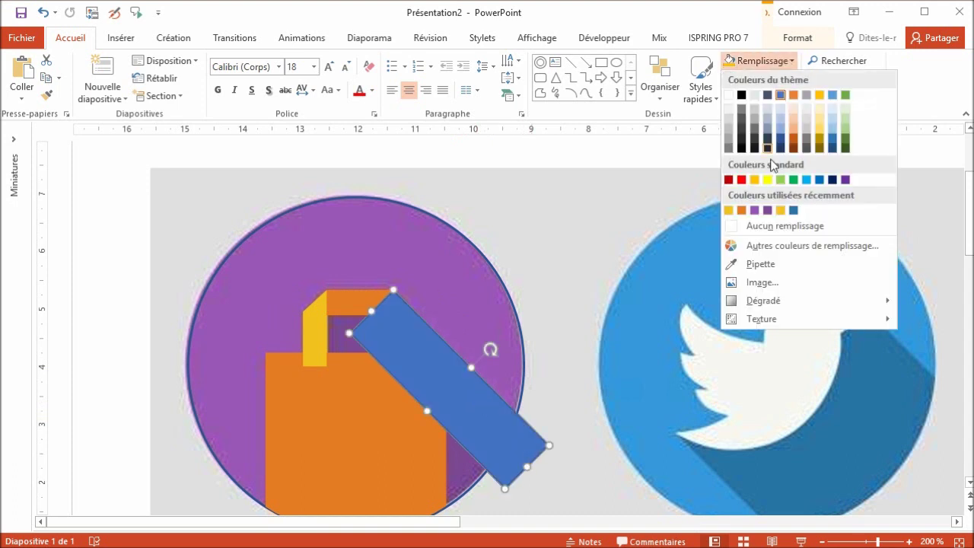
pyautogui.click(784, 225)
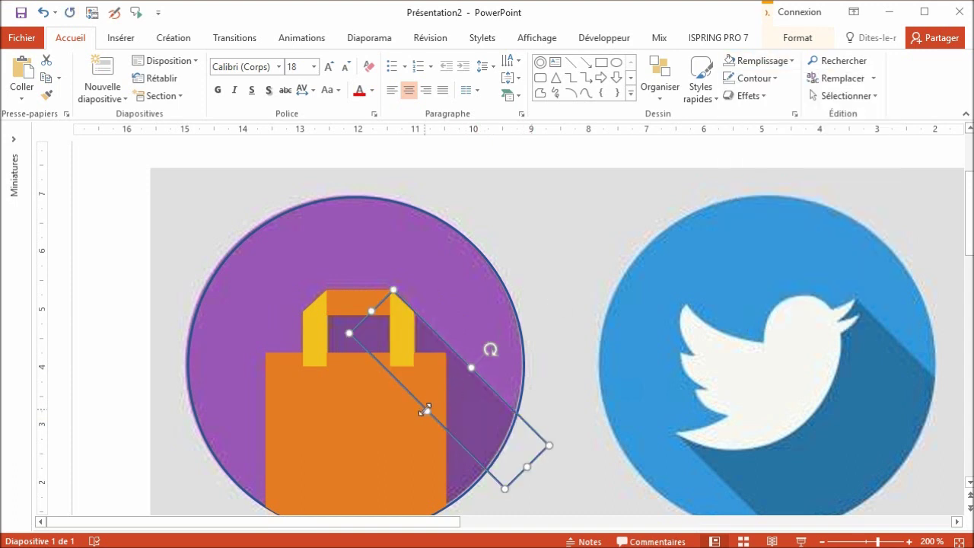
pyautogui.moveTo(426, 410); pyautogui.dragTo(361, 476)
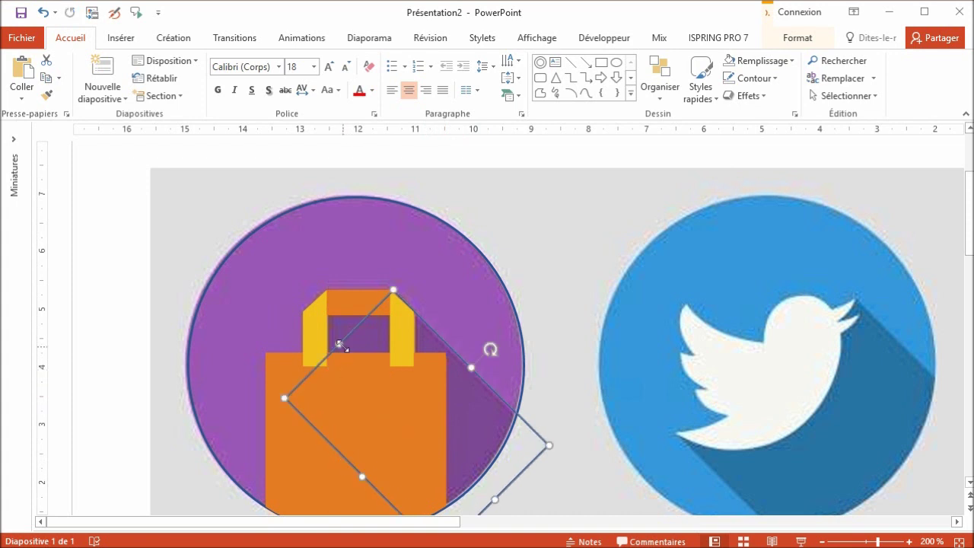
pyautogui.moveTo(340, 344)
pyautogui.mouseDown()
pyautogui.moveTo(304, 311)
pyautogui.moveTo(313, 321)
pyautogui.mouseUp()
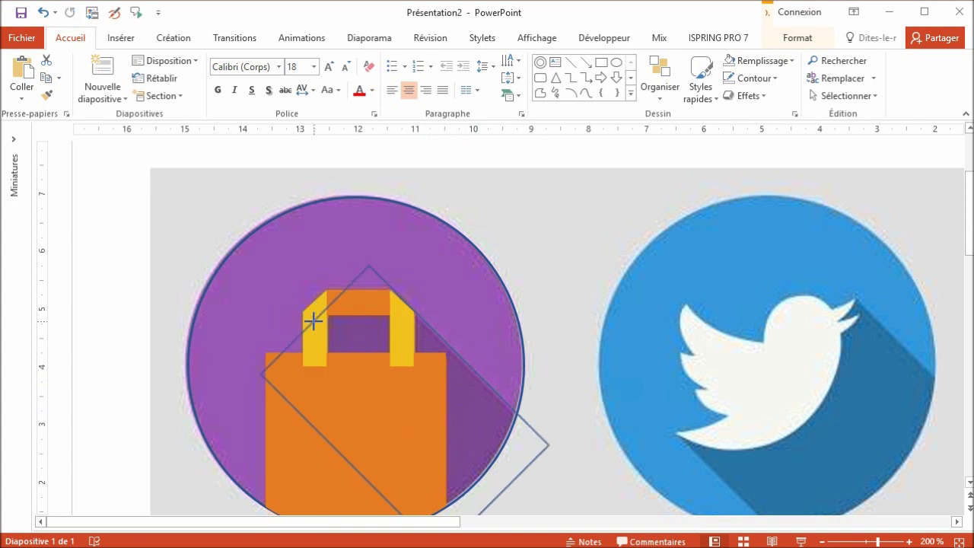
pyautogui.keyDown('ctrl'); pyautogui.scroll(5, 425, 331); pyautogui.keyUp('ctrl')
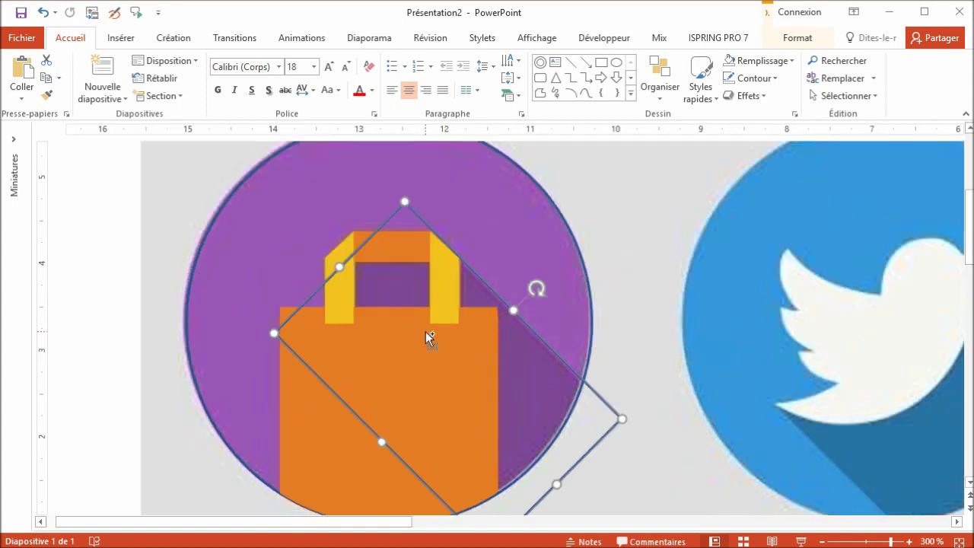
pyautogui.keyDown('ctrl'); pyautogui.scroll(5, 425, 331); pyautogui.keyUp('ctrl')
pyautogui.scroll(1, 521, 256)
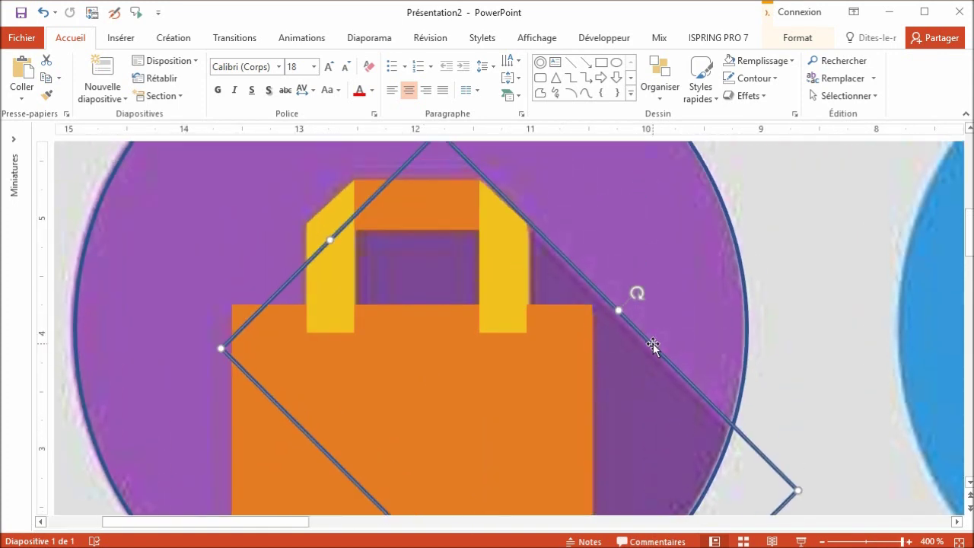
pyautogui.hotkey('ctrl', 'Down')
pyautogui.hotkey('ctrl', 'Down')
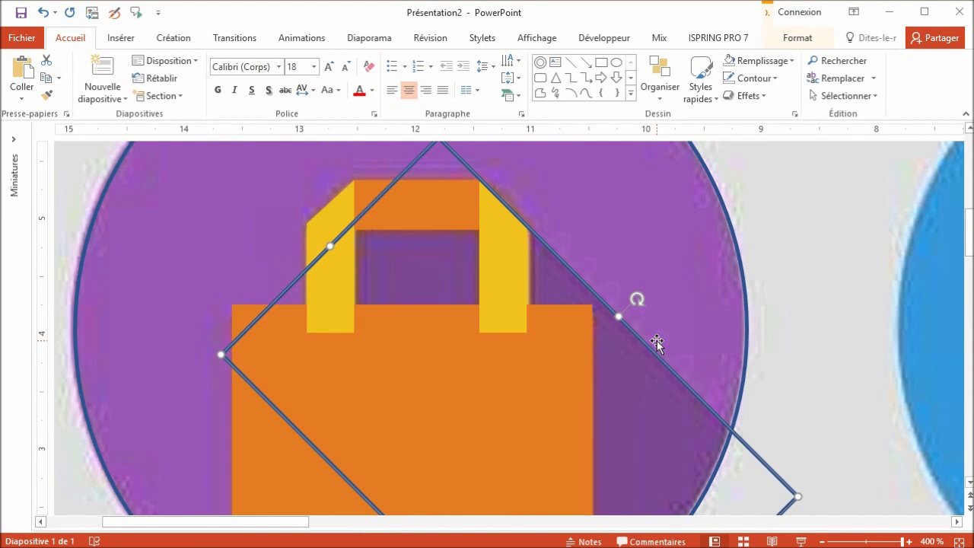
pyautogui.keyDown('ctrl'); pyautogui.scroll(-3, 685, 342); pyautogui.keyUp('ctrl')
pyautogui.keyDown('ctrl'); pyautogui.scroll(-2, 685, 342); pyautogui.keyUp('ctrl')
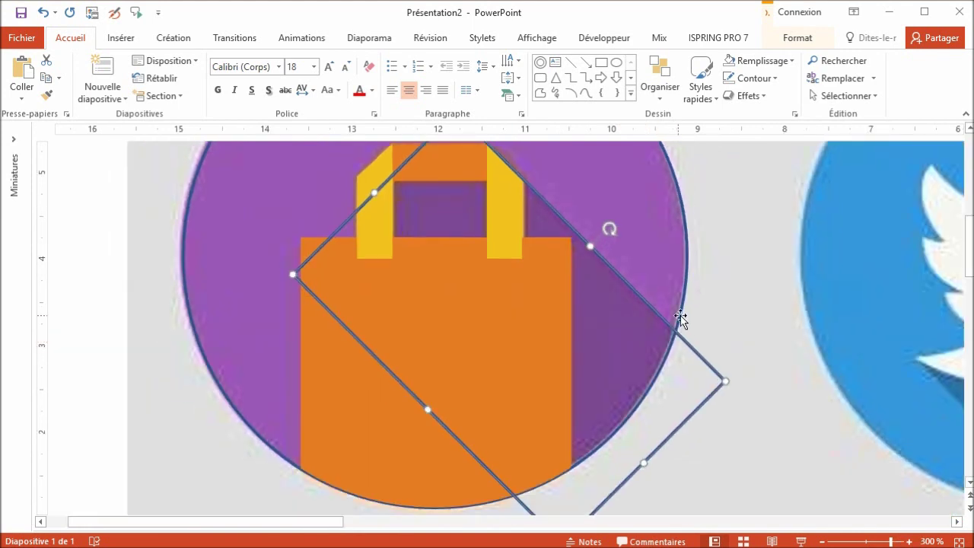
pyautogui.keyDown('ctrl'); pyautogui.scroll(-5, 681, 319); pyautogui.keyUp('ctrl')
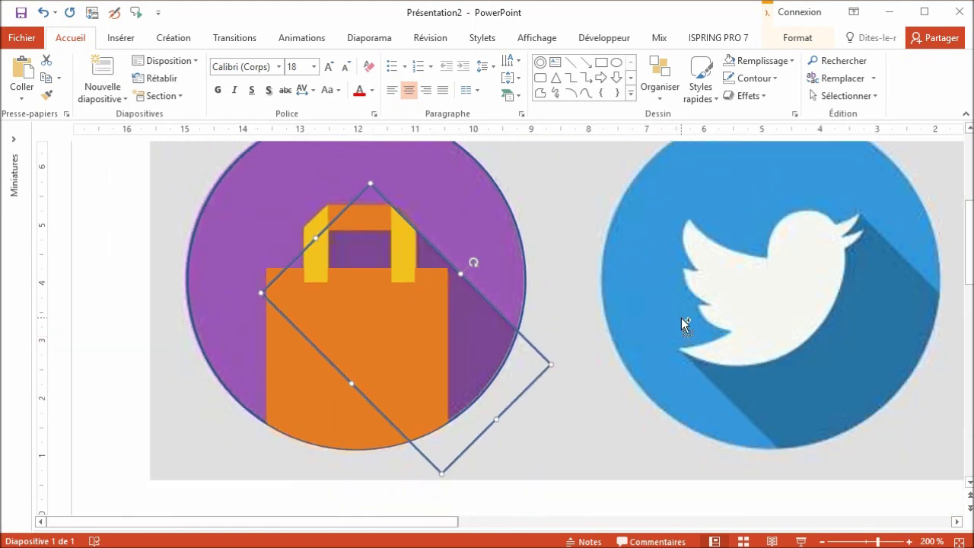
pyautogui.click(525, 284)
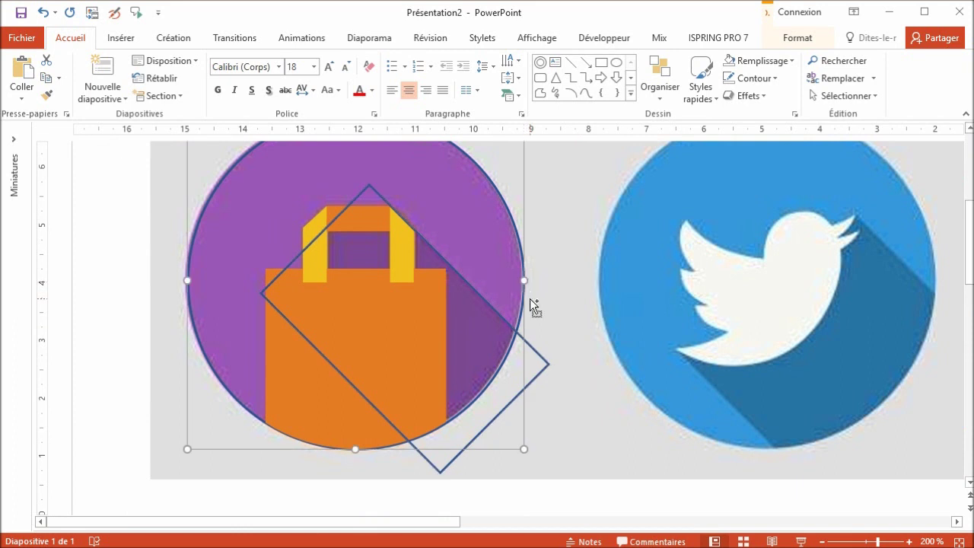
# Intersect a copy of the circle with the rotated square, clipping it to the disc.
pyautogui.moveTo(532, 305); pyautogui.dragTo(517, 268)
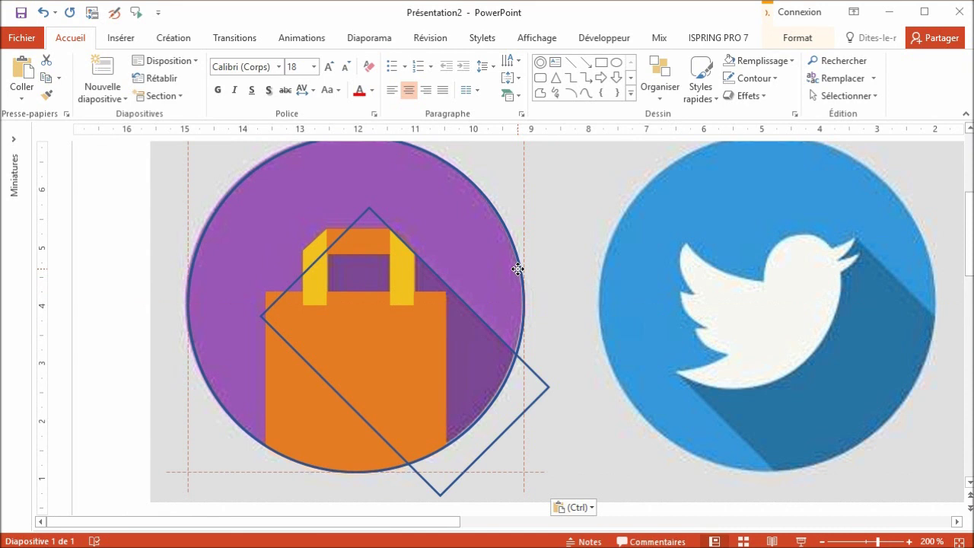
pyautogui.keyDown('shift'); pyautogui.click(541, 380); pyautogui.keyUp('shift')
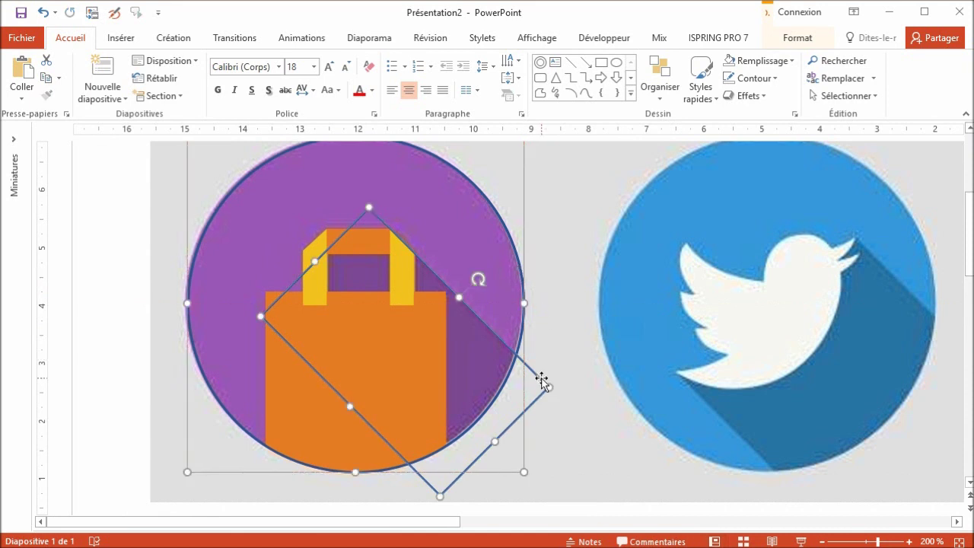
pyautogui.click(797, 38)
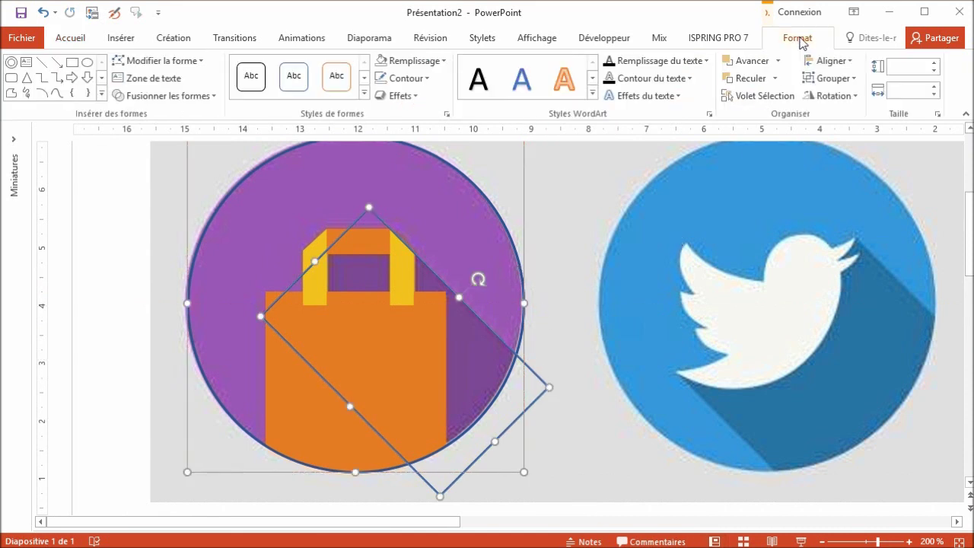
pyautogui.click(161, 96)
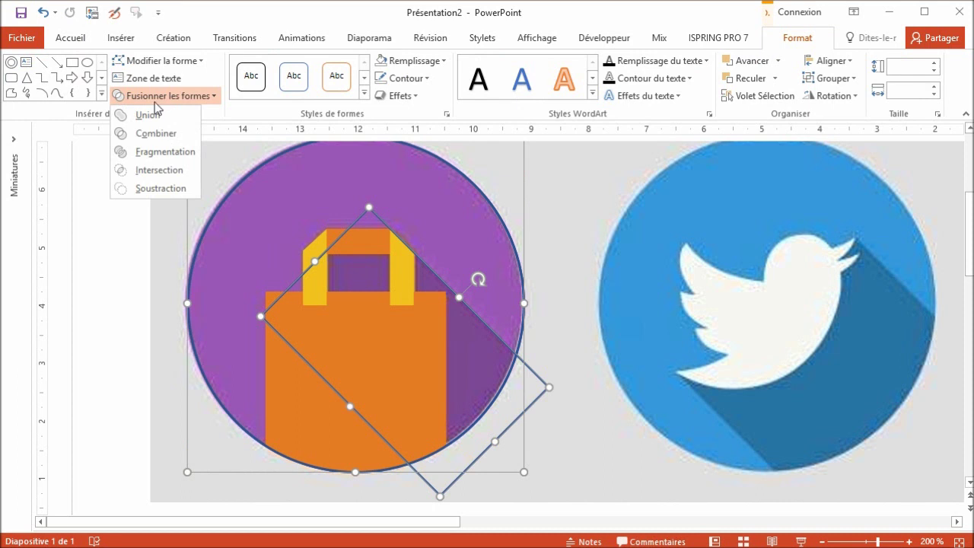
pyautogui.click(147, 167)
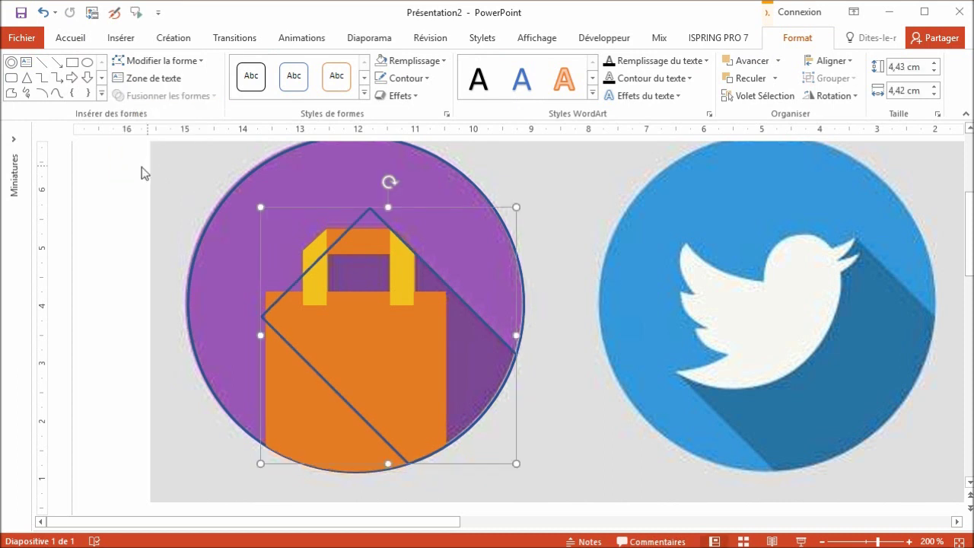
pyautogui.click(11, 92)
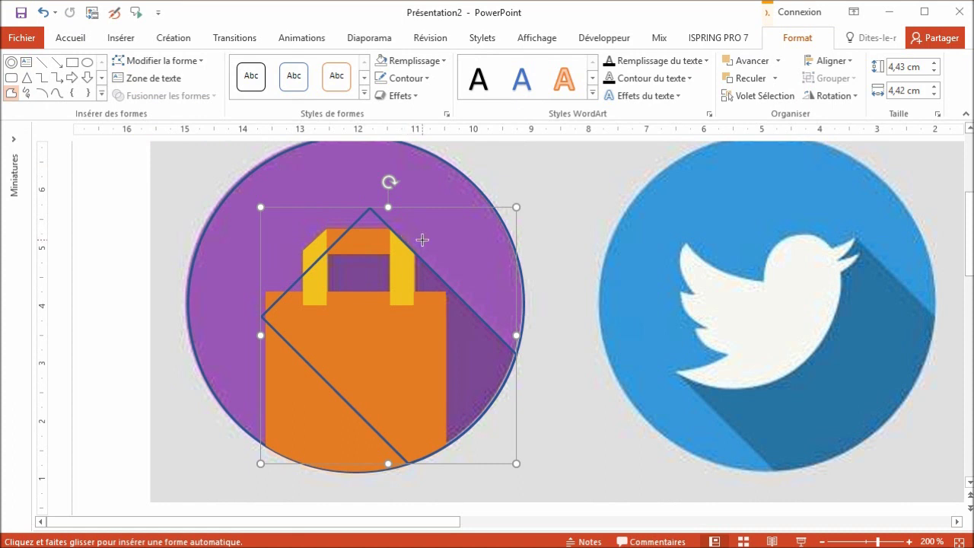
# Draw a freeform polygon around the bag from its top down to the circle's left edge.
pyautogui.click(423, 240)
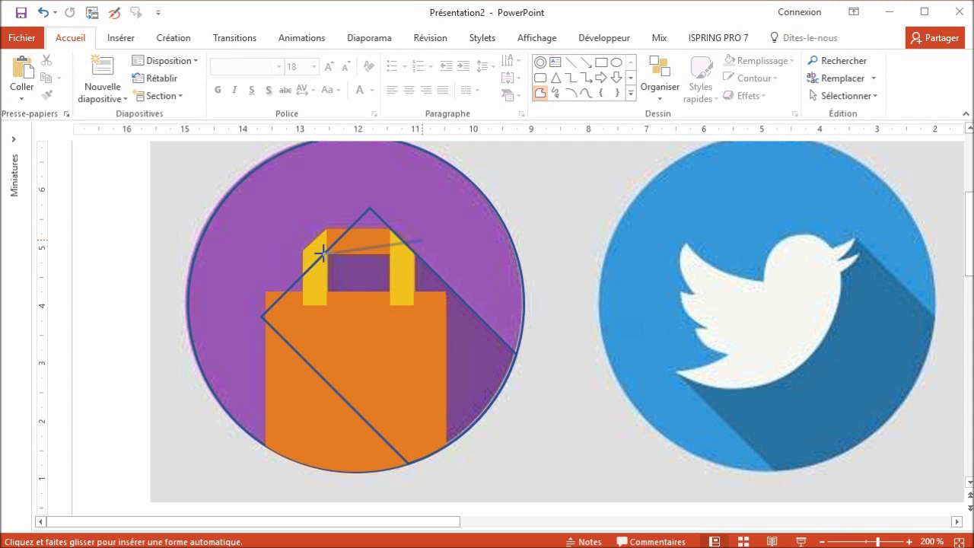
pyautogui.click(326, 252)
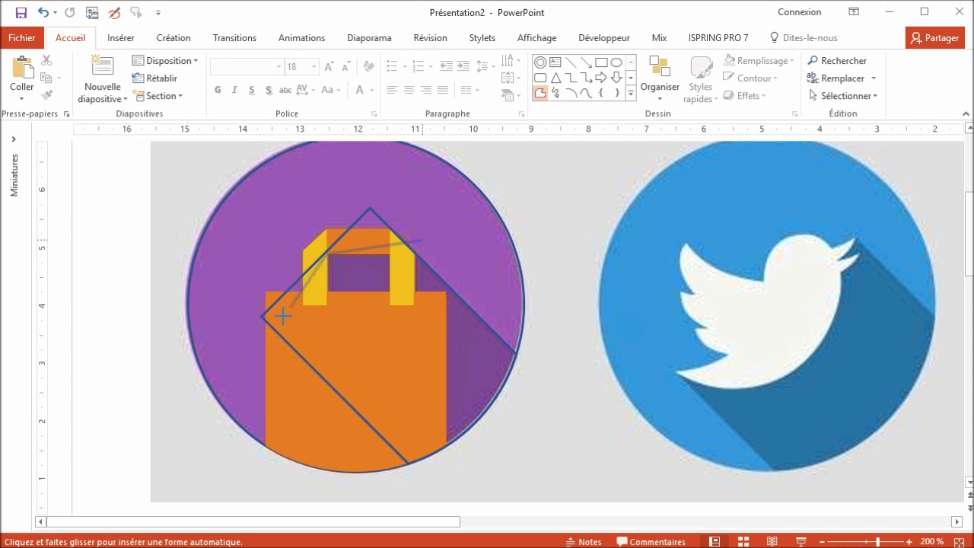
pyautogui.click(285, 374)
pyautogui.click(192, 282)
pyautogui.click(380, 146)
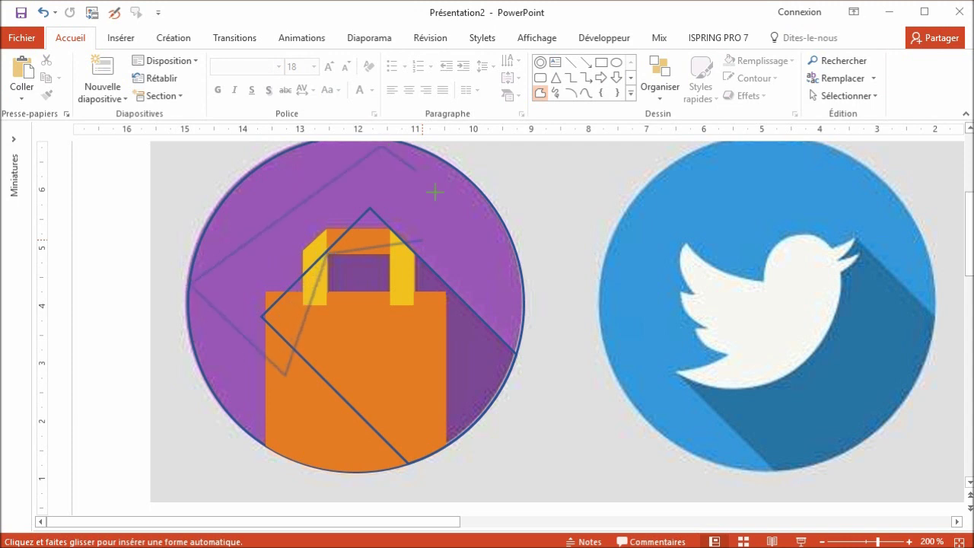
pyautogui.doubleClick(454, 225)
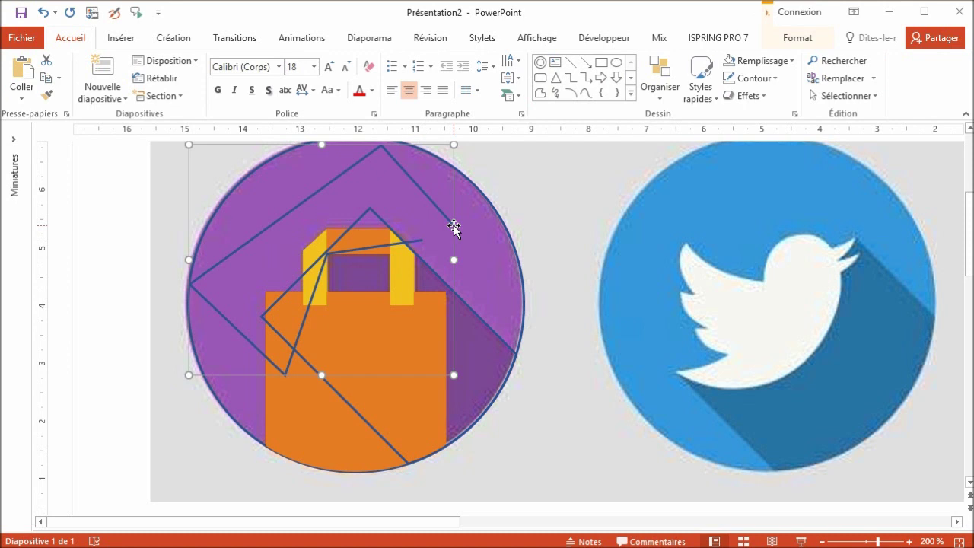
# Subtract the freeform from the clipped square to leave the diagonal shadow shape.
pyautogui.click(482, 321)
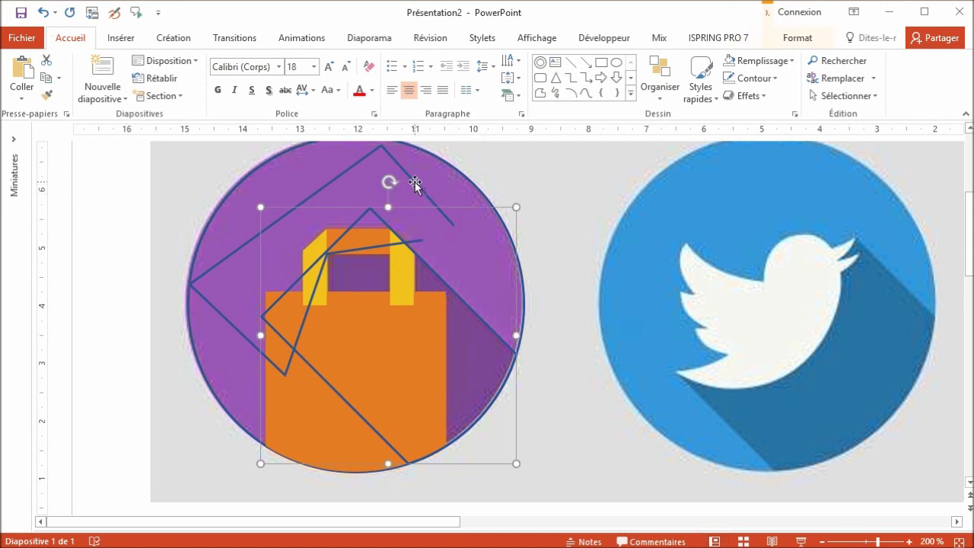
pyautogui.keyDown('shift'); pyautogui.click(420, 195); pyautogui.keyUp('shift')
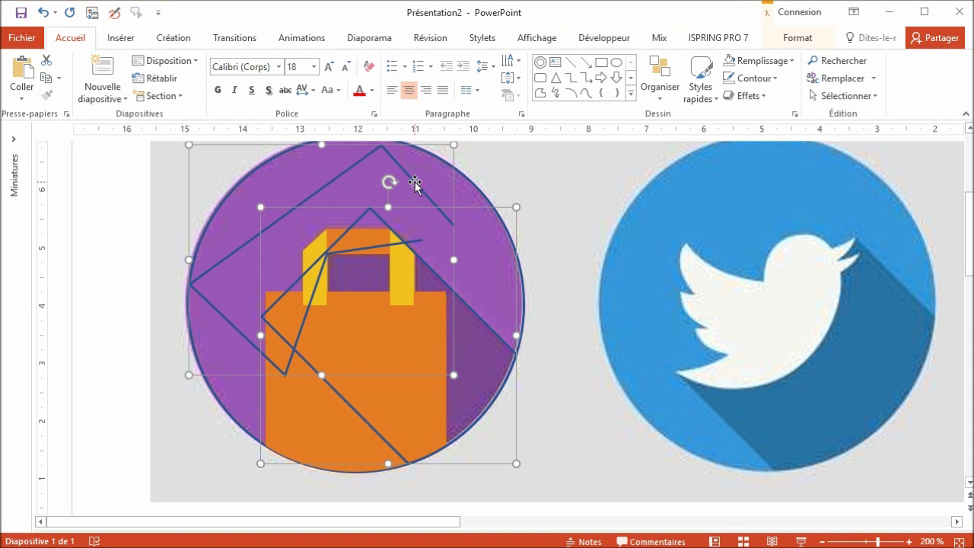
pyautogui.click(788, 39)
pyautogui.click(190, 95)
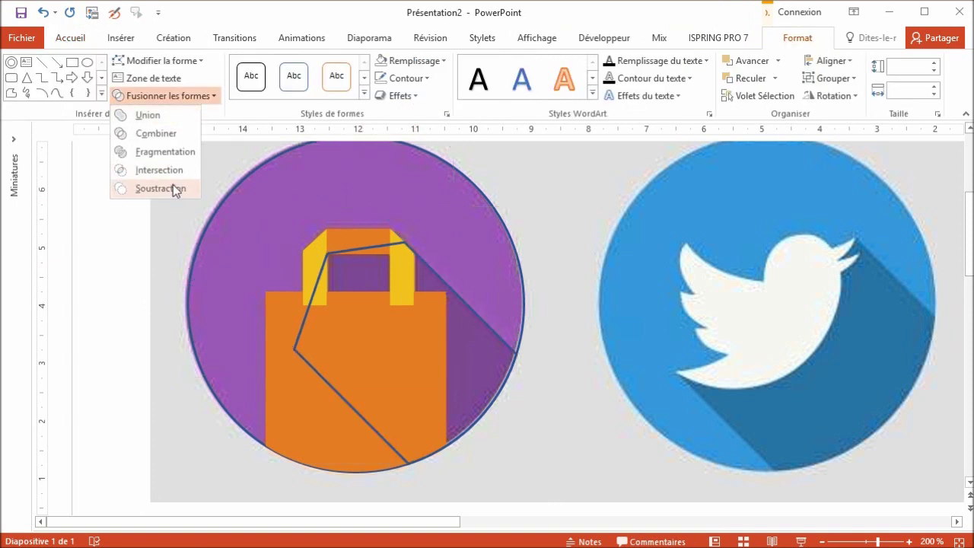
pyautogui.click(173, 186)
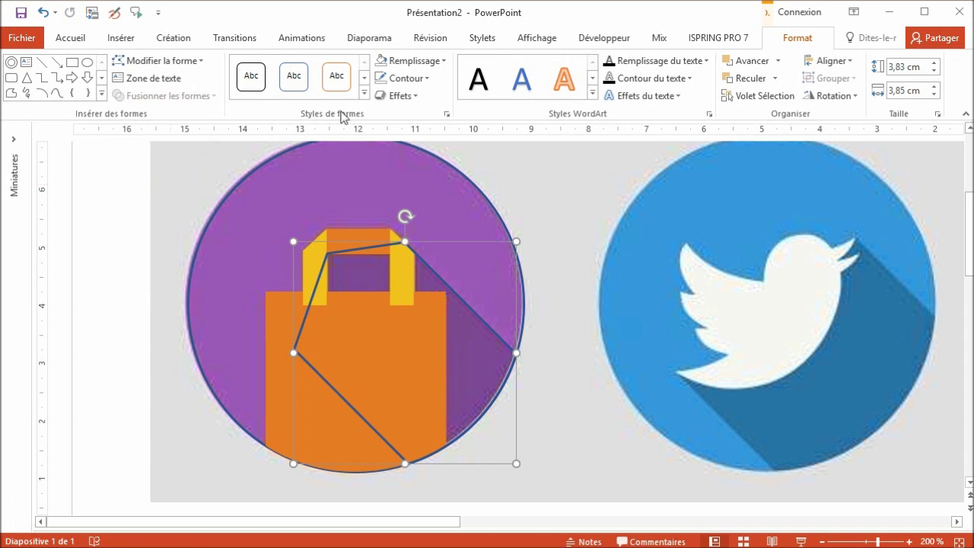
pyautogui.click(411, 61)
# Fill the shadow with sampled dark purple and remove its outline.
pyautogui.click(411, 264)
pyautogui.click(482, 337)
pyautogui.click(384, 77)
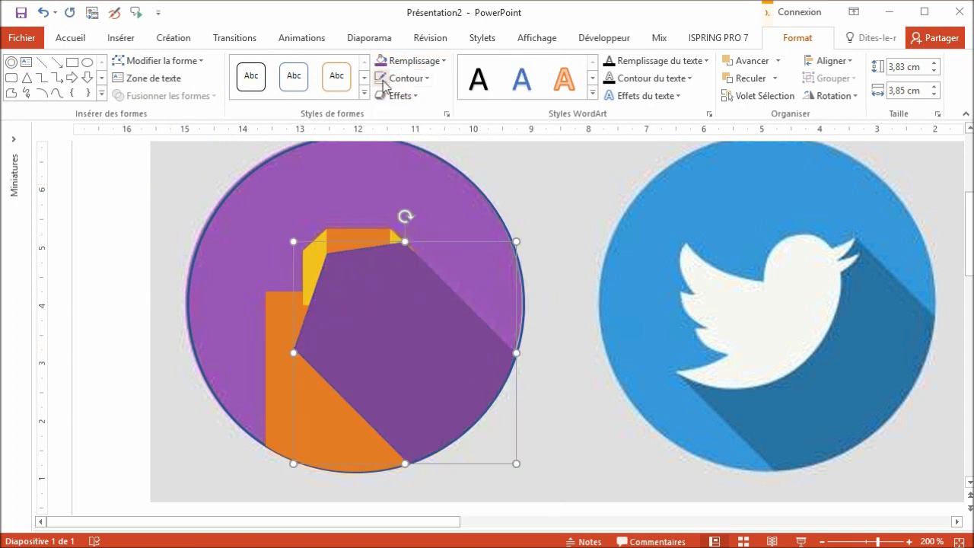
# Send the shadow back four layers, behind the bag's orange body.
pyautogui.click(732, 81)
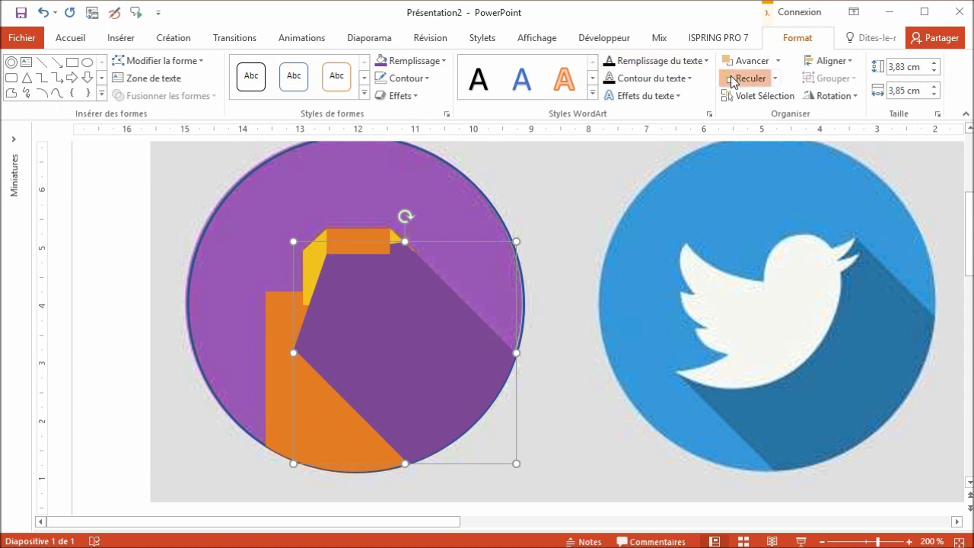
pyautogui.click(733, 81)
pyautogui.click(733, 80)
pyautogui.click(732, 80)
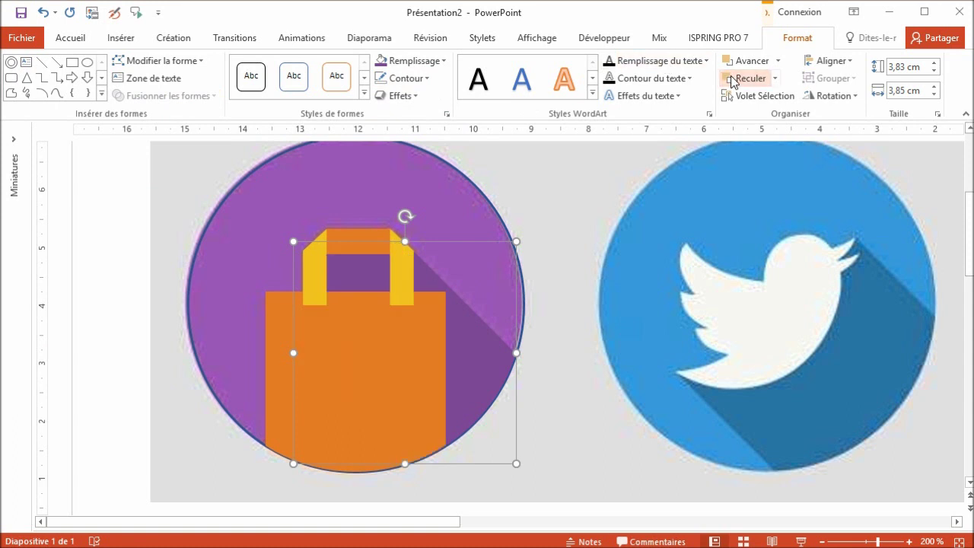
# Start recolouring the large circle with the eyedropper.
pyautogui.click(490, 200)
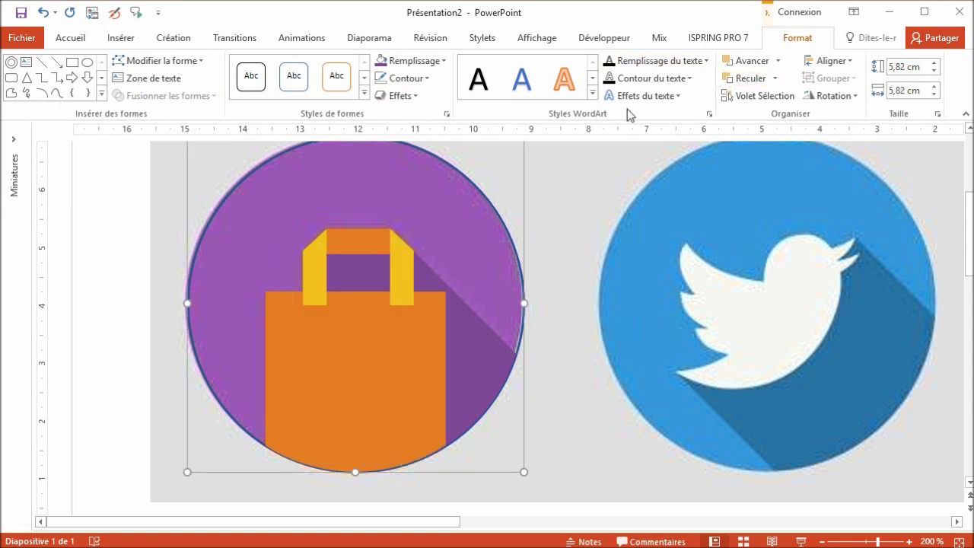
pyautogui.click(410, 63)
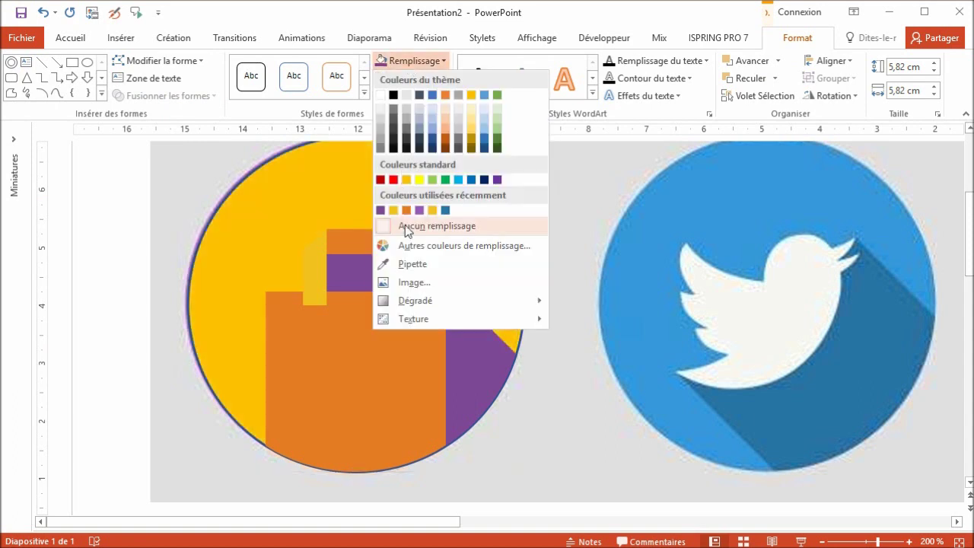
pyautogui.click(409, 263)
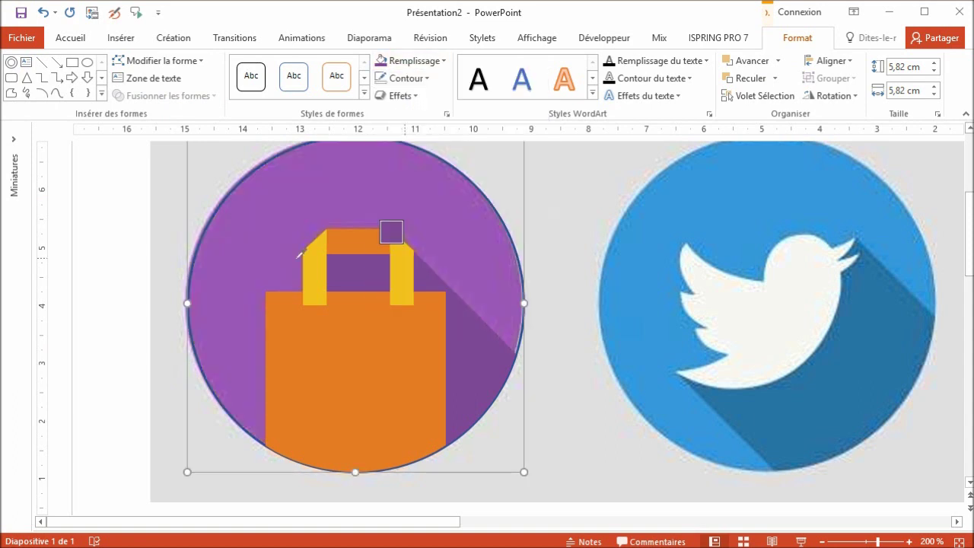
# Apply the sampled purple to the circle and group all the bag icon's parts.
pyautogui.click(426, 160)
pyautogui.keyDown('ctrl'); pyautogui.scroll(-5, 457, 200); pyautogui.keyUp('ctrl')
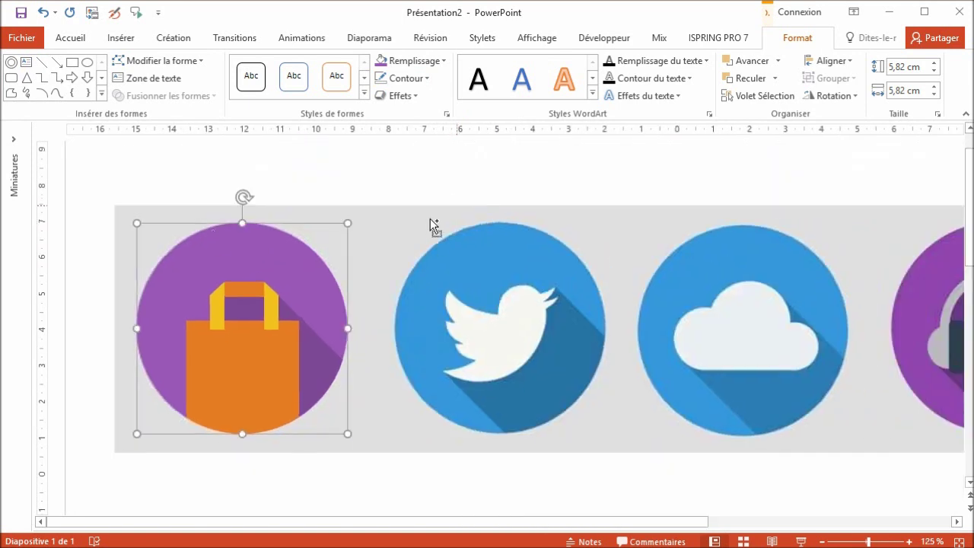
pyautogui.moveTo(129, 193); pyautogui.dragTo(381, 473)
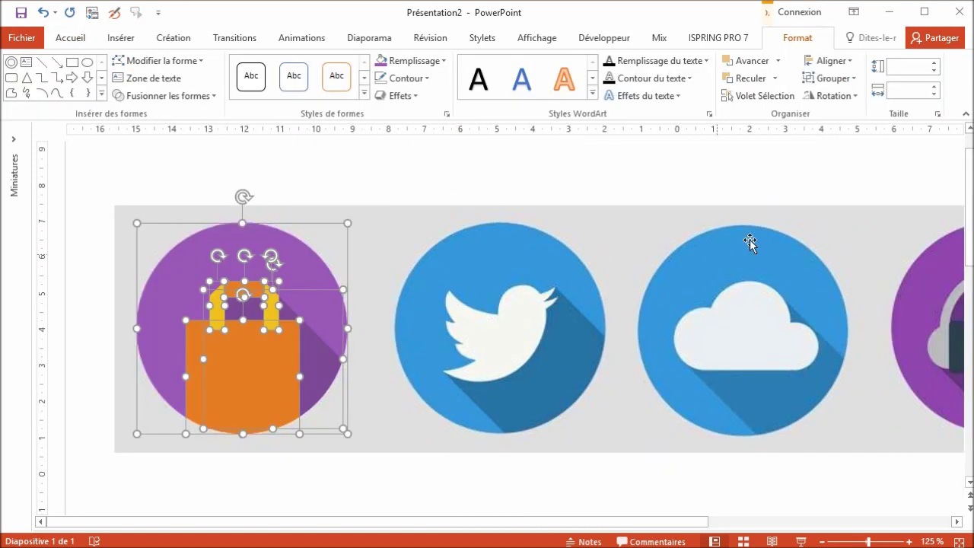
pyautogui.click(832, 77)
pyautogui.click(833, 97)
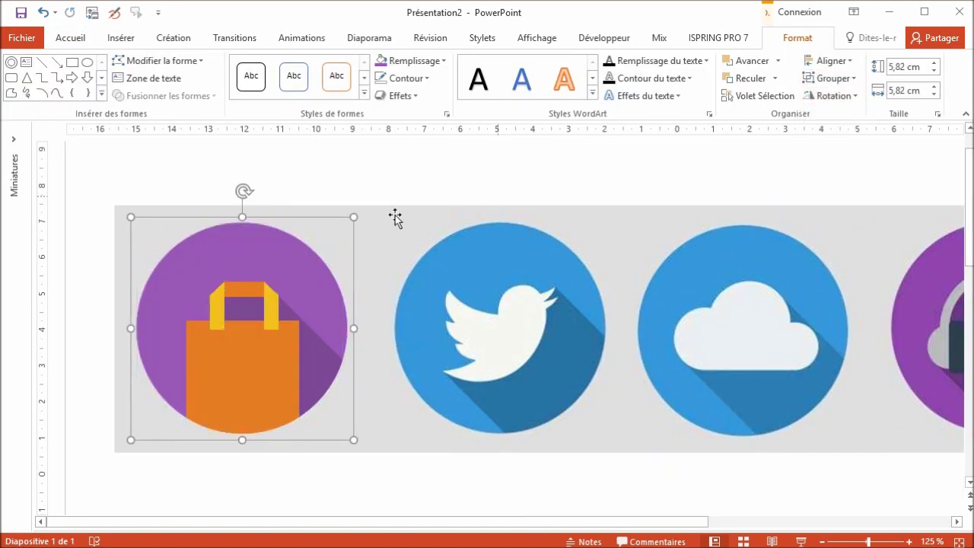
# Move the grouped bag icon below the reference row and select the reference picture.
pyautogui.keyDown('ctrl'); pyautogui.scroll(-2, 294, 285); pyautogui.keyUp('ctrl')
pyautogui.keyDown('ctrl'); pyautogui.scroll(-2, 162, 322); pyautogui.keyUp('ctrl')
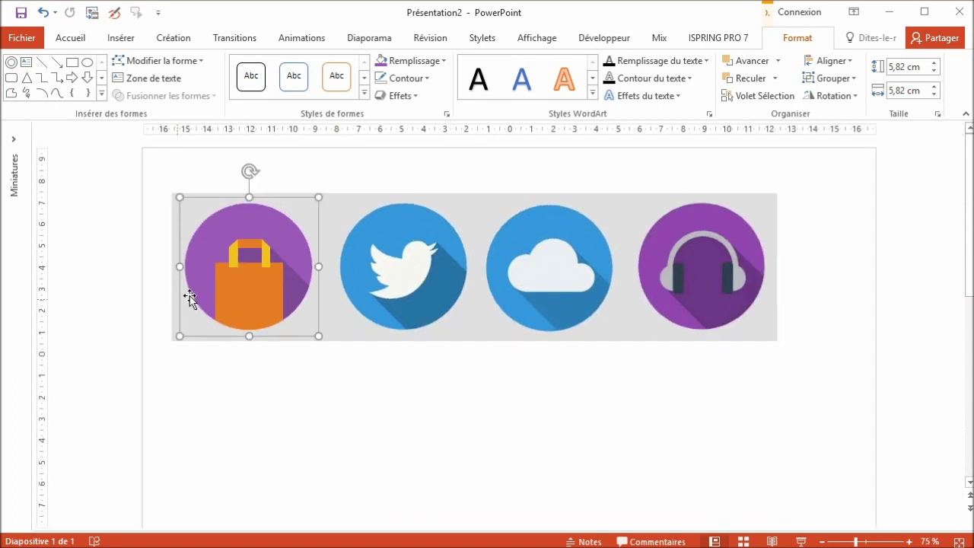
pyautogui.moveTo(242, 295); pyautogui.dragTo(237, 461)
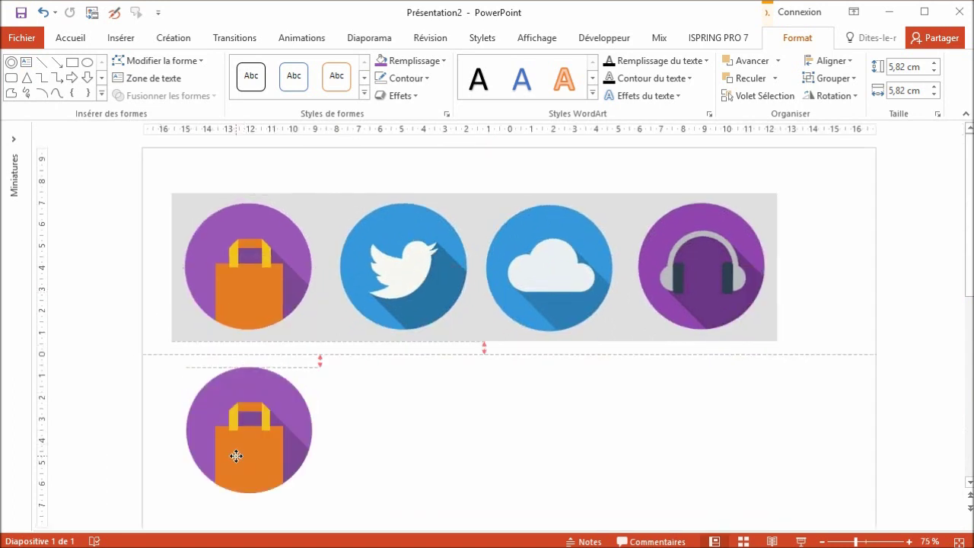
pyautogui.click(355, 459)
pyautogui.click(449, 320)
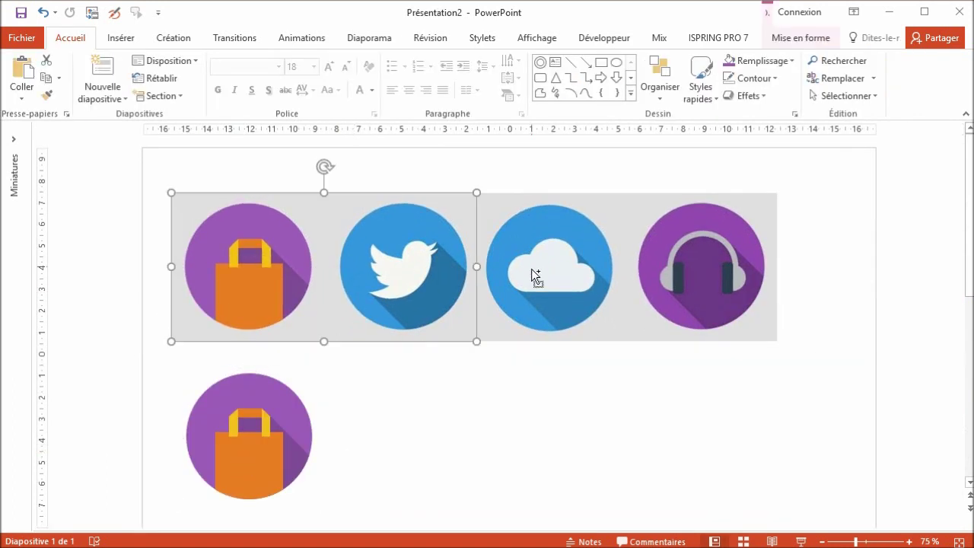
pyautogui.keyDown('ctrl'); pyautogui.scroll(2, 417, 310); pyautogui.keyUp('ctrl')
# Duplicate the bag's purple circle and drag the copy onto the Twitter icon.
pyautogui.click(234, 487)
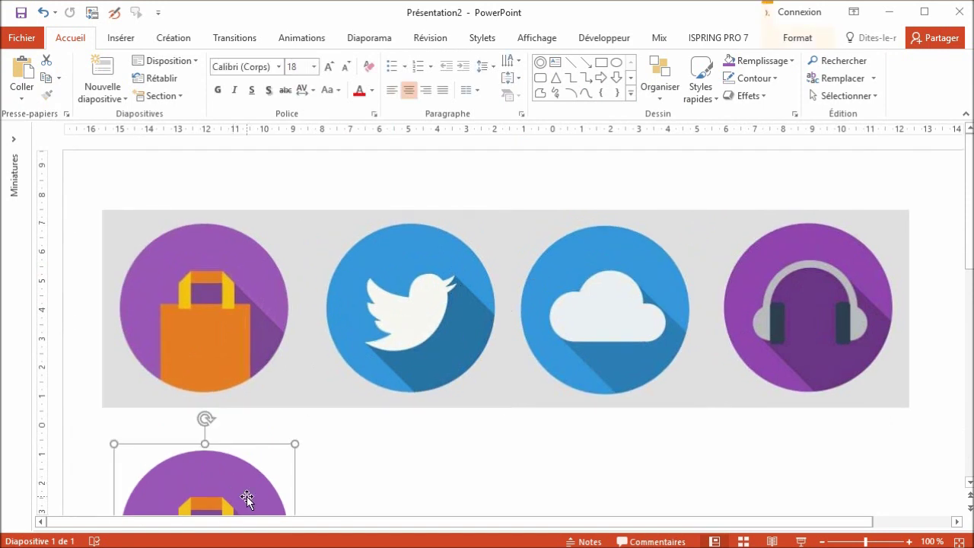
pyautogui.click(391, 448)
pyautogui.hotkey('ctrl', 'v')
pyautogui.moveTo(250, 340)
pyautogui.mouseDown()
pyautogui.moveTo(433, 261)
pyautogui.moveTo(409, 281)
pyautogui.mouseUp()
pyautogui.scroll(1, 462, 322)
pyautogui.scroll(1, 433, 262)
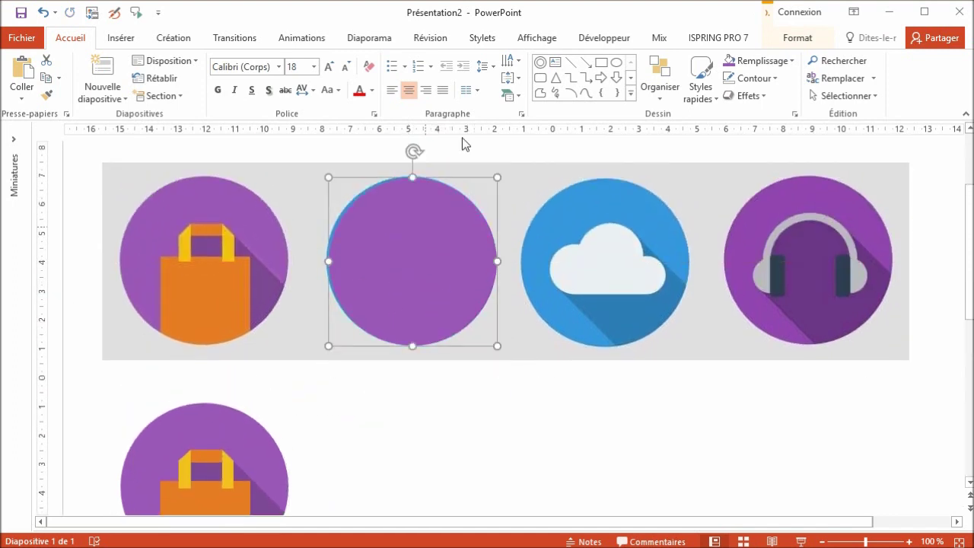
# Give the circle copy a different outline colour and no fill.
pyautogui.click(730, 82)
pyautogui.click(750, 111)
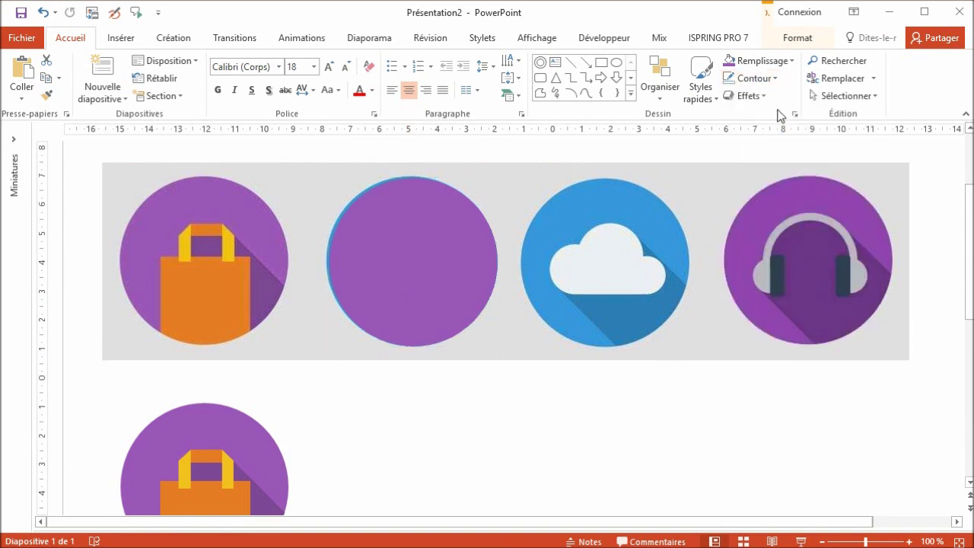
pyautogui.click(762, 65)
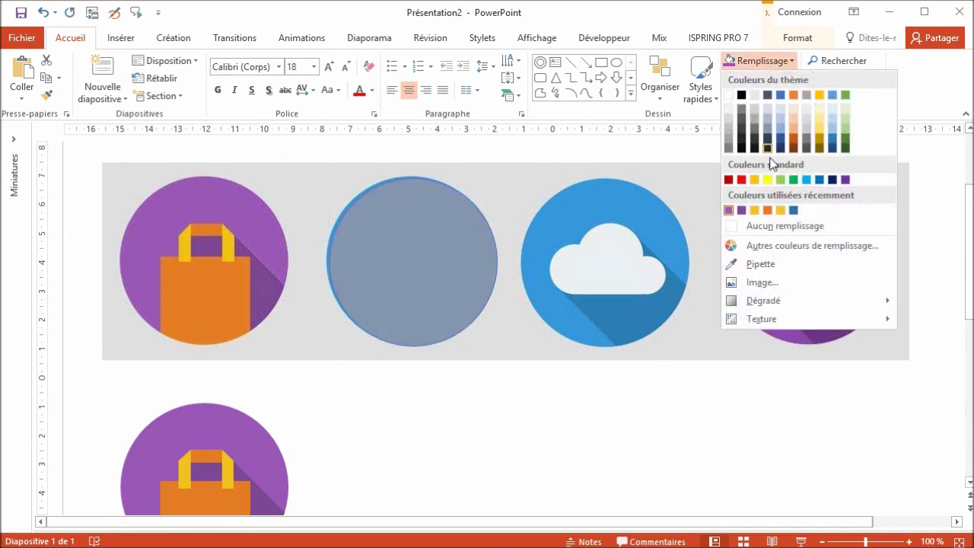
pyautogui.click(763, 231)
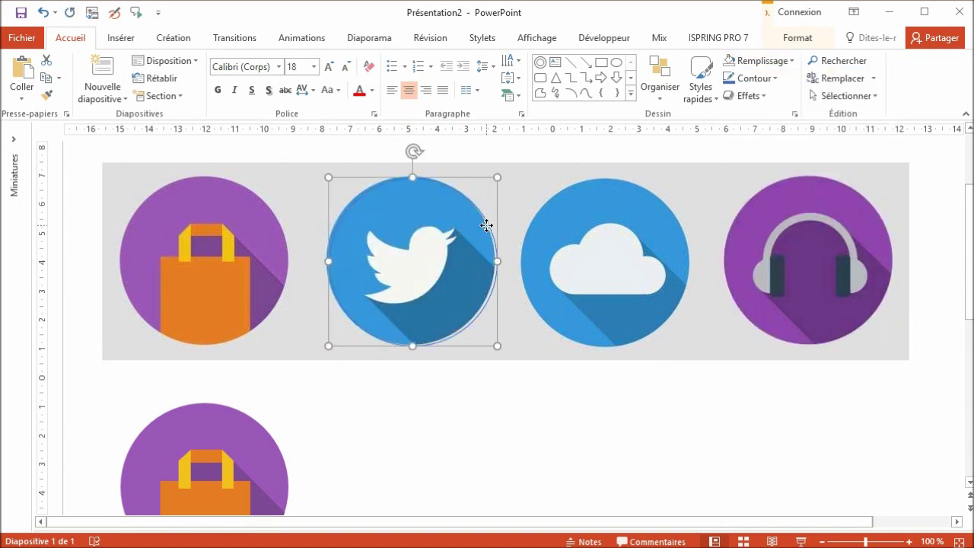
# Zoom to 150% and nudge the circle until it matches the Twitter disc.
pyautogui.moveTo(486, 225); pyautogui.dragTo(483, 226)
pyautogui.keyDown('ctrl'); pyautogui.scroll(5, 482, 226); pyautogui.keyUp('ctrl')
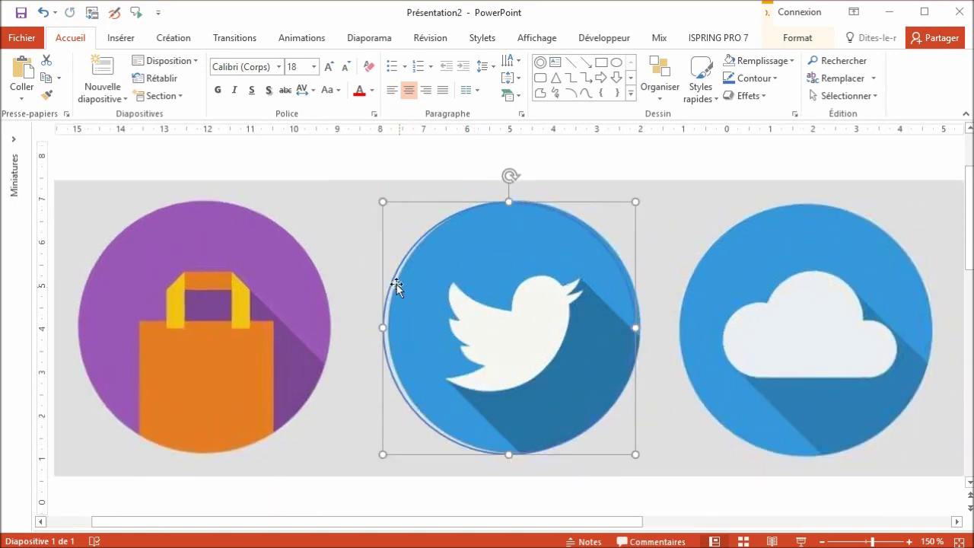
pyautogui.moveTo(392, 277); pyautogui.dragTo(399, 277)
pyautogui.hotkey('ctrl', 'Up')
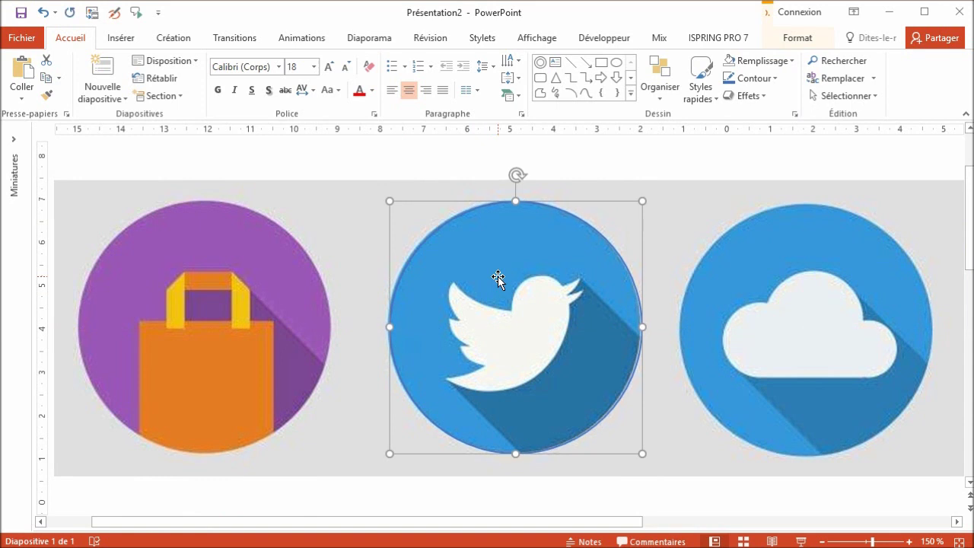
pyautogui.hotkey('ctrl', 'Up')
pyautogui.hotkey('ctrl', 'Left')
pyautogui.hotkey('ctrl', 'Left')
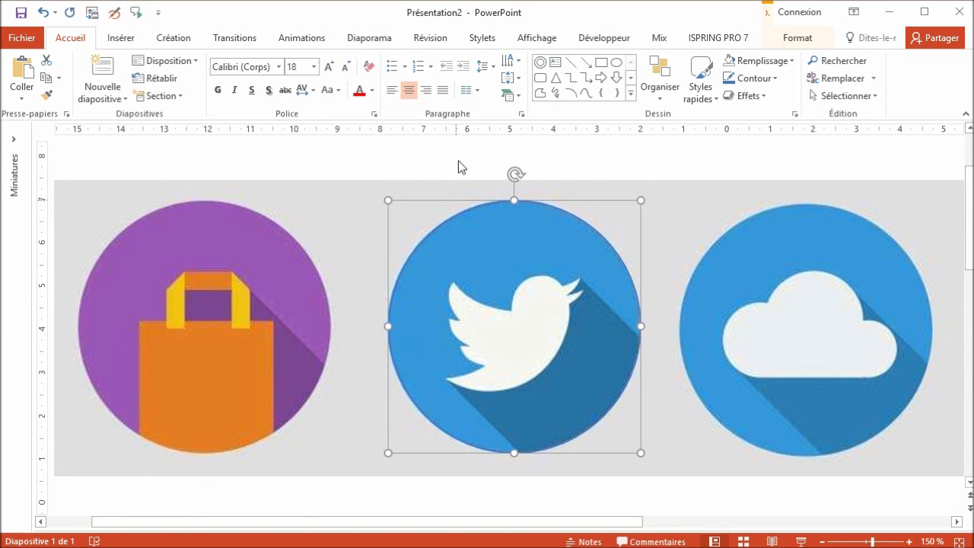
pyautogui.keyDown('ctrl'); pyautogui.scroll(5, 567, 312); pyautogui.keyUp('ctrl')
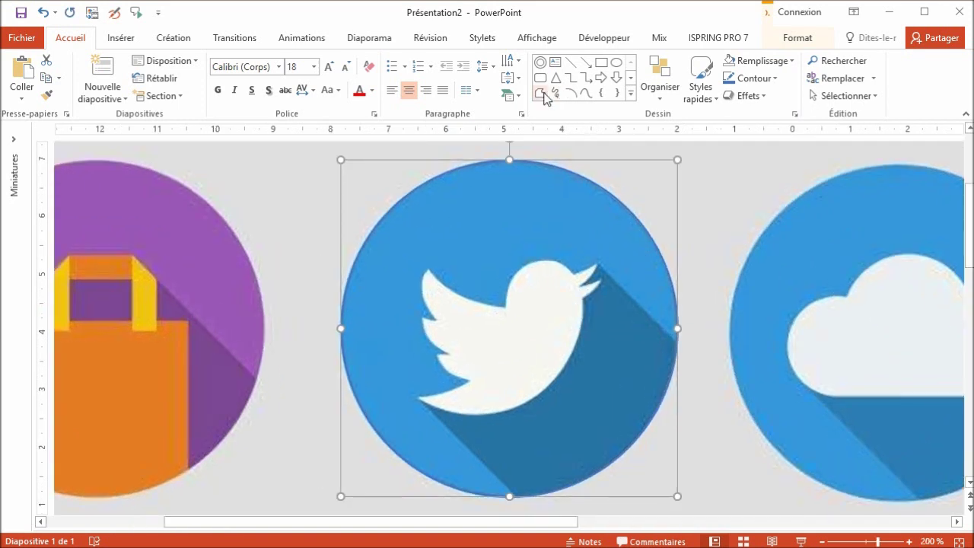
# At 300% zoom, trace the Twitter bird with a straight-edged freeform polygon closed at the beak tip.
pyautogui.click(540, 93)
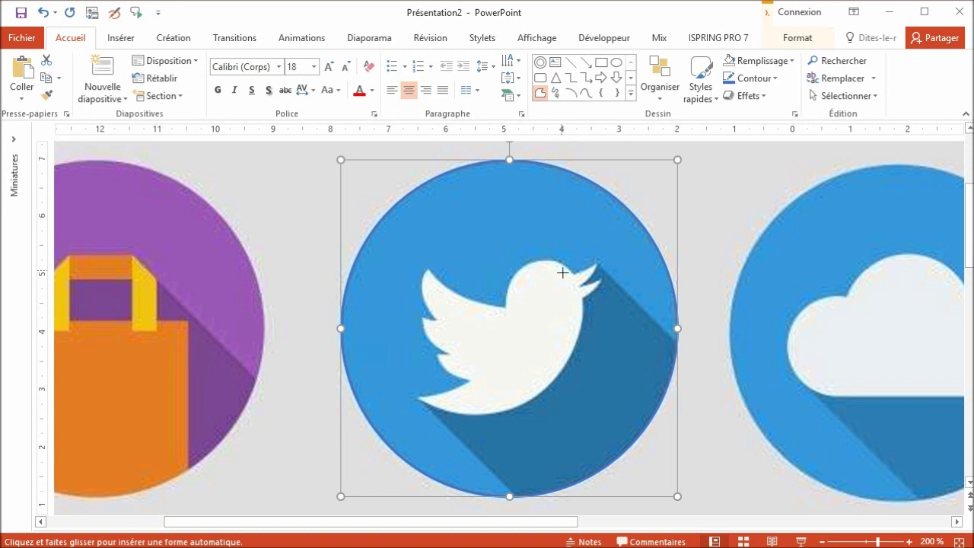
pyautogui.keyDown('ctrl'); pyautogui.scroll(5, 562, 272); pyautogui.keyUp('ctrl')
pyautogui.keyDown('ctrl'); pyautogui.scroll(5, 579, 278); pyautogui.keyUp('ctrl')
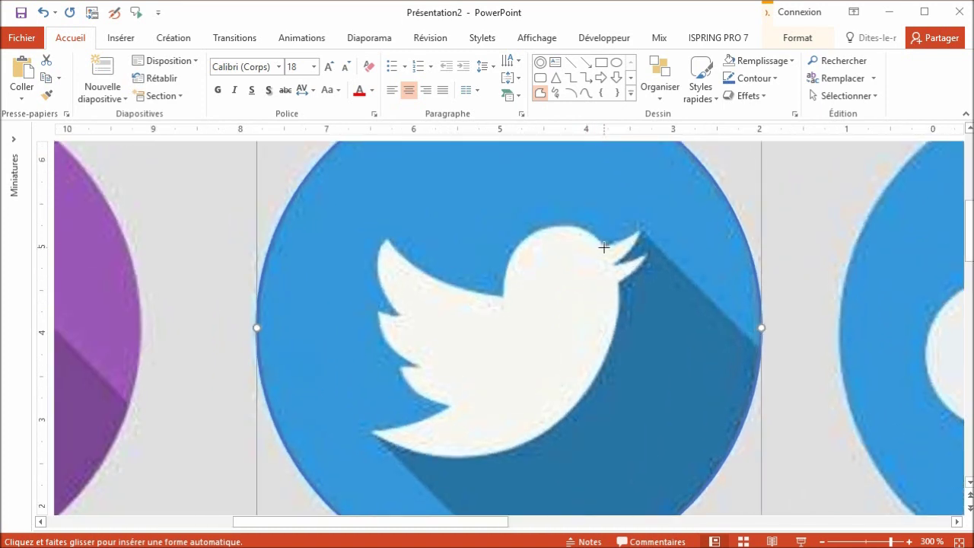
pyautogui.click(632, 237)
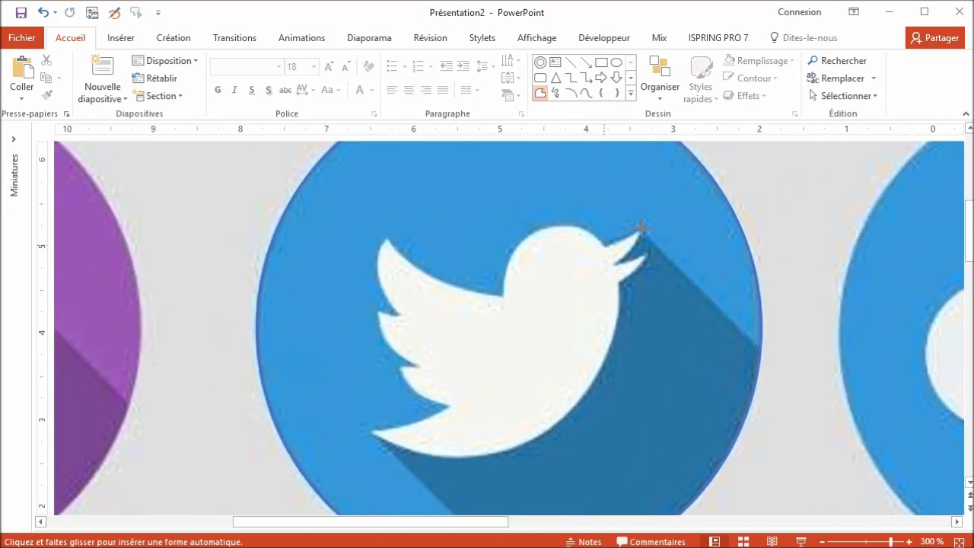
pyautogui.click(642, 228)
pyautogui.click(617, 284)
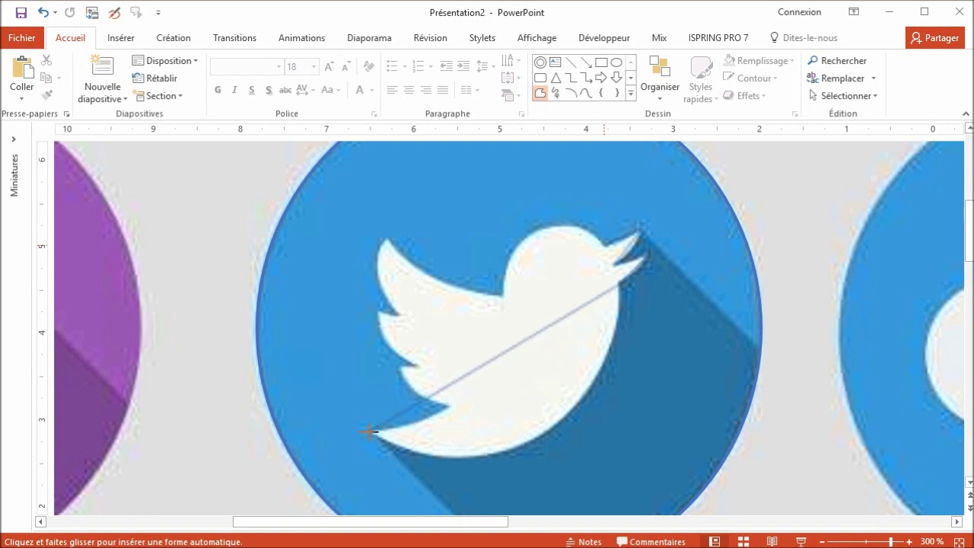
pyautogui.click(447, 404)
pyautogui.click(397, 311)
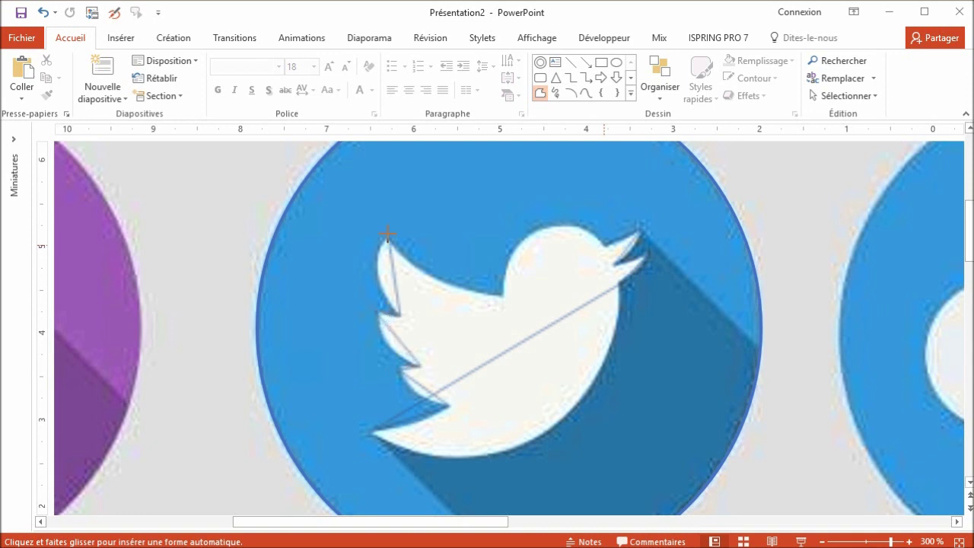
pyautogui.click(500, 291)
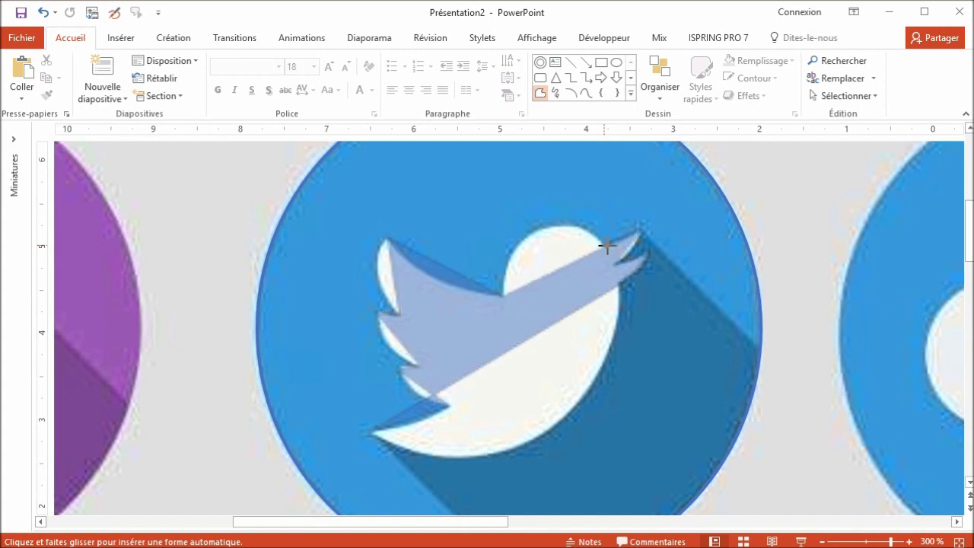
pyautogui.click(646, 227)
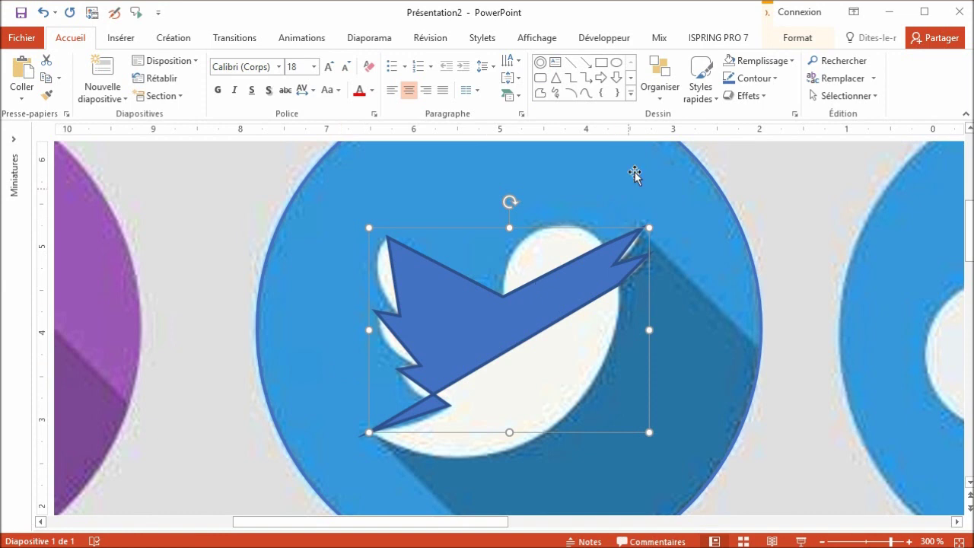
# Give the bird trace no fill and a red ¼ pt outline.
pyautogui.click(731, 61)
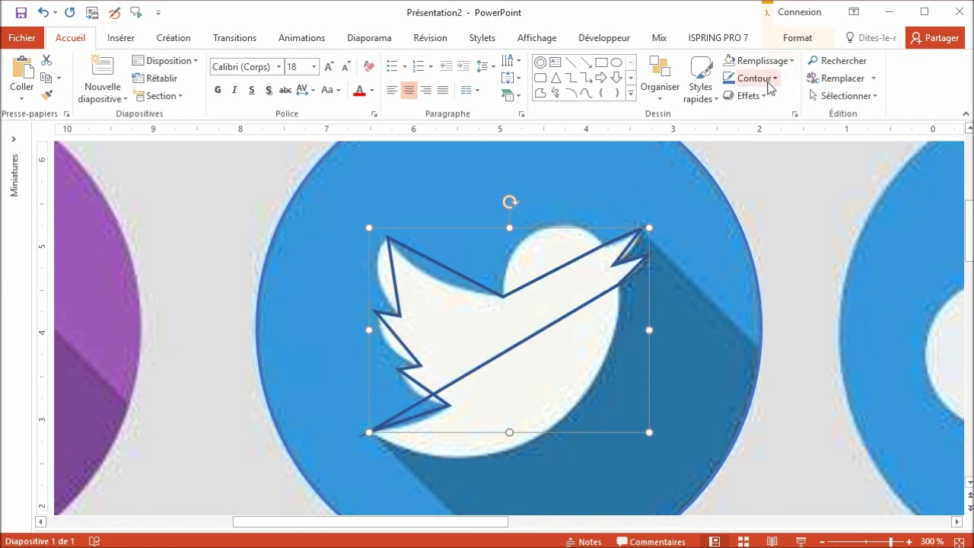
pyautogui.click(770, 82)
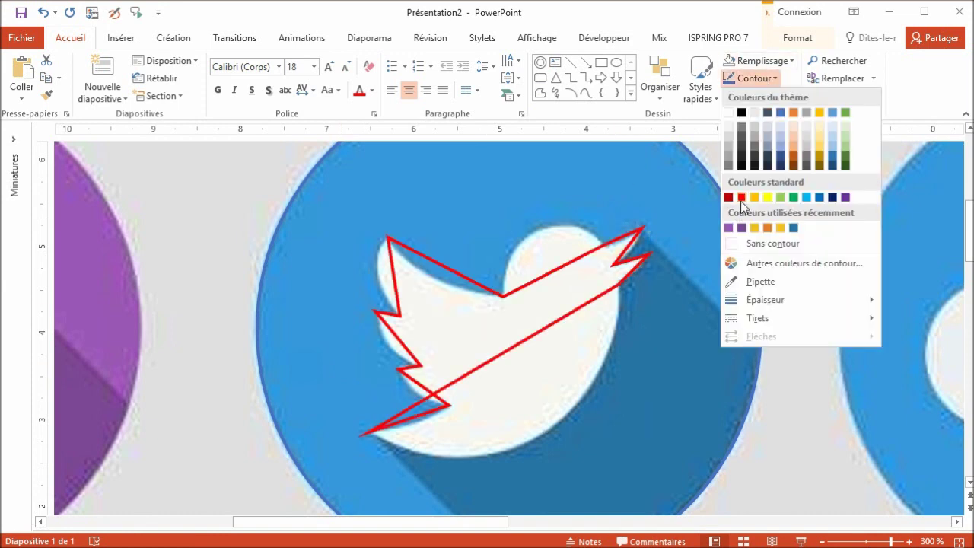
pyautogui.click(741, 199)
pyautogui.click(763, 78)
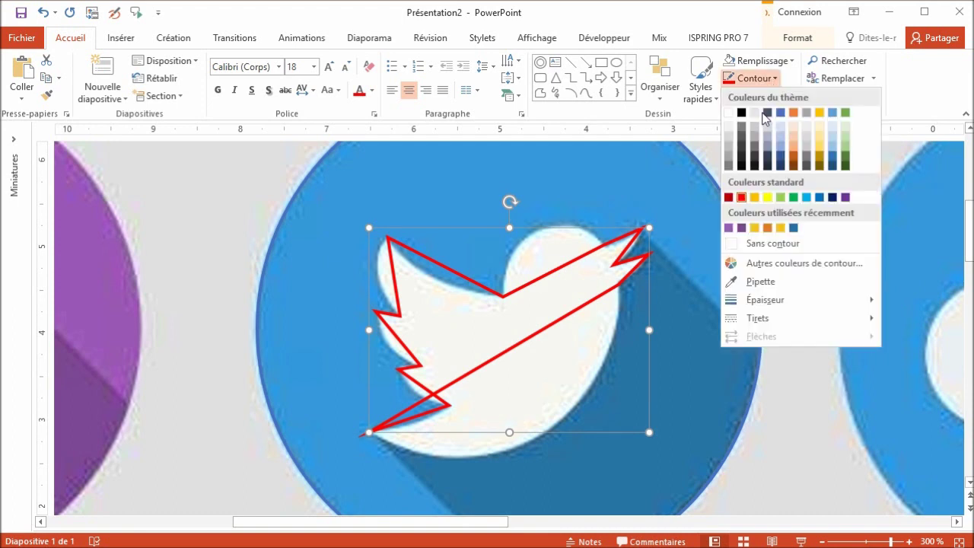
pyautogui.moveTo(764, 300)
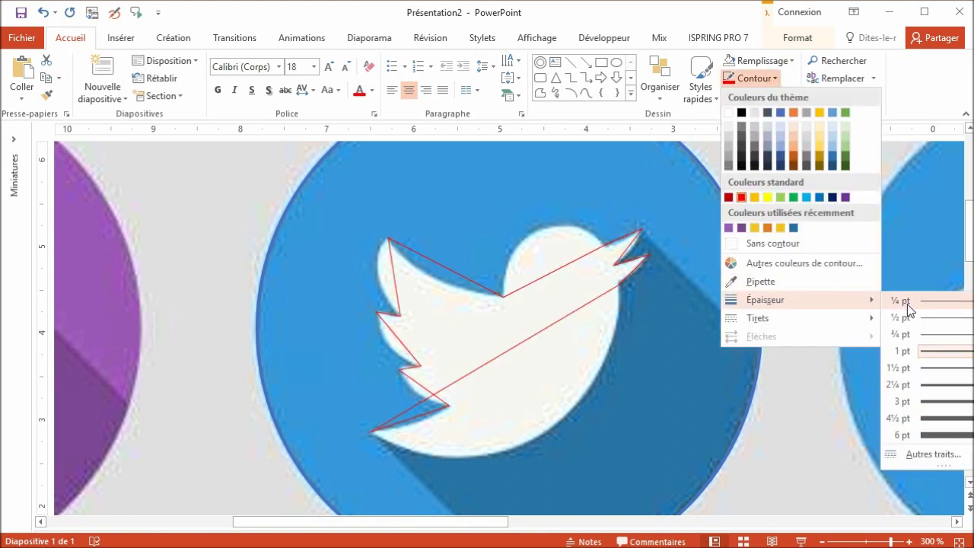
pyautogui.click(909, 308)
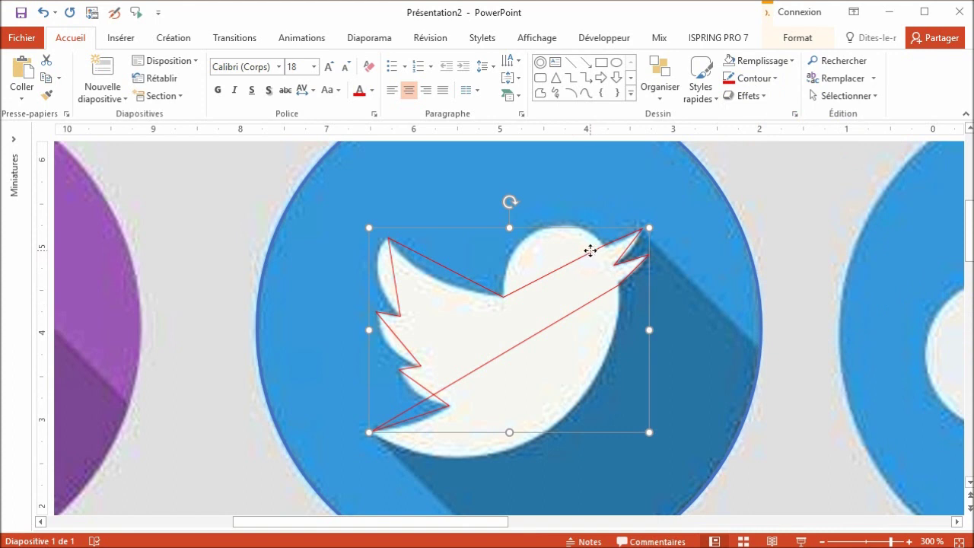
pyautogui.rightClick(590, 251)
# In Edit Points mode, curve the trace's head and neck segments to follow the bird's head.
pyautogui.click(631, 354)
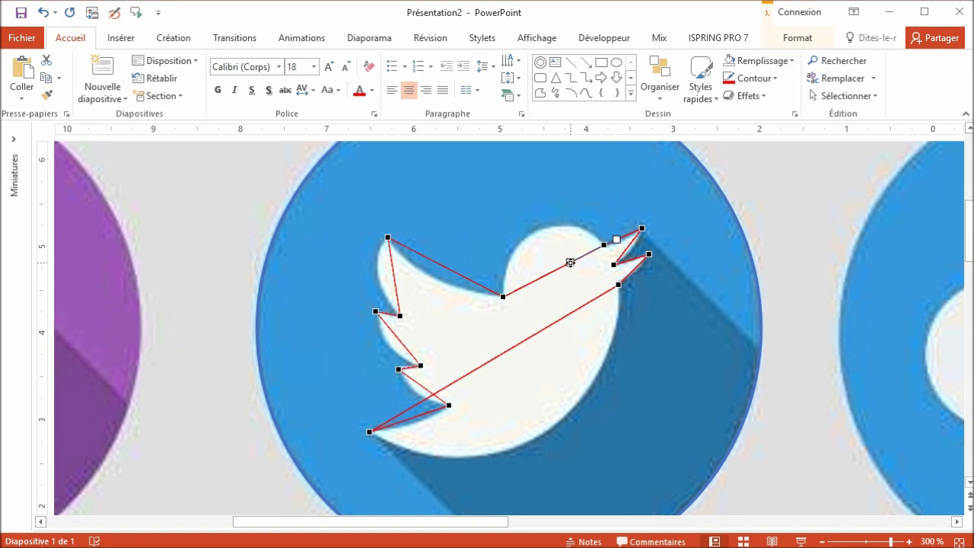
pyautogui.moveTo(569, 262); pyautogui.dragTo(555, 194)
pyautogui.click(502, 296)
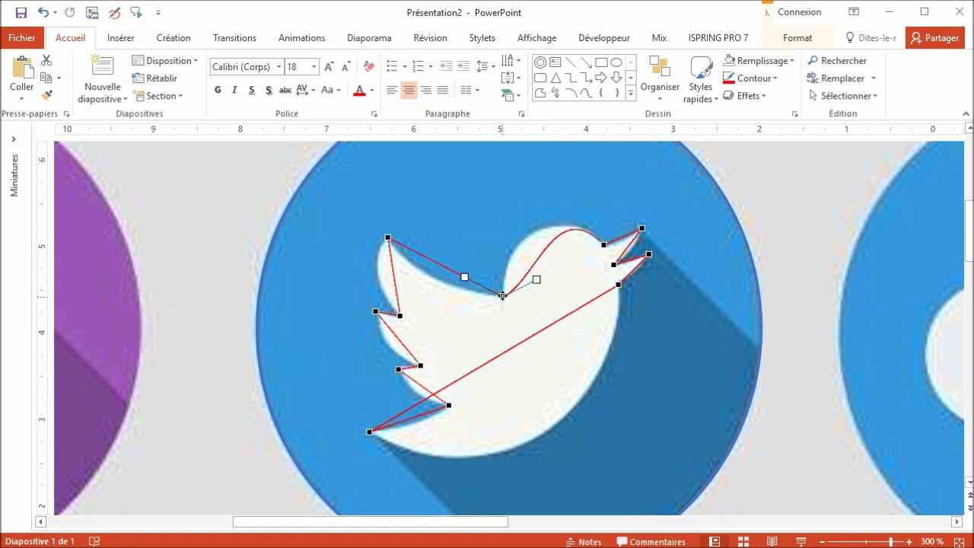
pyautogui.moveTo(536, 279); pyautogui.dragTo(500, 240)
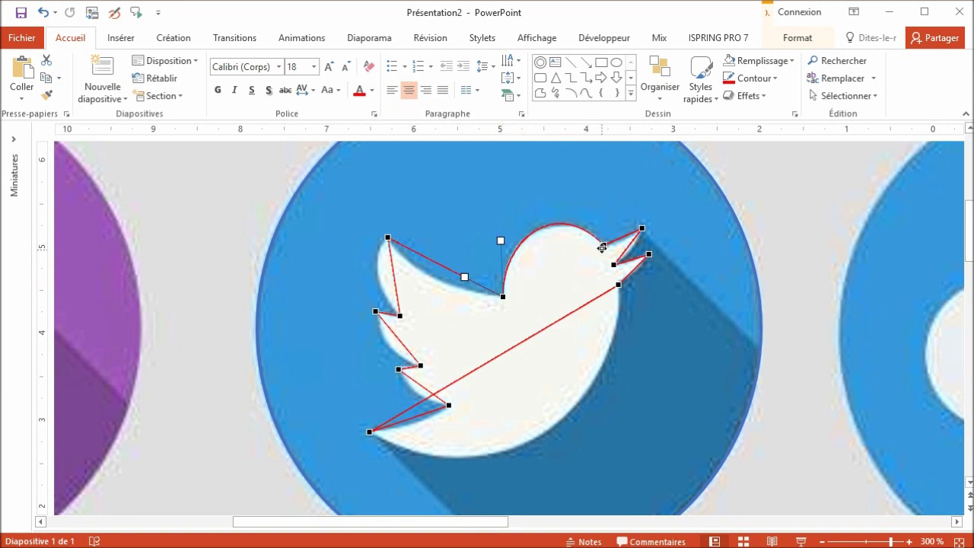
pyautogui.click(602, 245)
pyautogui.moveTo(558, 196); pyautogui.dragTo(560, 203)
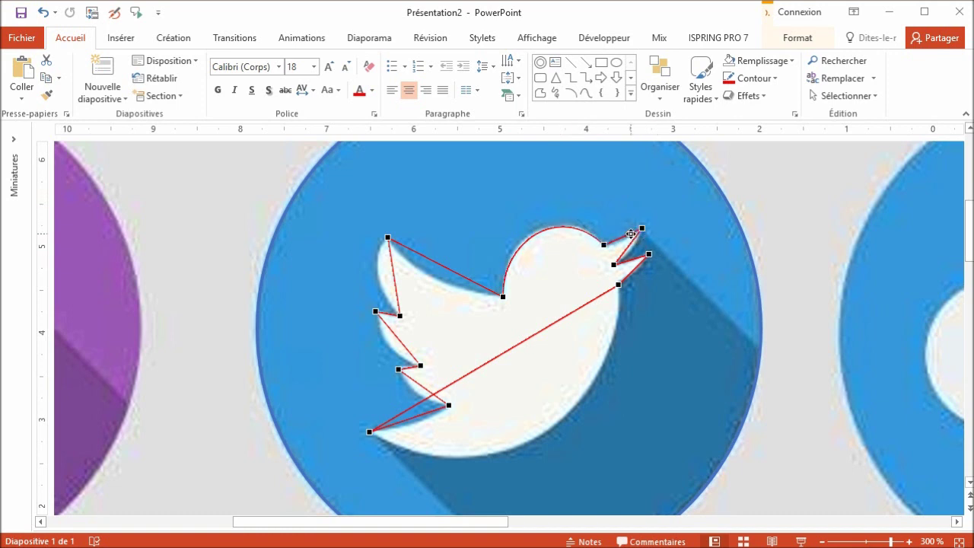
pyautogui.moveTo(630, 234); pyautogui.dragTo(632, 238)
pyautogui.moveTo(606, 244); pyautogui.dragTo(607, 251)
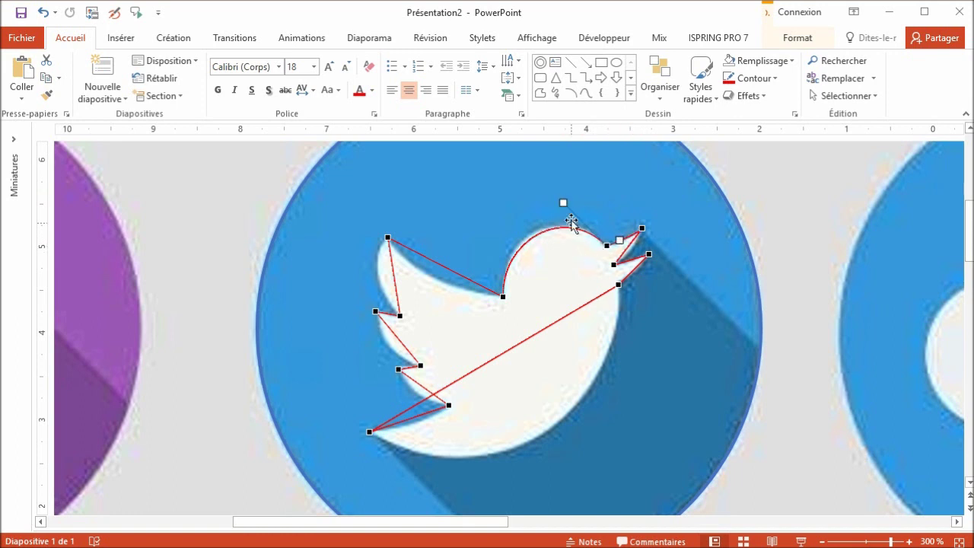
pyautogui.moveTo(563, 201); pyautogui.dragTo(558, 198)
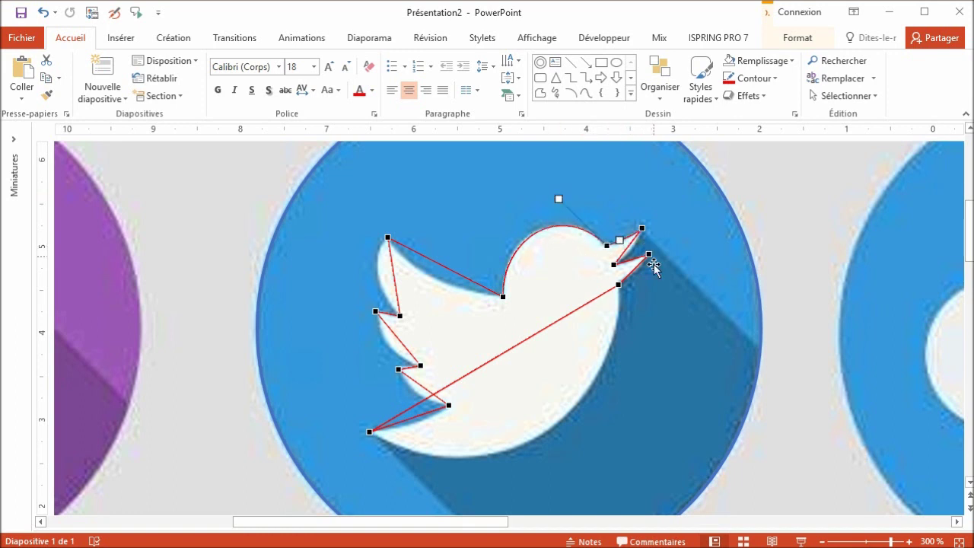
# Curve the upper beak edges around the beak tip.
pyautogui.click(641, 230)
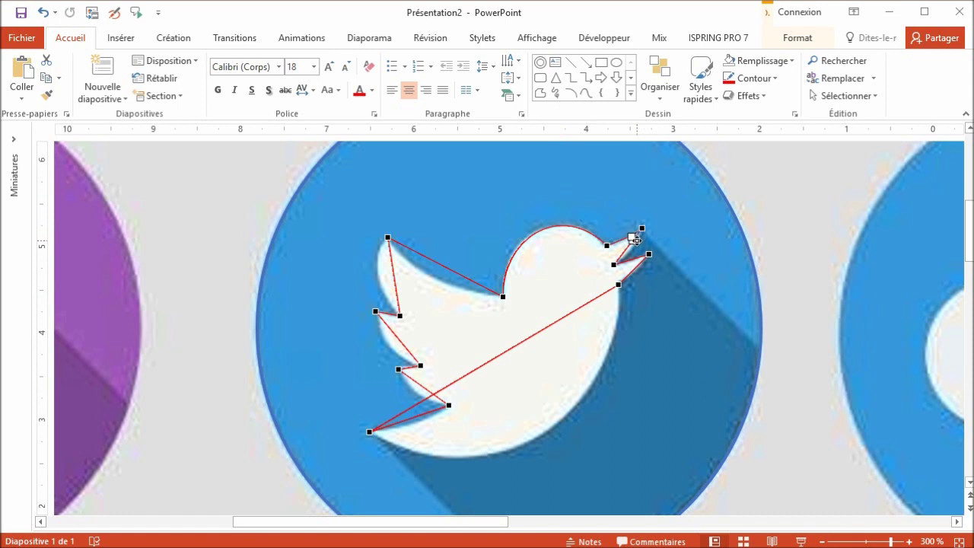
pyautogui.moveTo(634, 241); pyautogui.dragTo(643, 256)
pyautogui.click(616, 264)
pyautogui.moveTo(623, 254); pyautogui.dragTo(649, 256)
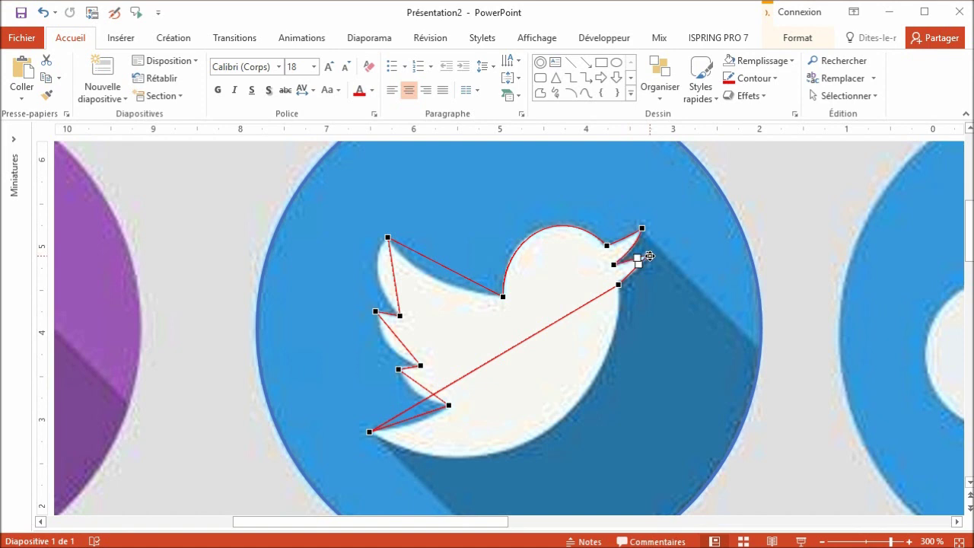
pyautogui.moveTo(640, 267); pyautogui.dragTo(642, 268)
pyautogui.click(620, 285)
# Curve the chest, belly and tail segments of the trace along the bird's body.
pyautogui.moveTo(535, 334); pyautogui.dragTo(635, 416)
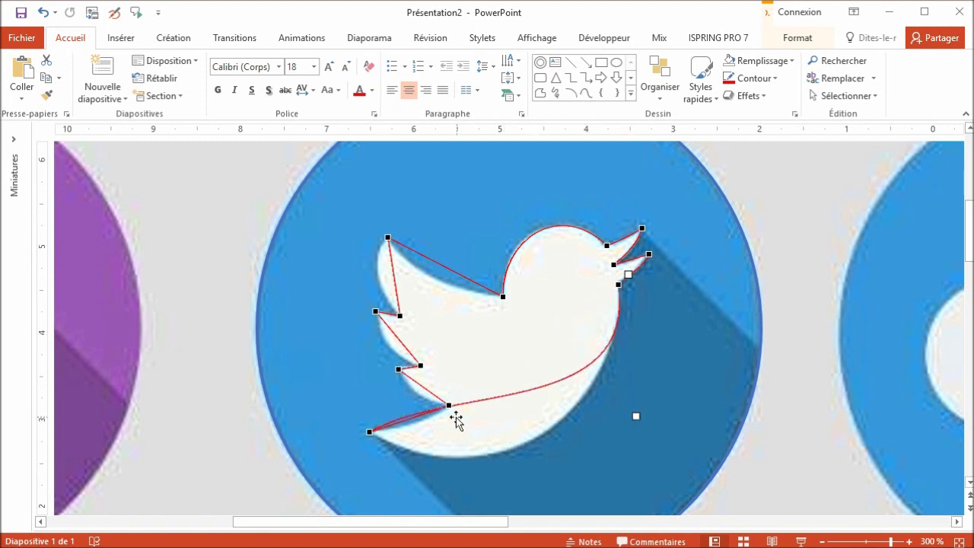
pyautogui.click(368, 429)
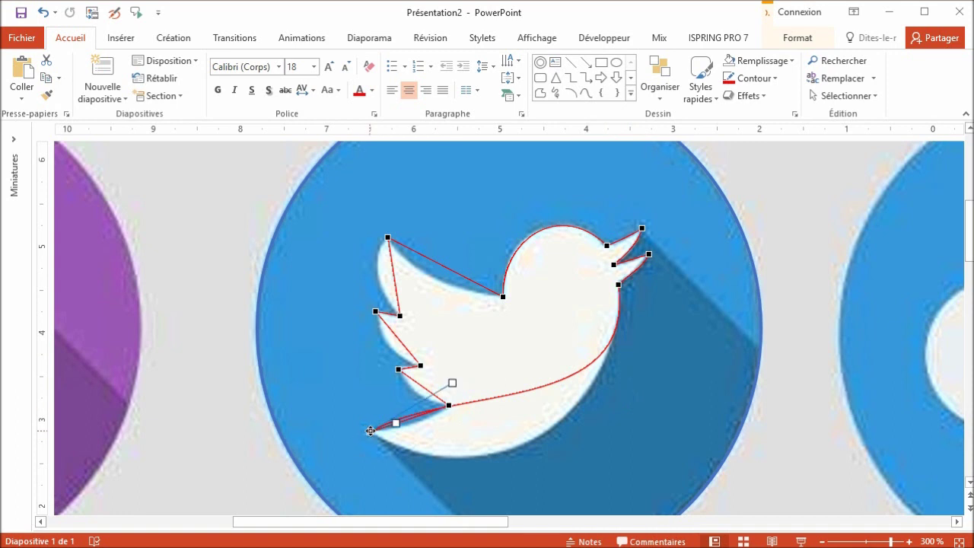
pyautogui.moveTo(454, 382)
pyautogui.mouseDown()
pyautogui.moveTo(464, 506)
pyautogui.moveTo(478, 478)
pyautogui.mouseUp()
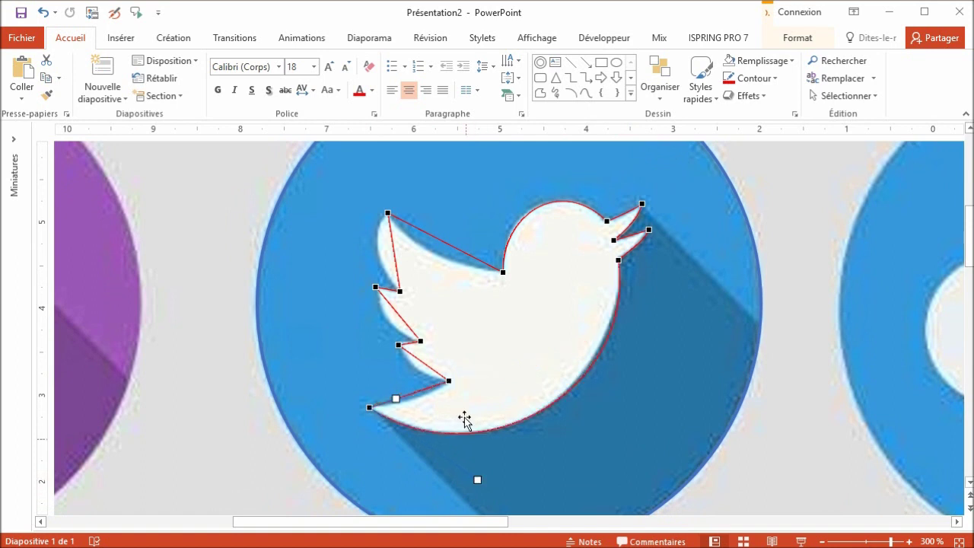
pyautogui.click(449, 380)
pyautogui.moveTo(422, 390); pyautogui.dragTo(429, 398)
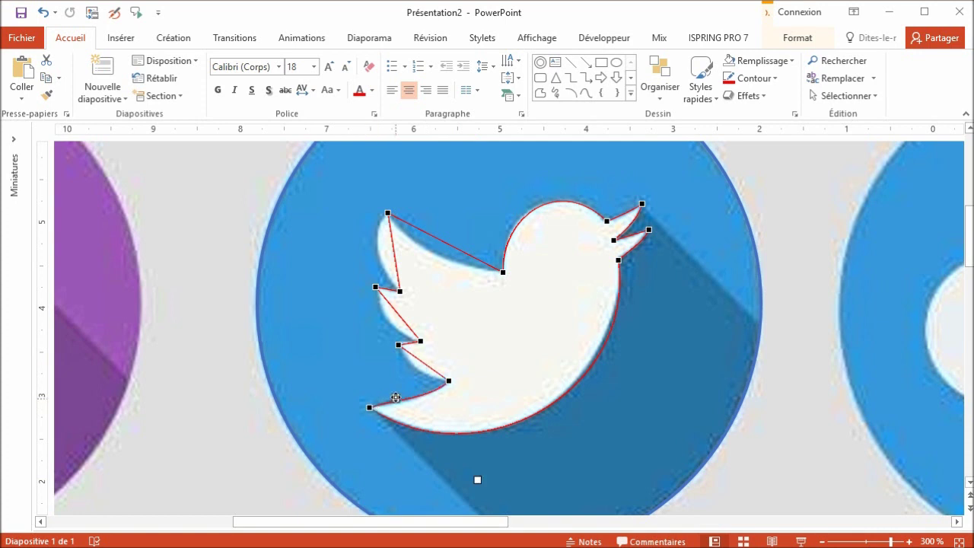
pyautogui.click(398, 345)
pyautogui.moveTo(414, 356)
pyautogui.mouseDown()
pyautogui.moveTo(408, 373)
pyautogui.moveTo(431, 376)
pyautogui.mouseUp()
pyautogui.click(448, 380)
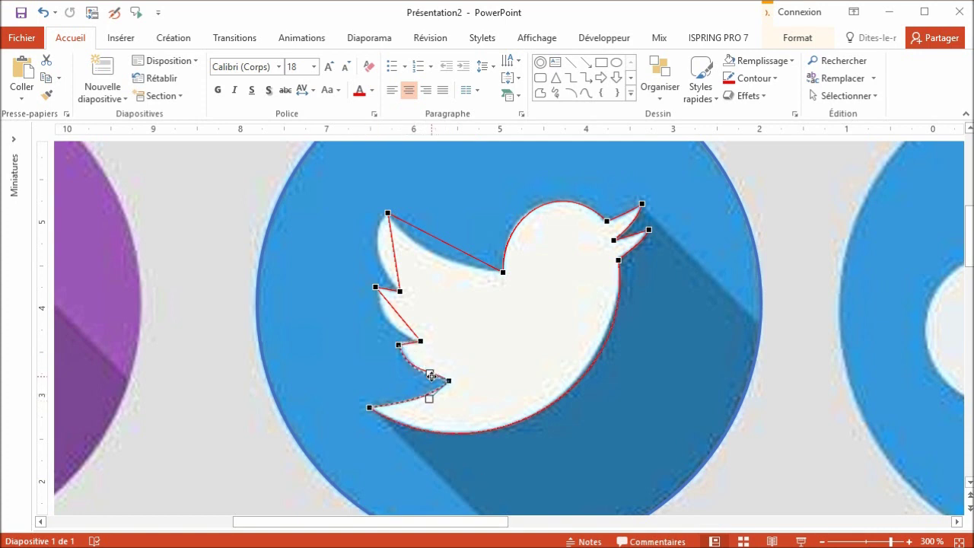
# Curve the wing edges, bulging them left and dipping the top wing toward the back.
pyautogui.click(419, 340)
pyautogui.moveTo(413, 342); pyautogui.dragTo(382, 329)
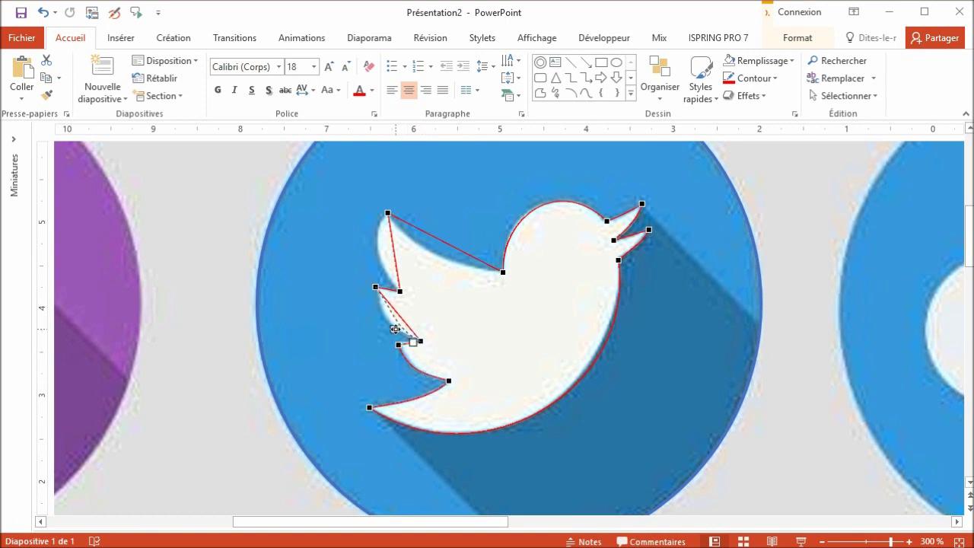
pyautogui.click(375, 287)
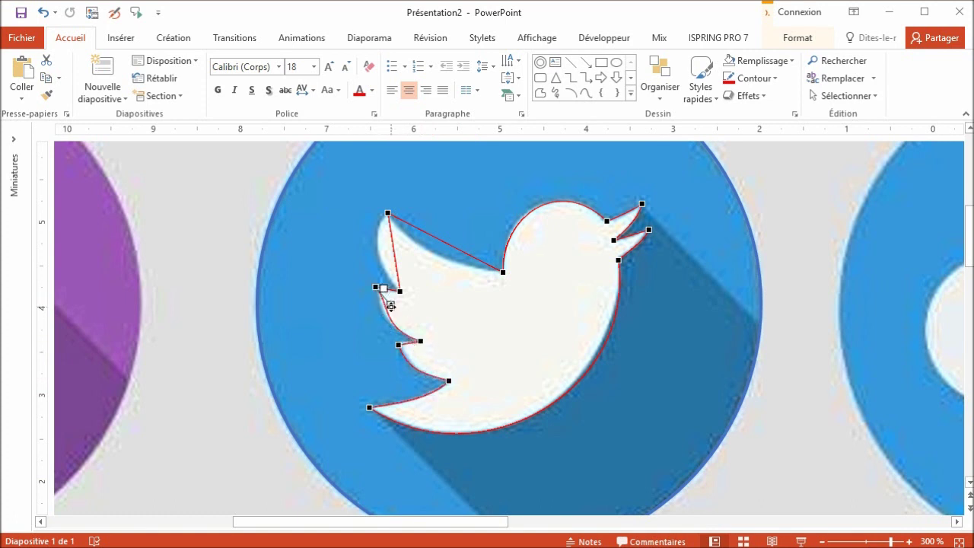
pyautogui.moveTo(383, 310); pyautogui.dragTo(383, 311)
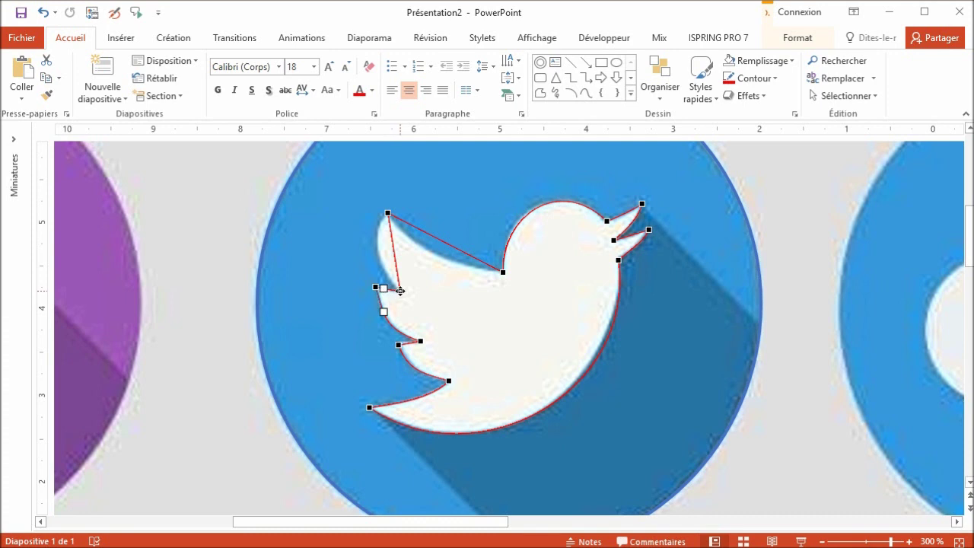
pyautogui.click(400, 291)
pyautogui.moveTo(391, 291); pyautogui.dragTo(368, 254)
pyautogui.click(387, 214)
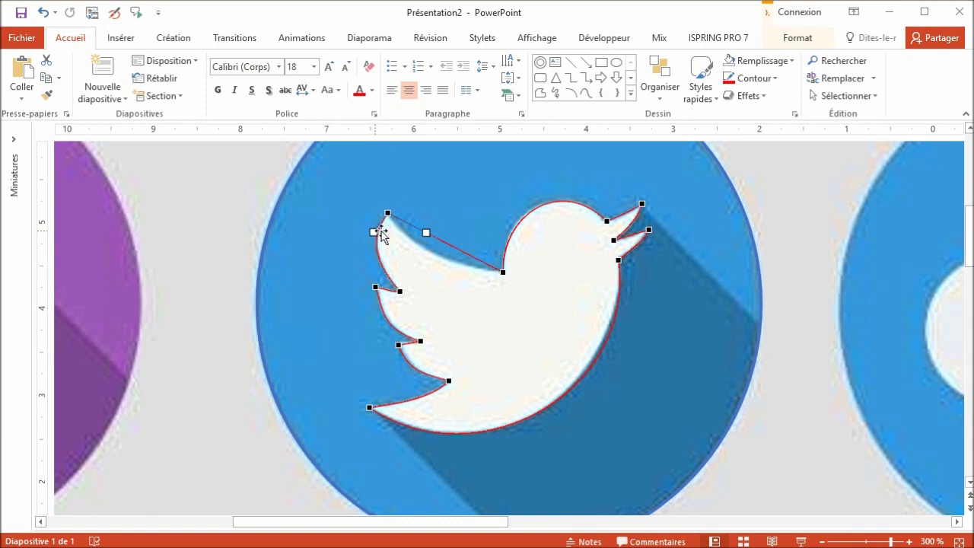
pyautogui.moveTo(426, 232)
pyautogui.mouseDown()
pyautogui.moveTo(414, 255)
pyautogui.moveTo(466, 267)
pyautogui.mouseUp()
pyautogui.click(502, 272)
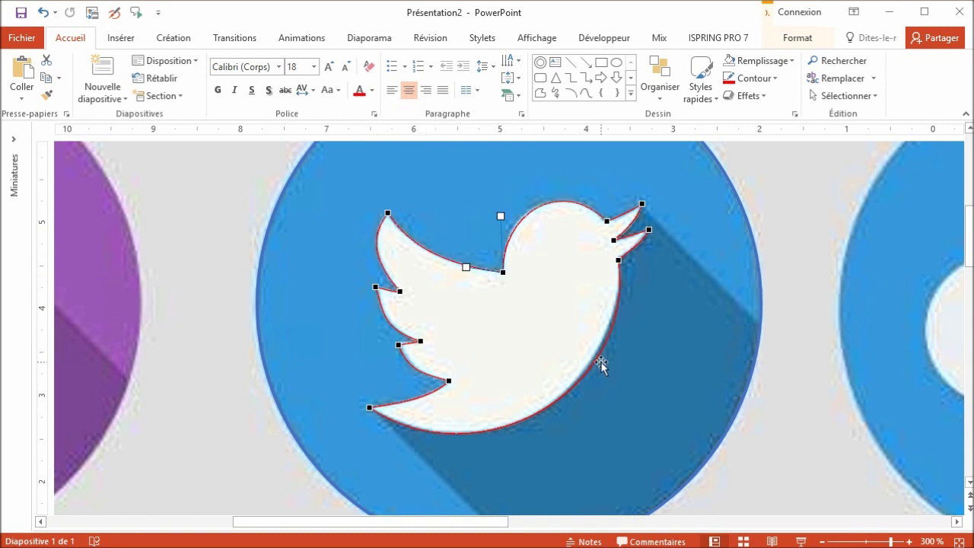
# Zoom out and slightly smooth the bird's head curve via Modifier les points.
pyautogui.keyDown('ctrl'); pyautogui.scroll(-3, 570, 325); pyautogui.keyUp('ctrl')
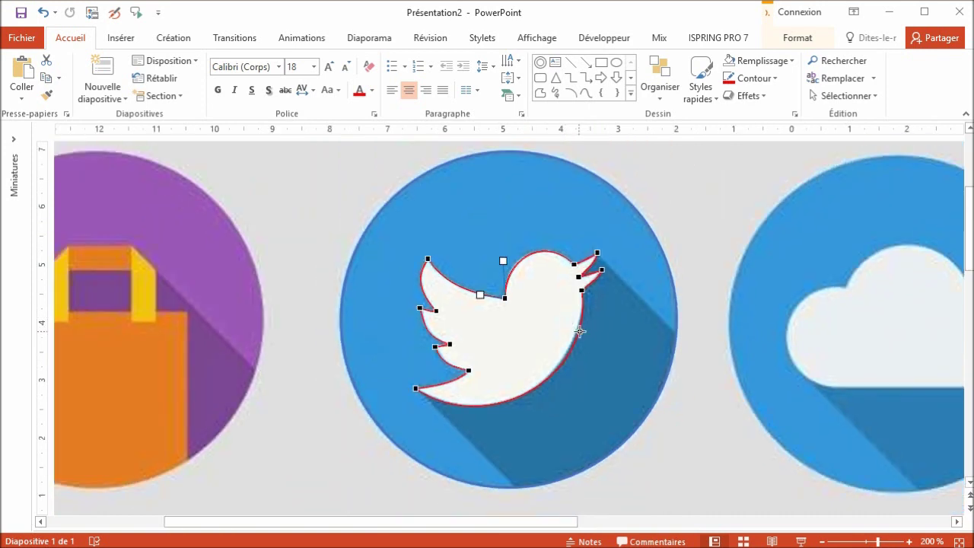
pyautogui.click(706, 232)
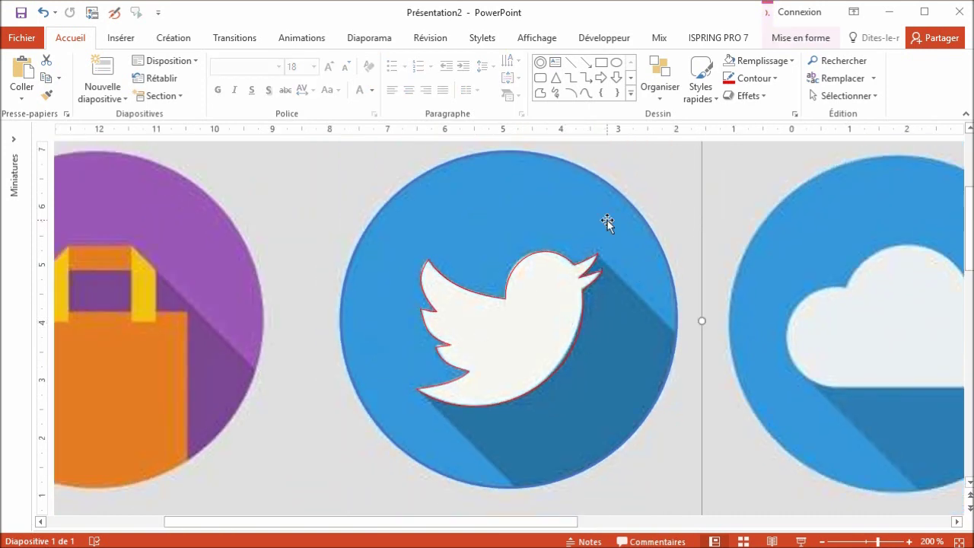
pyautogui.click(510, 279)
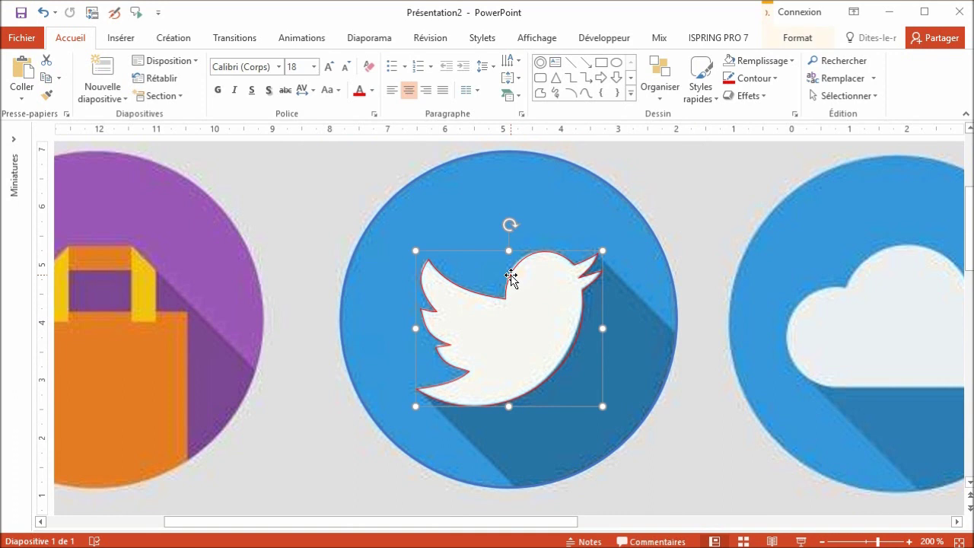
pyautogui.rightClick(509, 275)
pyautogui.click(552, 379)
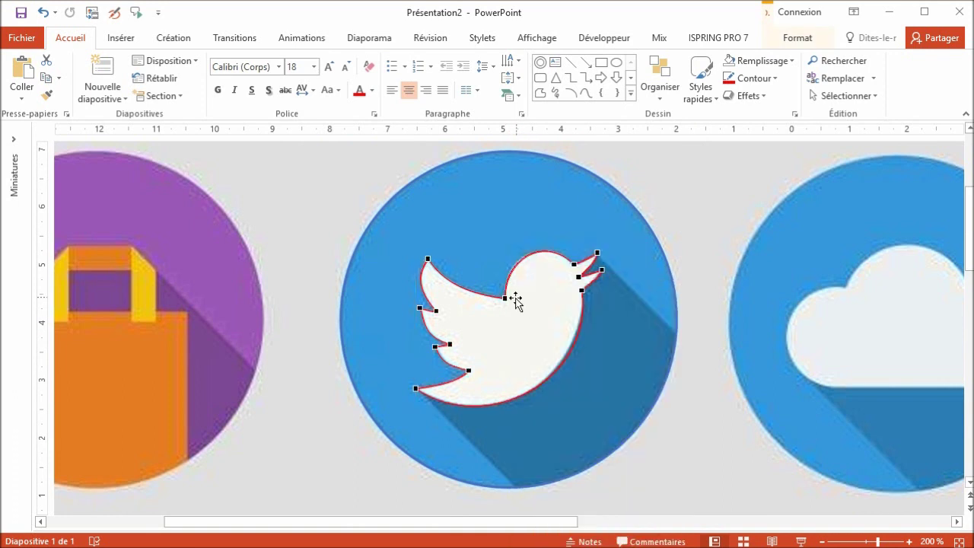
pyautogui.click(506, 296)
pyautogui.moveTo(503, 261); pyautogui.dragTo(502, 258)
# Draw a rectangle beside the Twitter circle.
pyautogui.click(708, 274)
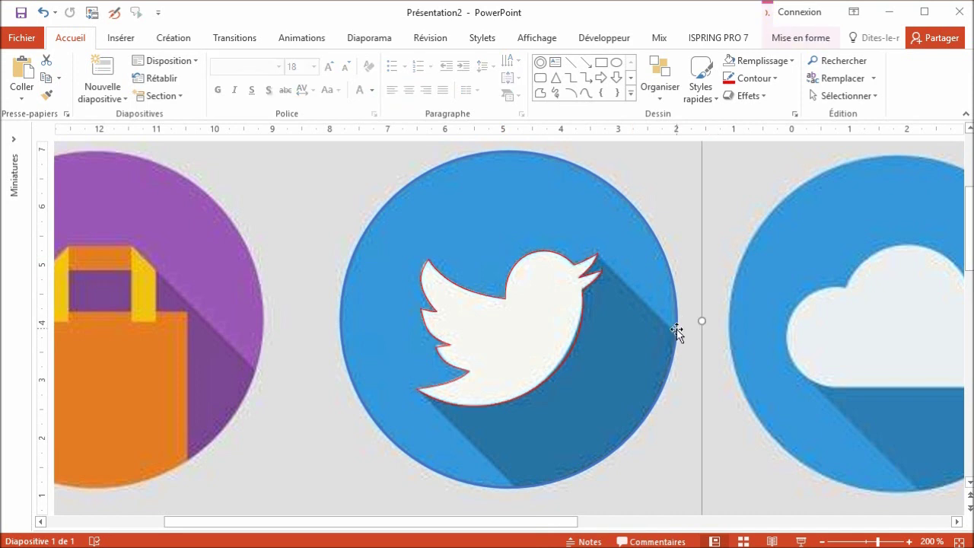
pyautogui.click(601, 62)
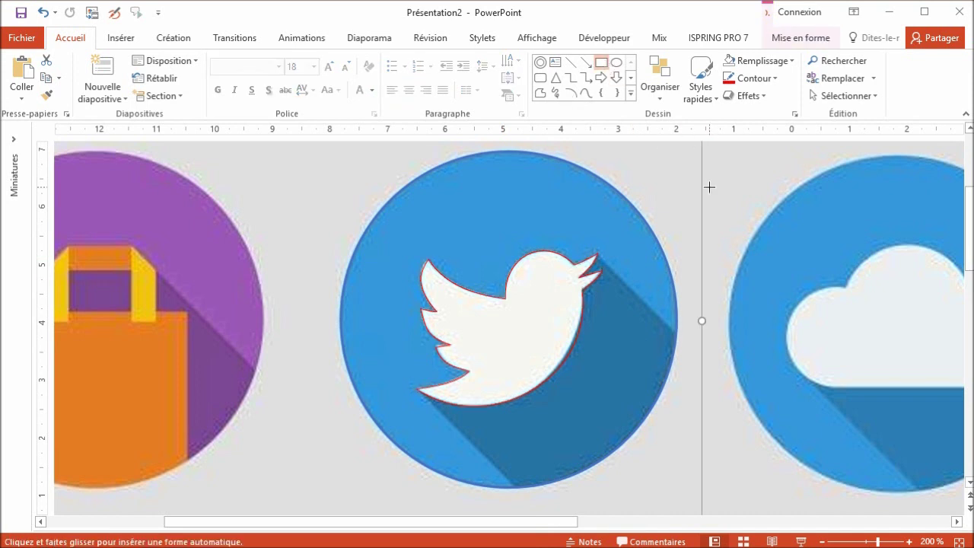
pyautogui.moveTo(676, 190); pyautogui.dragTo(796, 247)
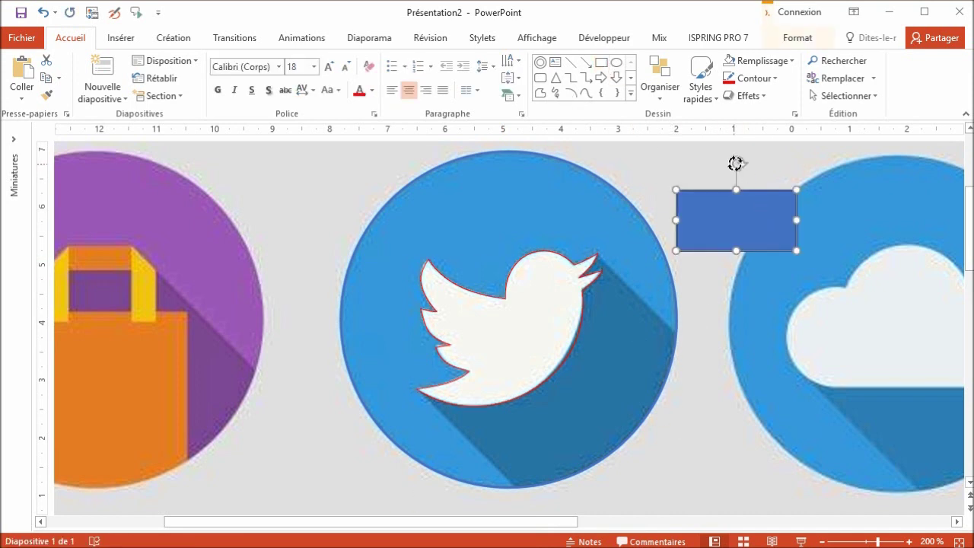
# Rotate the rectangle 45°, move it onto the Twitter circle and enlarge it into a large square.
pyautogui.moveTo(735, 167); pyautogui.dragTo(797, 163)
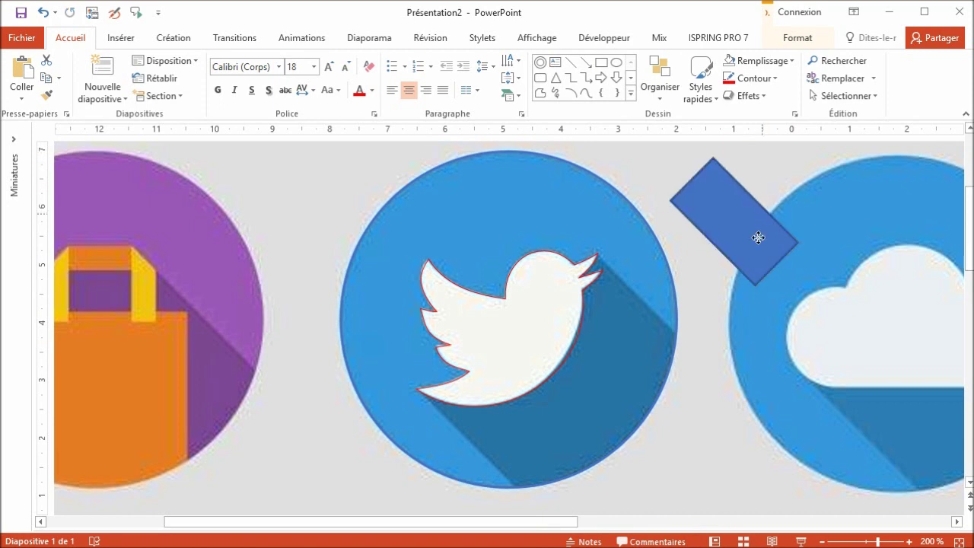
pyautogui.moveTo(758, 235)
pyautogui.mouseDown()
pyautogui.moveTo(638, 306)
pyautogui.moveTo(604, 365)
pyautogui.moveTo(624, 308)
pyautogui.mouseUp()
pyautogui.moveTo(638, 302); pyautogui.dragTo(635, 299)
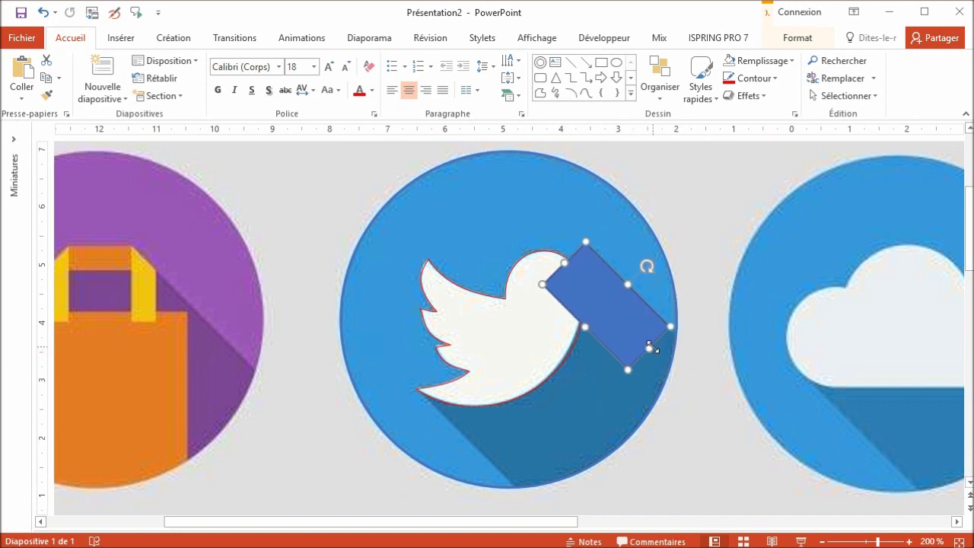
pyautogui.moveTo(651, 347); pyautogui.dragTo(693, 392)
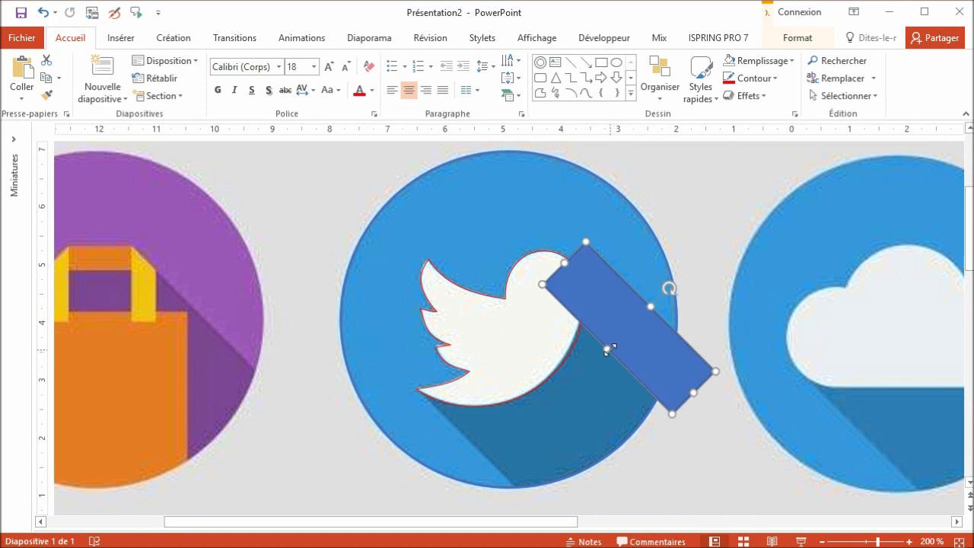
pyautogui.moveTo(606, 350); pyautogui.dragTo(468, 436)
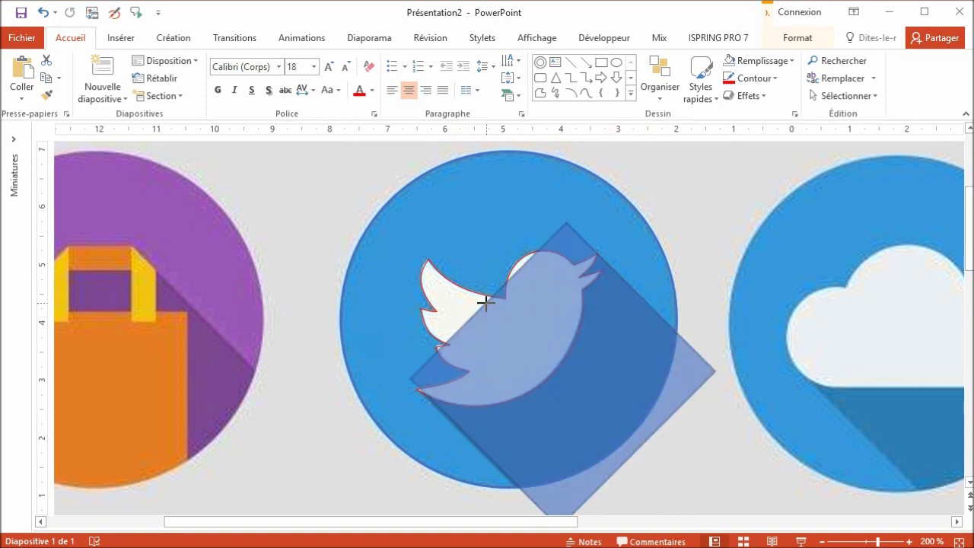
pyautogui.moveTo(504, 316); pyautogui.dragTo(487, 303)
pyautogui.moveTo(486, 454); pyautogui.dragTo(483, 454)
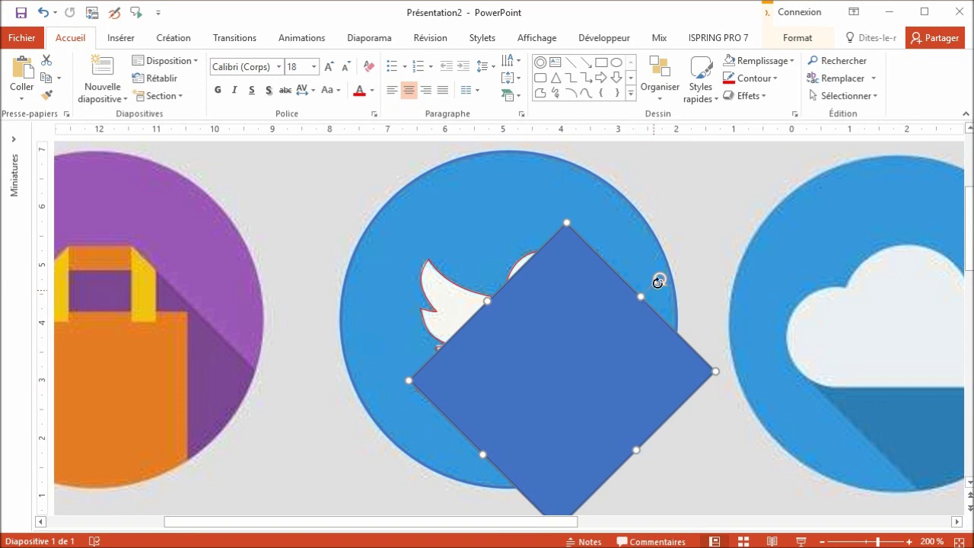
pyautogui.click(659, 251)
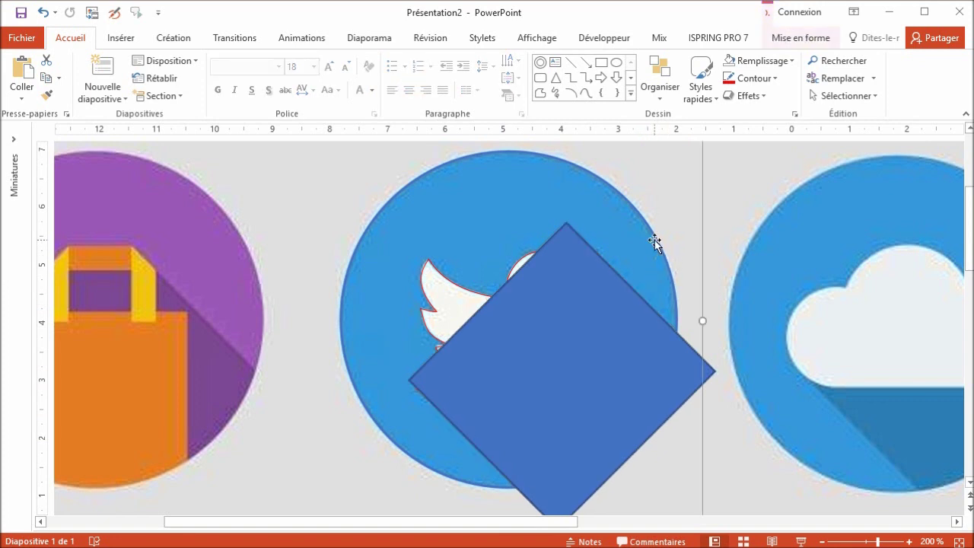
# Intersect the rotated square with a duplicate of the Twitter circle to clip the shadow.
pyautogui.click(654, 241)
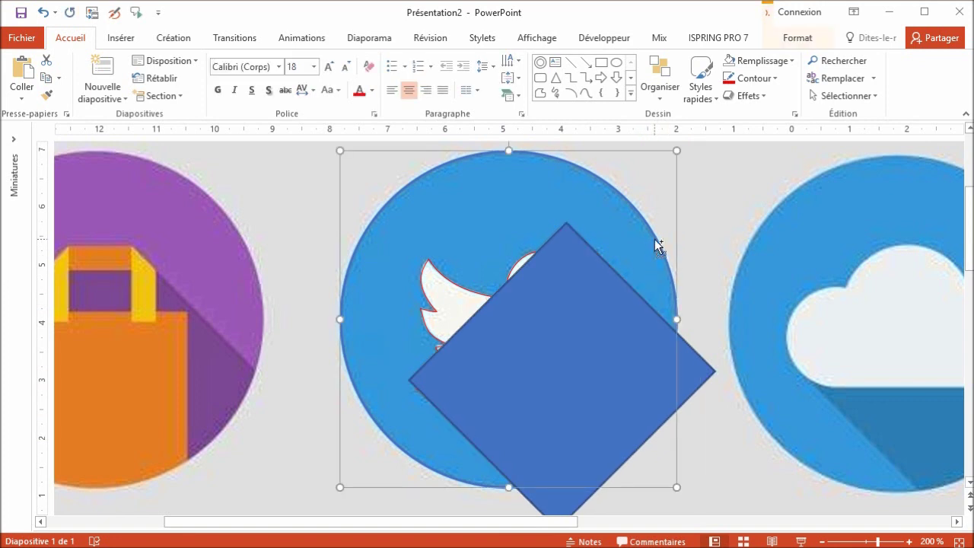
pyautogui.hotkey('ctrl', 'v')
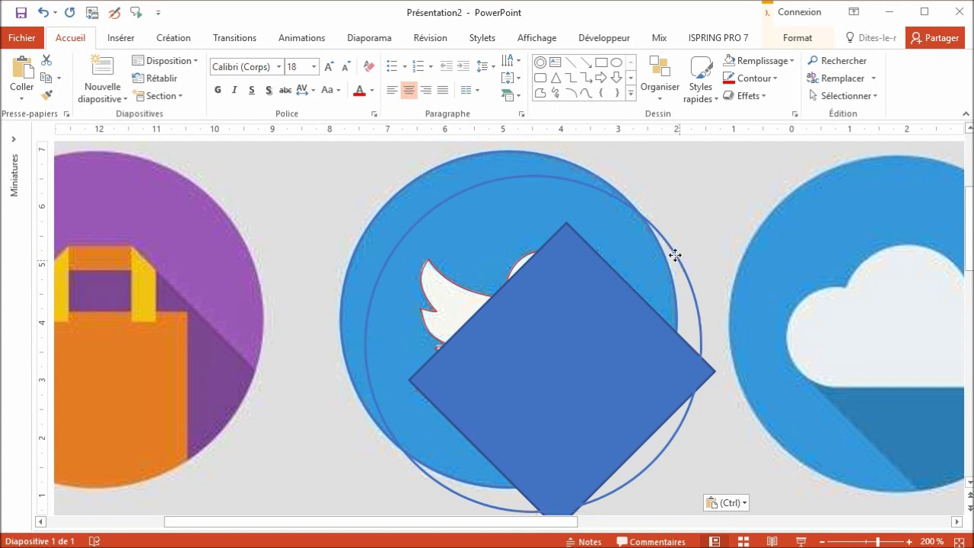
pyautogui.moveTo(678, 263); pyautogui.dragTo(655, 236)
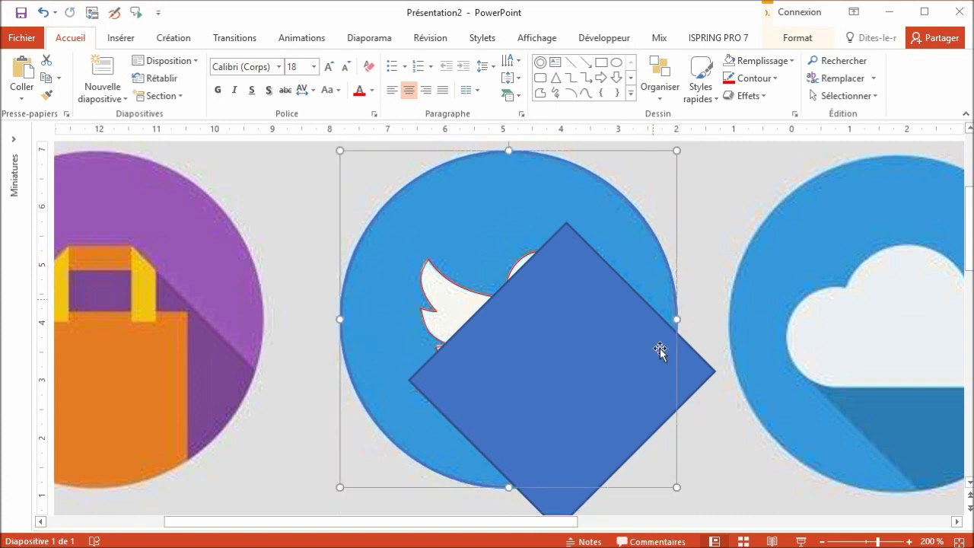
pyautogui.keyDown('shift'); pyautogui.click(695, 367); pyautogui.keyUp('shift')
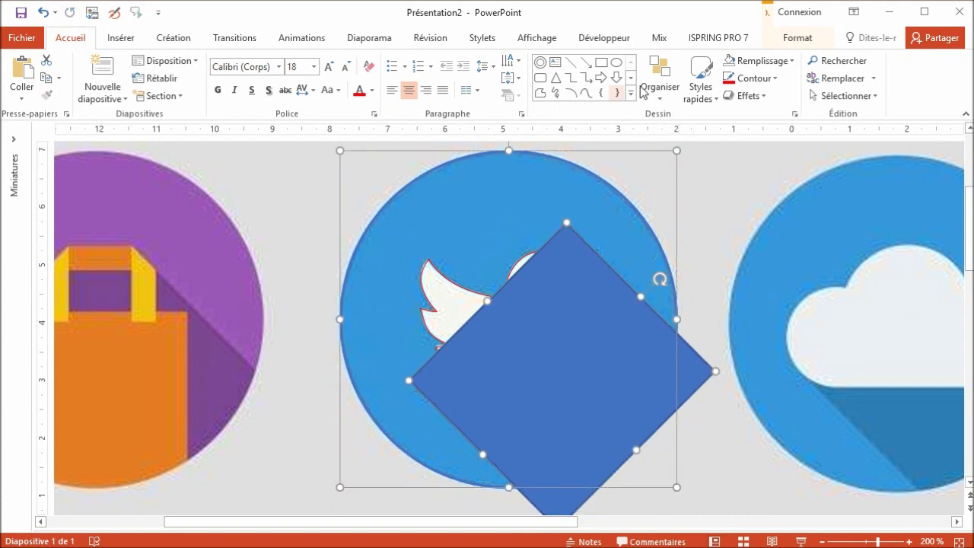
pyautogui.click(797, 38)
pyautogui.click(203, 99)
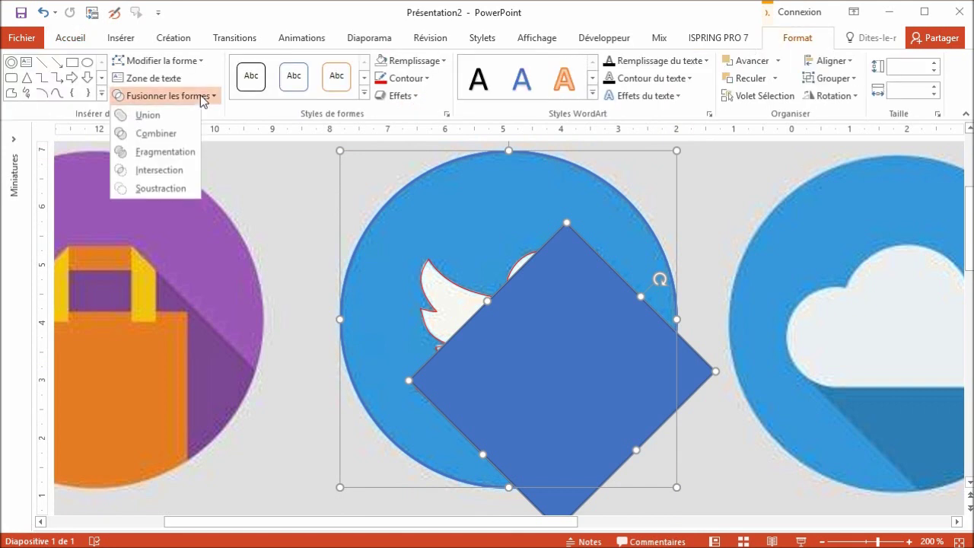
pyautogui.click(177, 169)
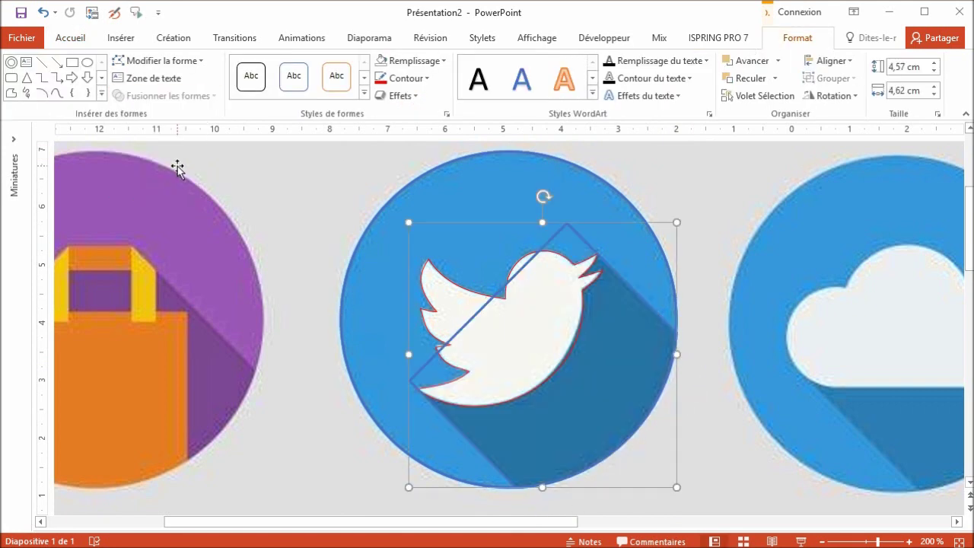
pyautogui.click(18, 92)
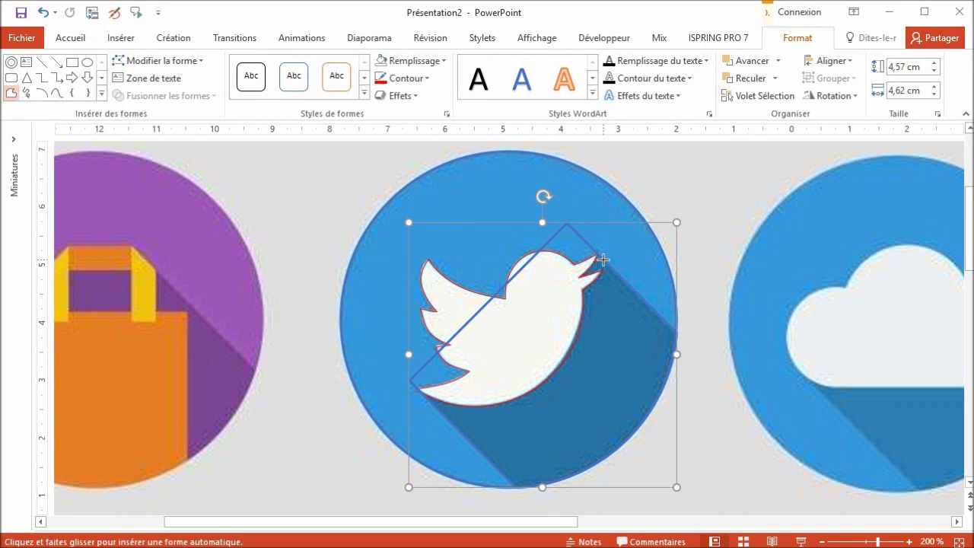
# Cut the shadow's upper-left part away with a freeform cutter using Soustraction.
pyautogui.keyDown('ctrl'); pyautogui.scroll(5, 603, 260); pyautogui.keyUp('ctrl')
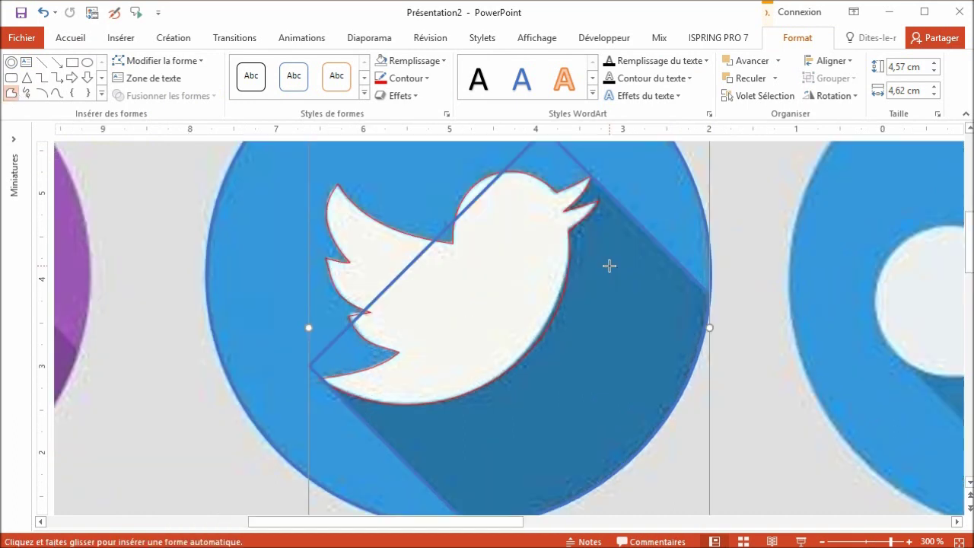
pyautogui.click(602, 165)
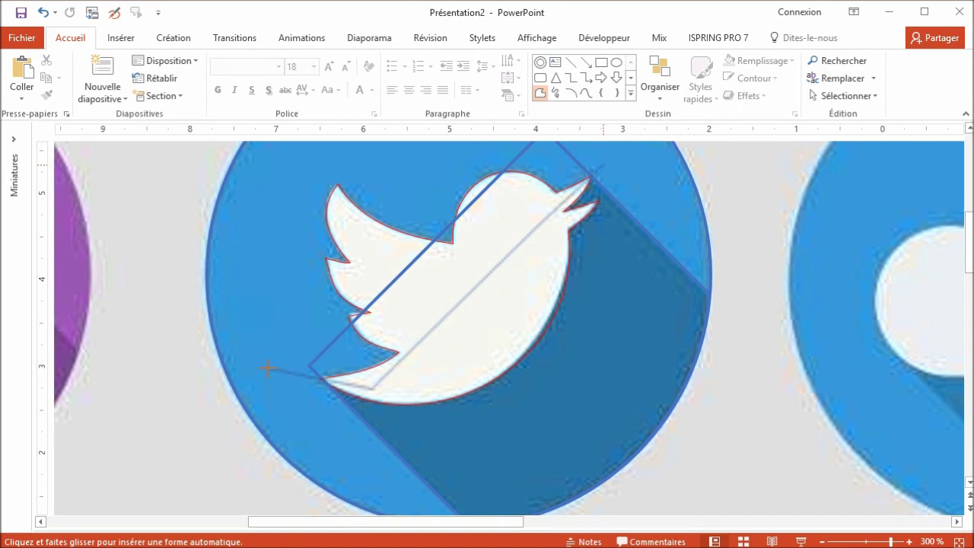
pyautogui.click(267, 368)
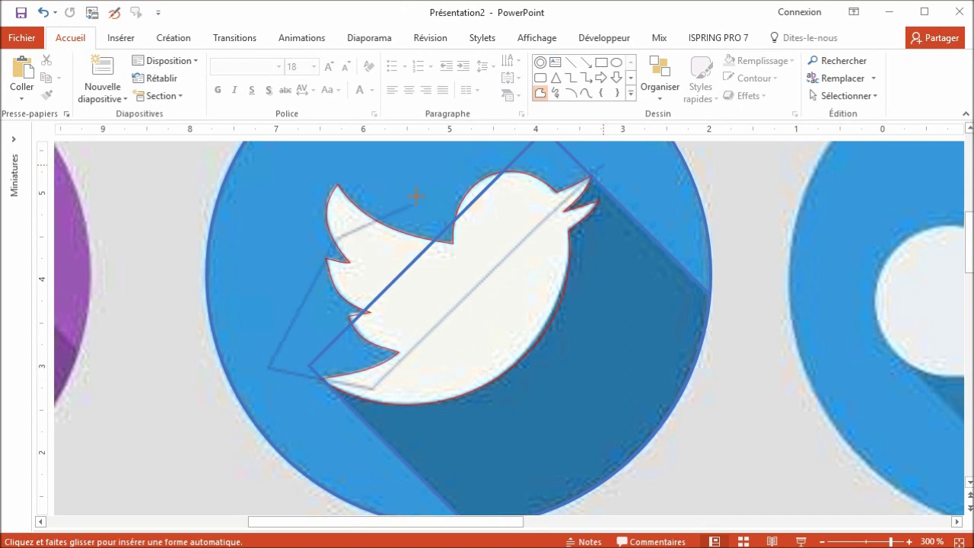
pyautogui.doubleClick(402, 158)
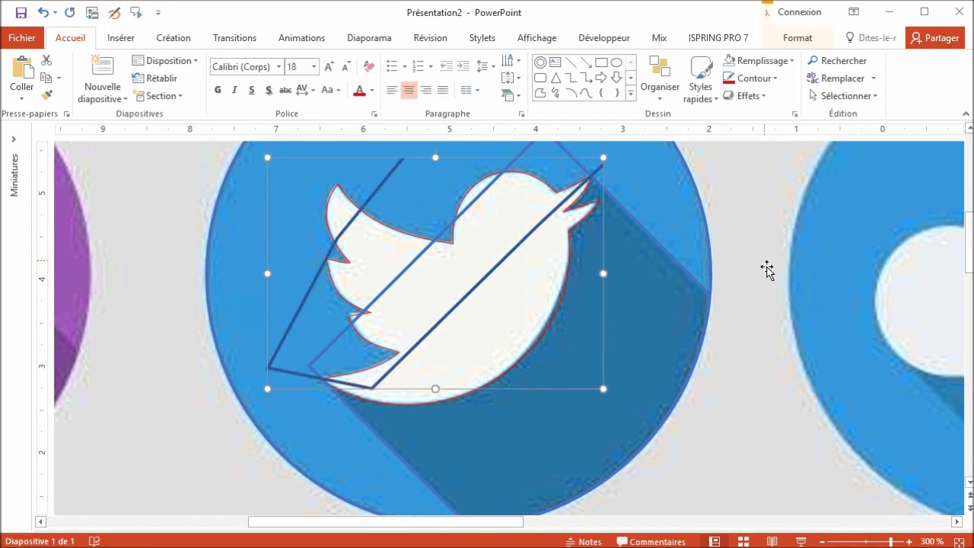
pyautogui.click(660, 246)
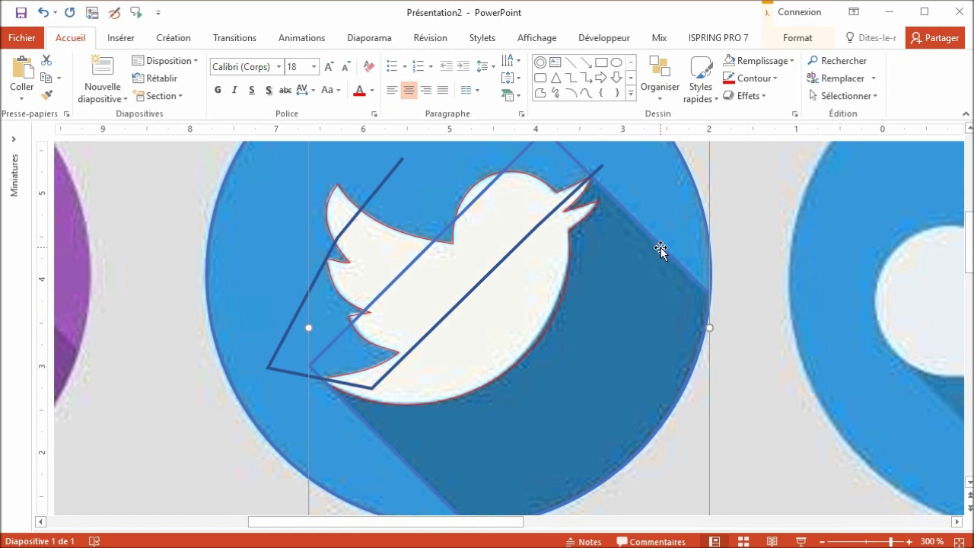
pyautogui.keyDown('shift'); pyautogui.click(283, 332); pyautogui.keyUp('shift')
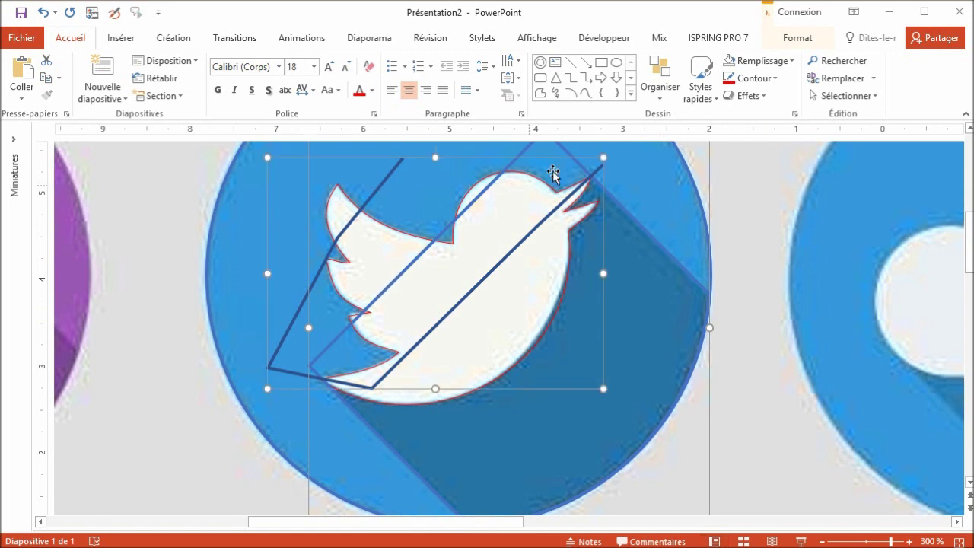
pyautogui.keyDown('ctrl'); pyautogui.scroll(-3, 576, 220); pyautogui.keyUp('ctrl')
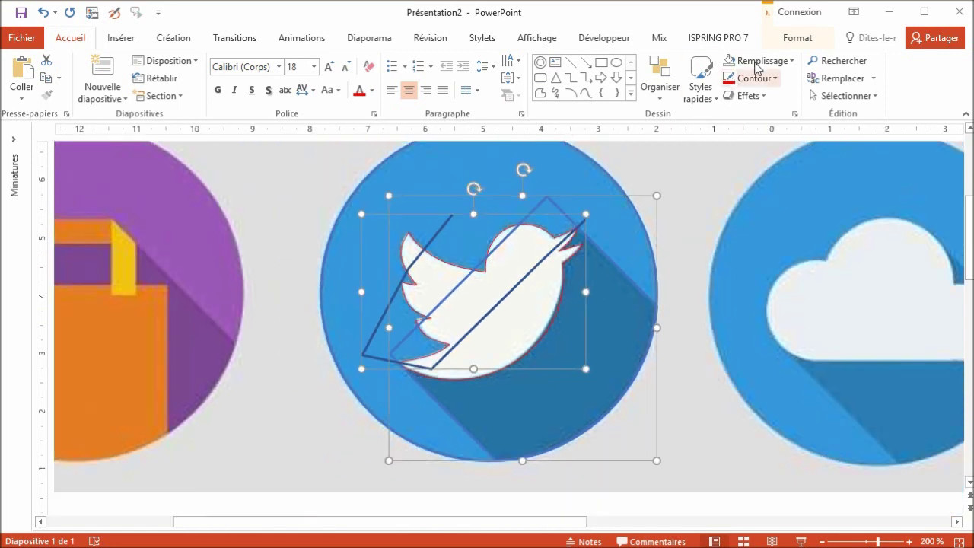
pyautogui.click(797, 38)
pyautogui.click(190, 96)
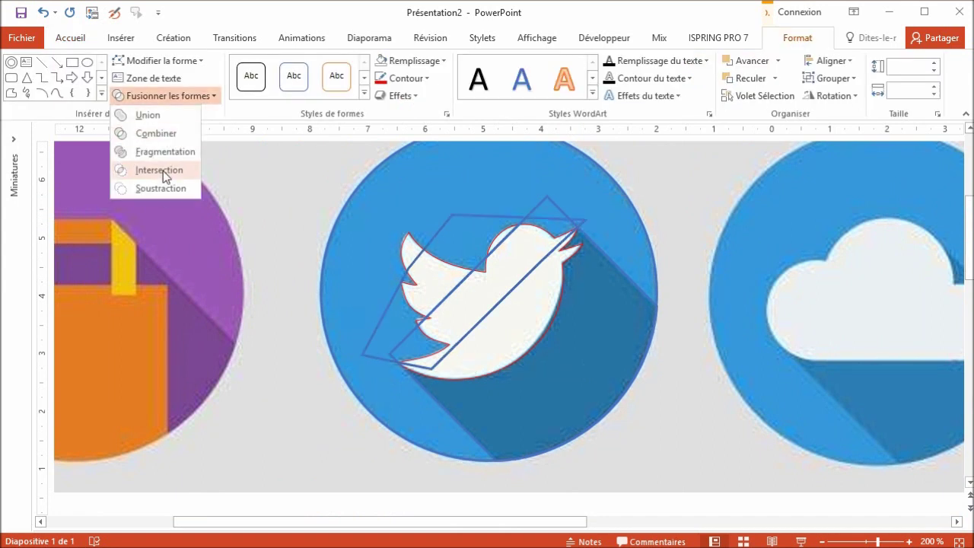
pyautogui.click(163, 191)
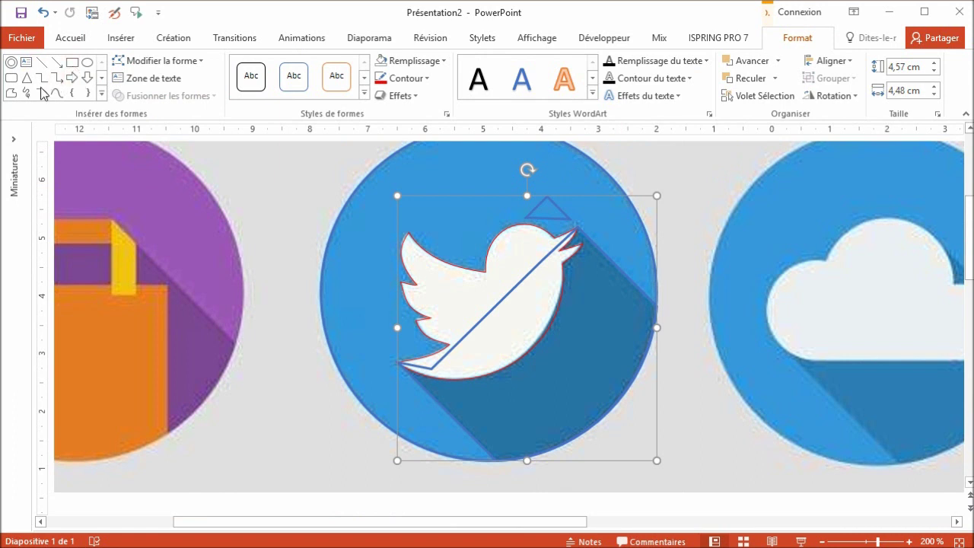
# Draw a small triangular cutter above the bird's head and select it with the shadow.
pyautogui.click(13, 94)
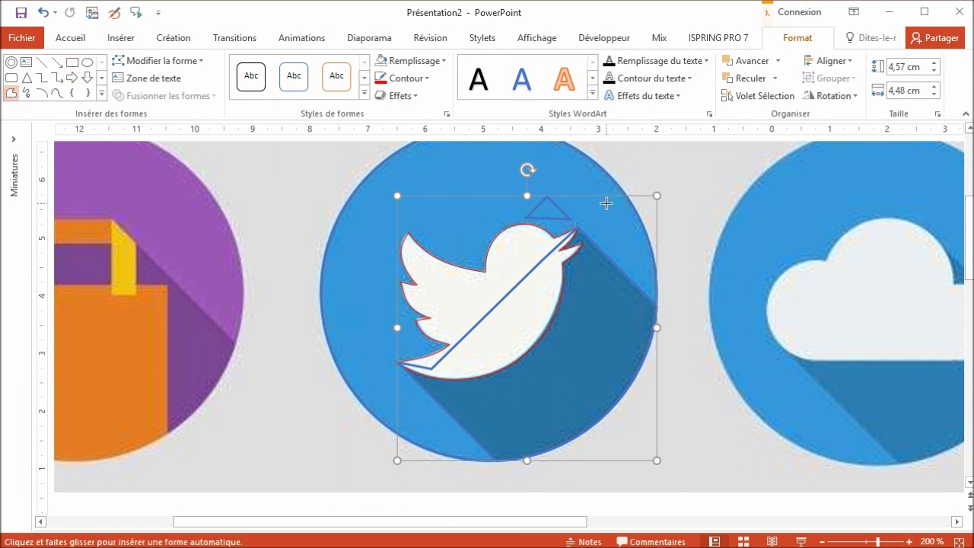
pyautogui.click(583, 212)
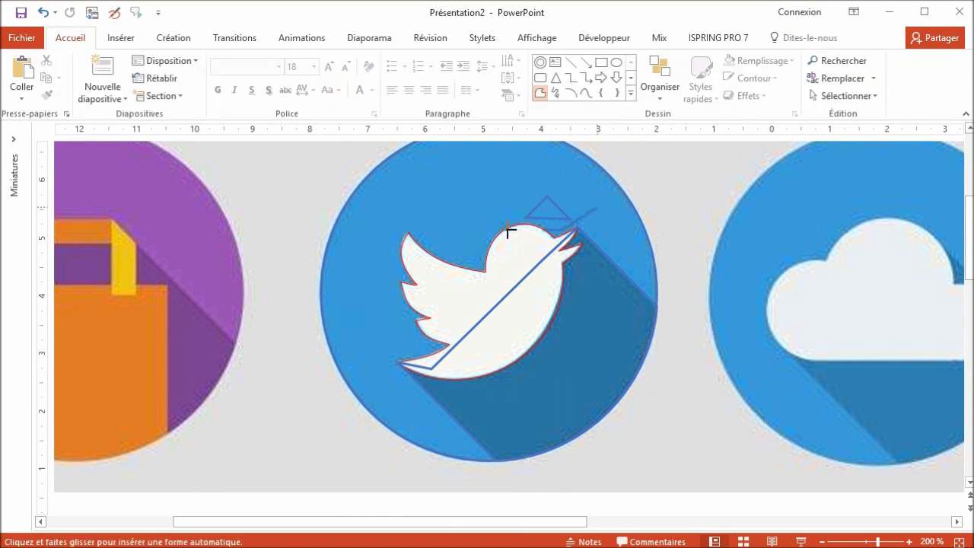
pyautogui.click(478, 222)
pyautogui.doubleClick(577, 183)
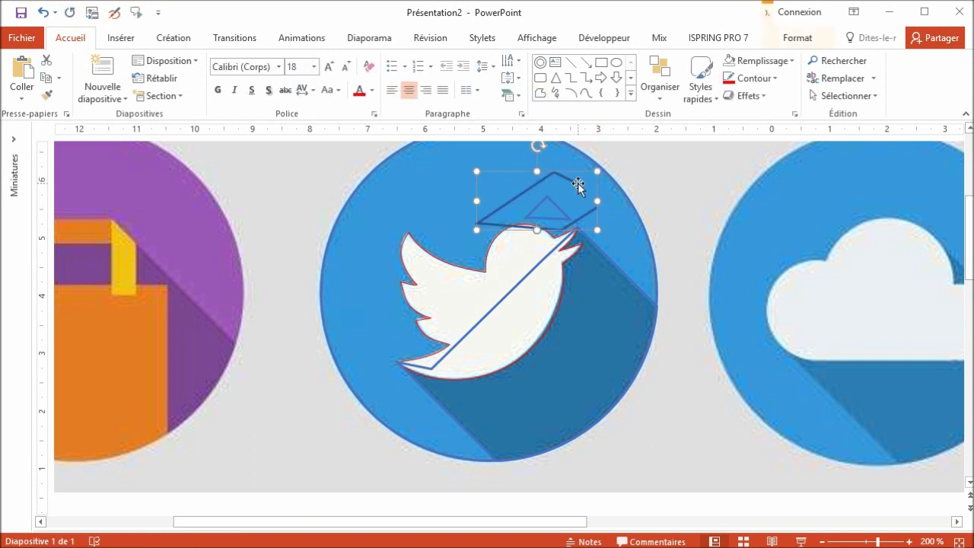
pyautogui.click(614, 266)
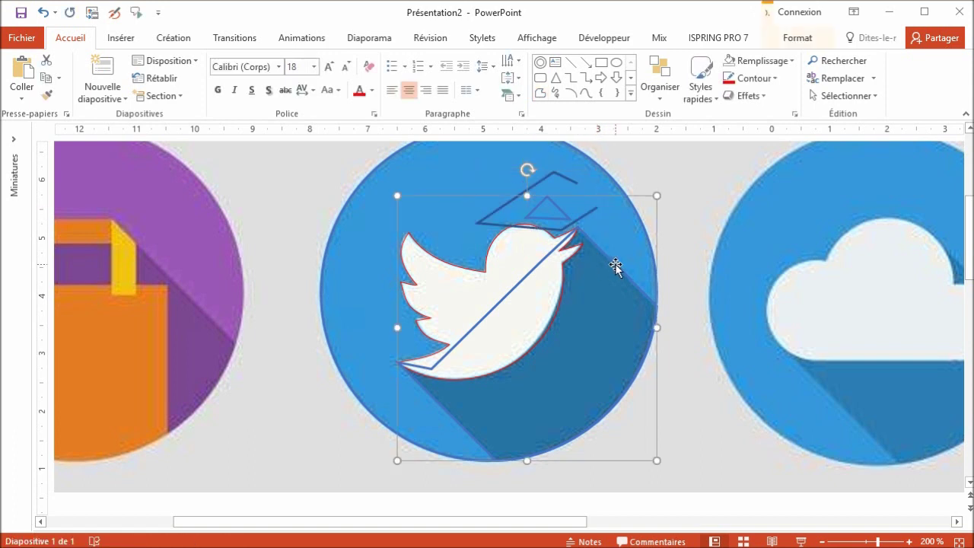
pyautogui.keyDown('shift'); pyautogui.click(515, 229); pyautogui.keyUp('shift')
pyautogui.click(797, 37)
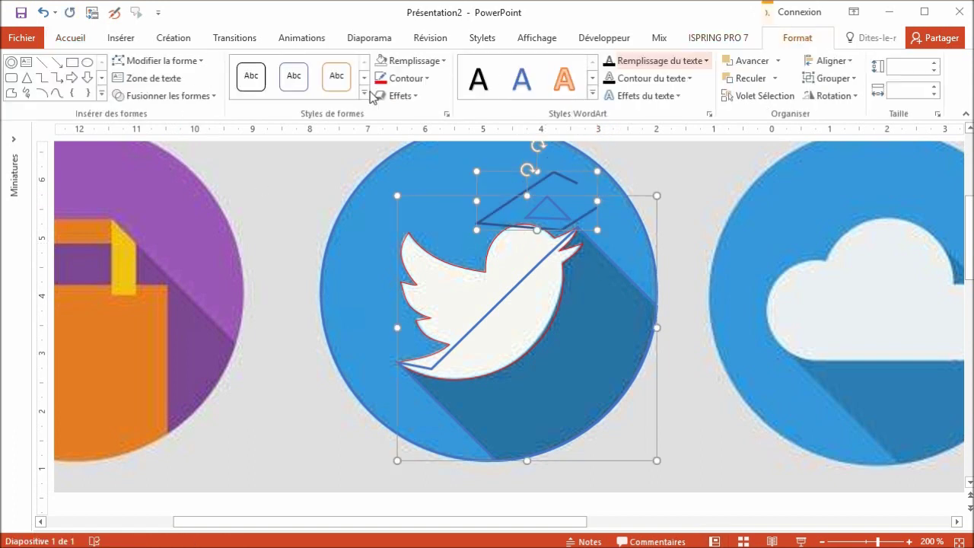
pyautogui.click(163, 95)
# Subtract the small cutter, then give the shadow the sampled dark blue fill and no outline.
pyautogui.click(180, 190)
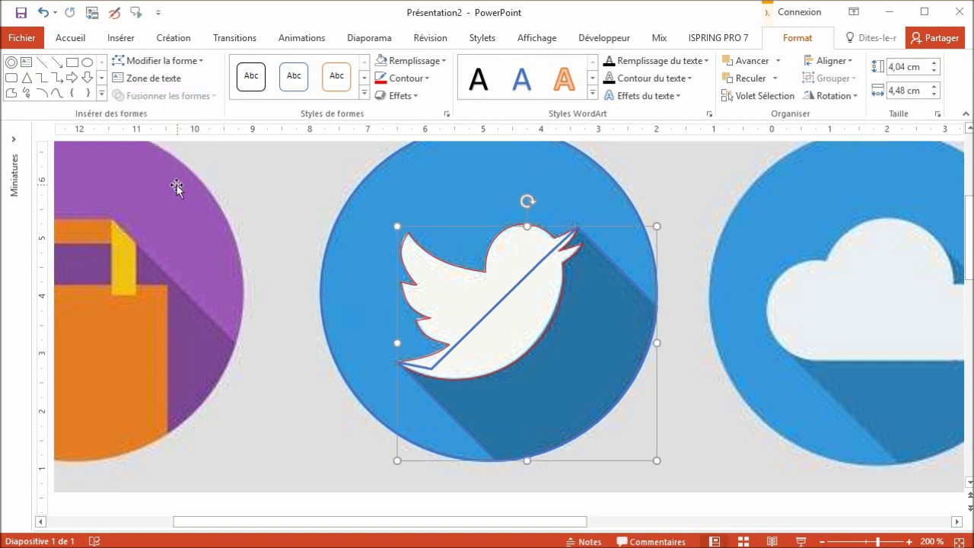
pyautogui.click(410, 61)
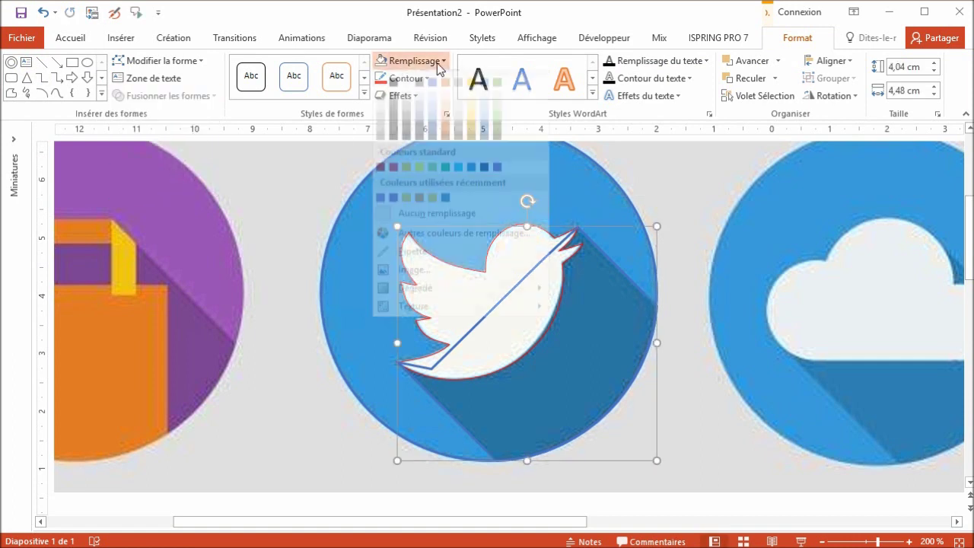
pyautogui.click(412, 264)
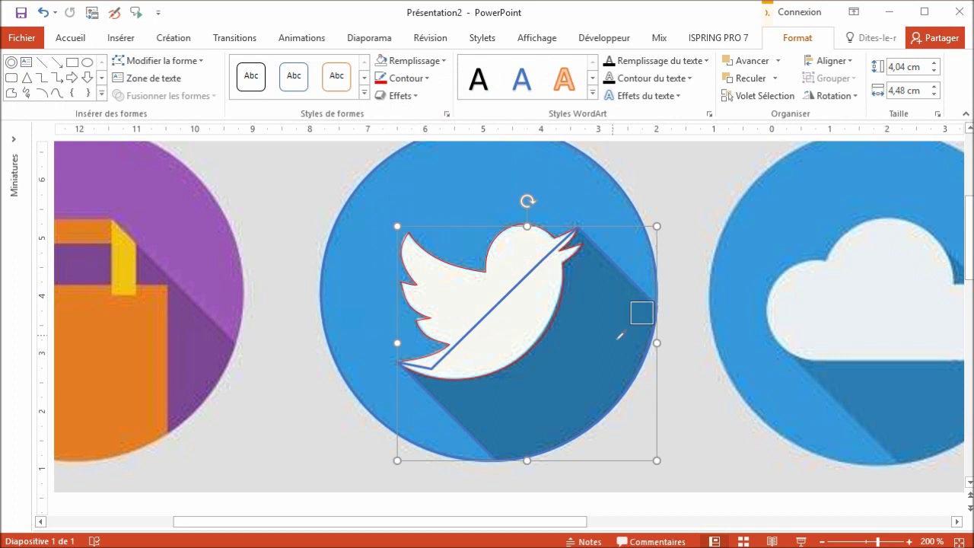
pyautogui.click(606, 331)
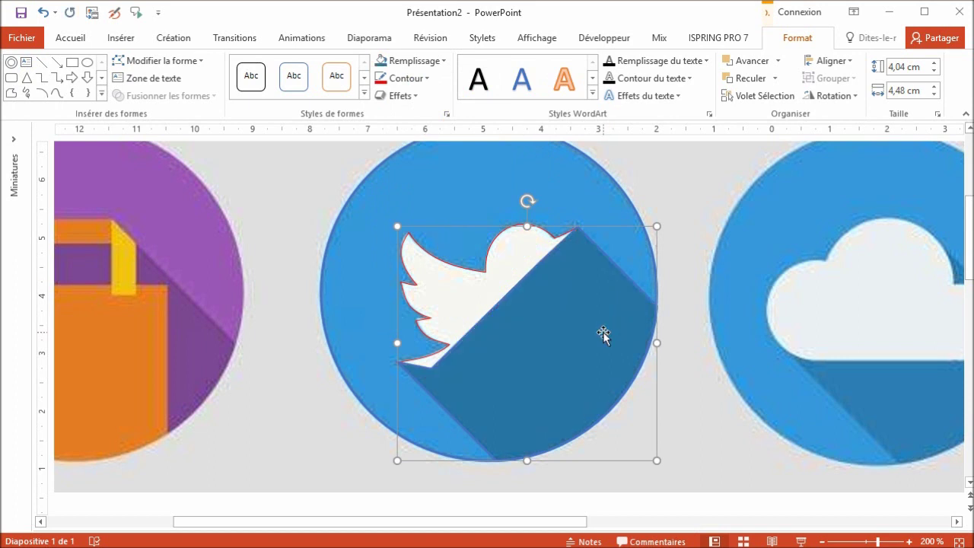
pyautogui.click(406, 77)
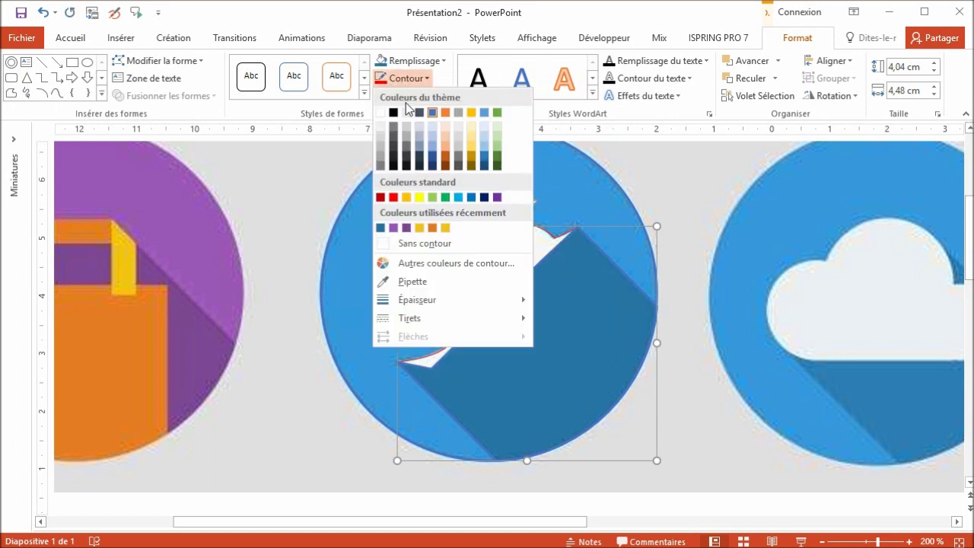
pyautogui.click(423, 242)
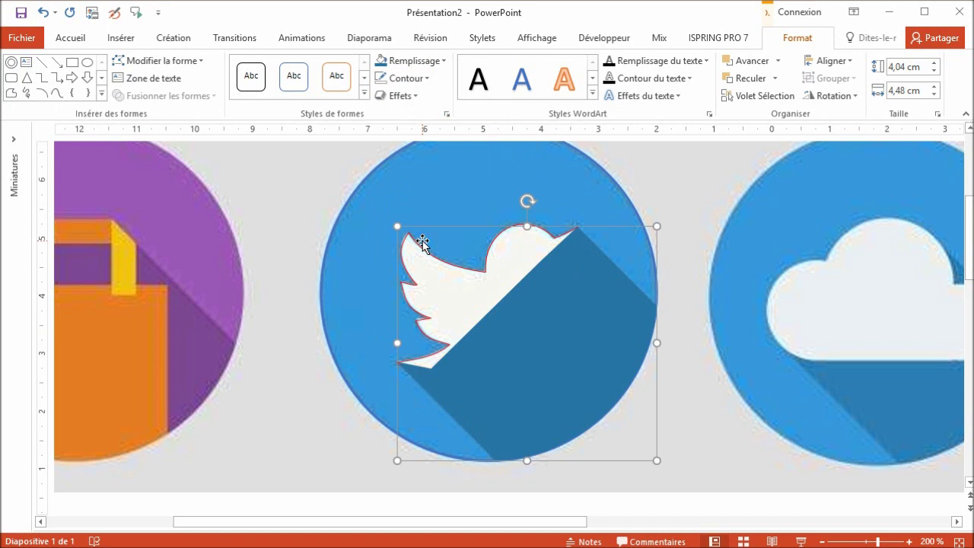
# Fill the bird with the sampled off-white colour and bring it in front of the shadow.
pyautogui.click(489, 249)
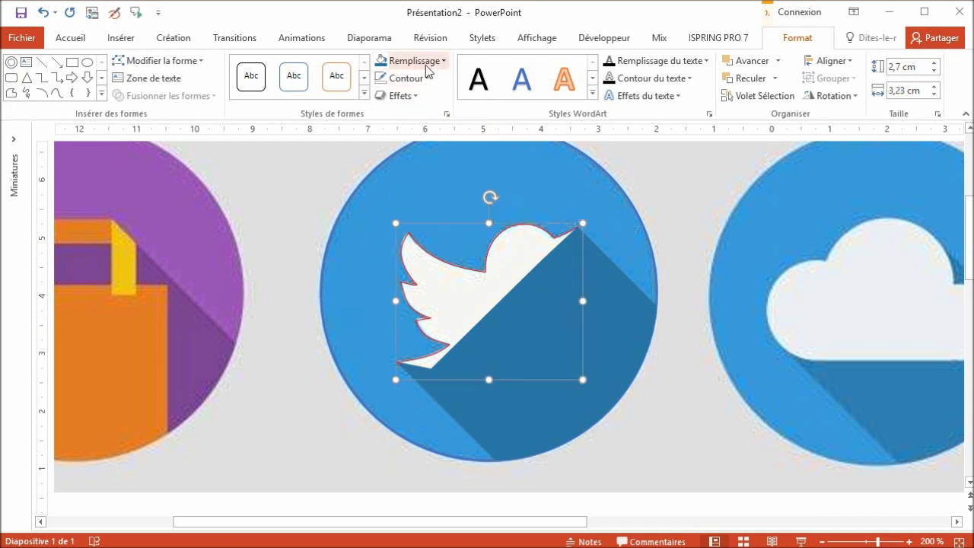
pyautogui.click(415, 60)
pyautogui.click(413, 264)
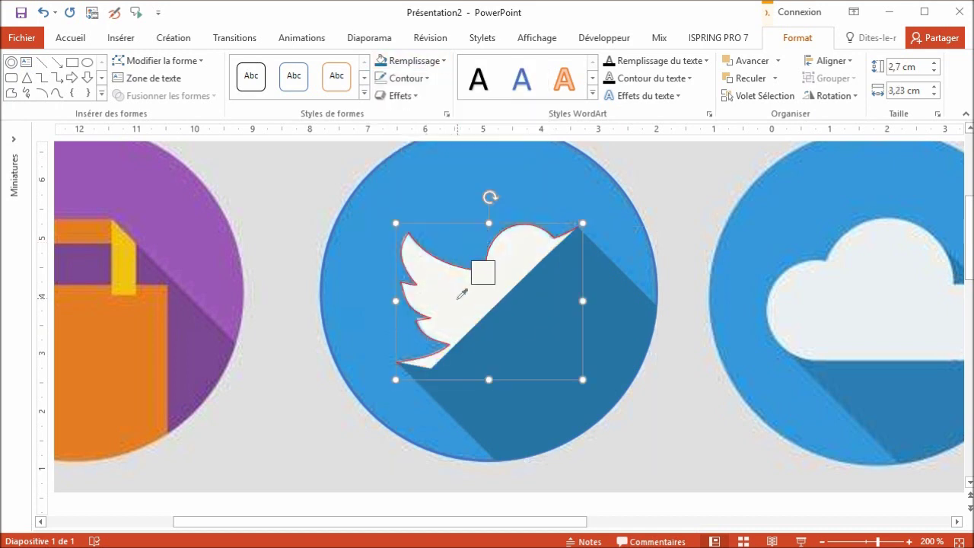
pyautogui.click(457, 301)
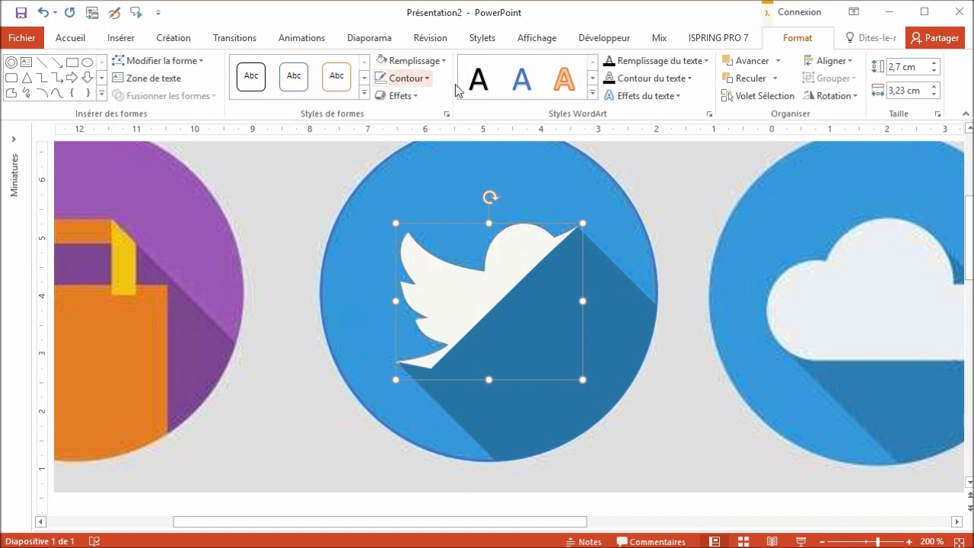
pyautogui.click(732, 67)
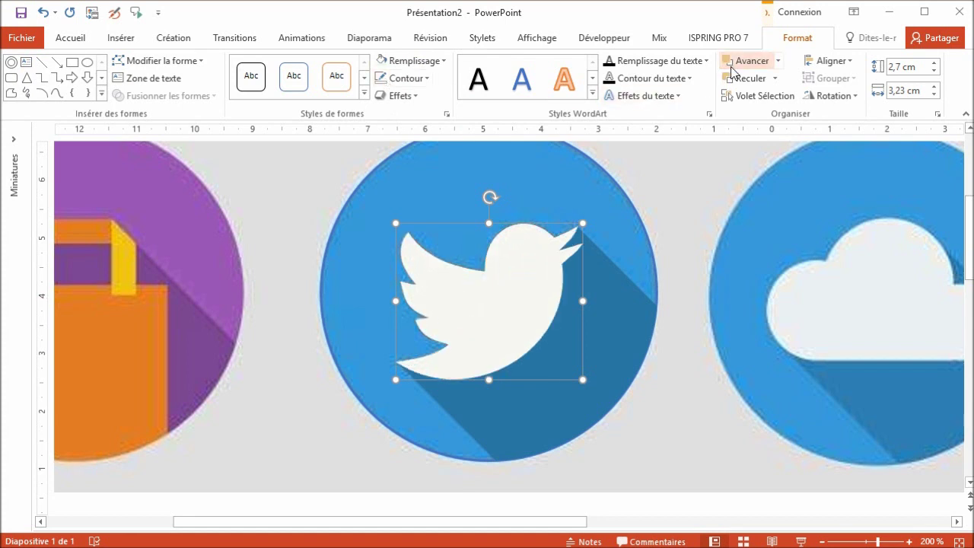
# Reapply the blue circle's fill colour using the eyedropper.
pyautogui.click(631, 201)
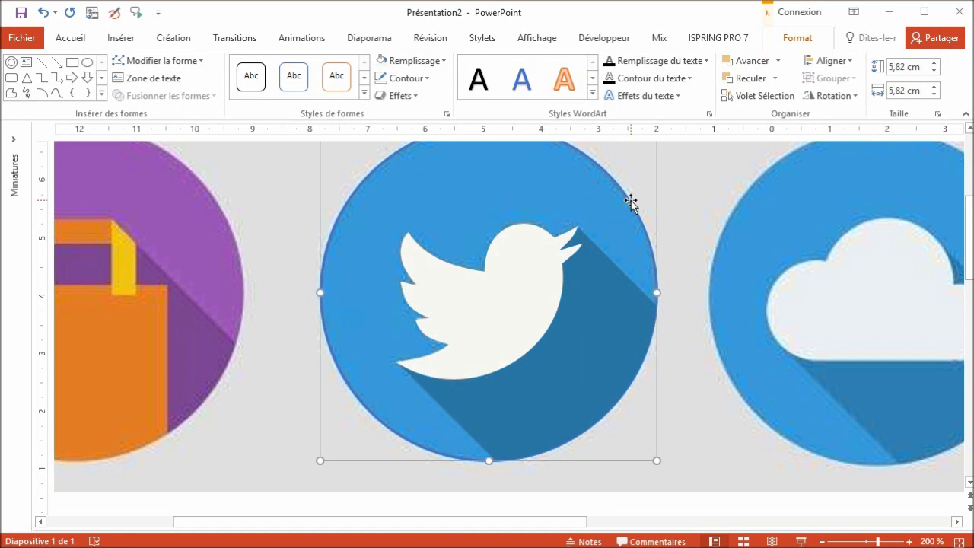
pyautogui.click(411, 60)
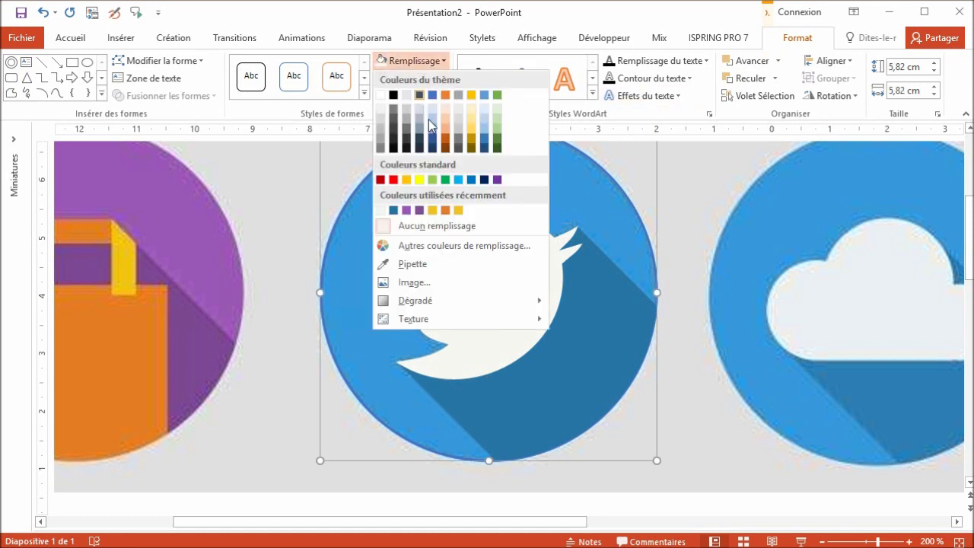
pyautogui.click(429, 258)
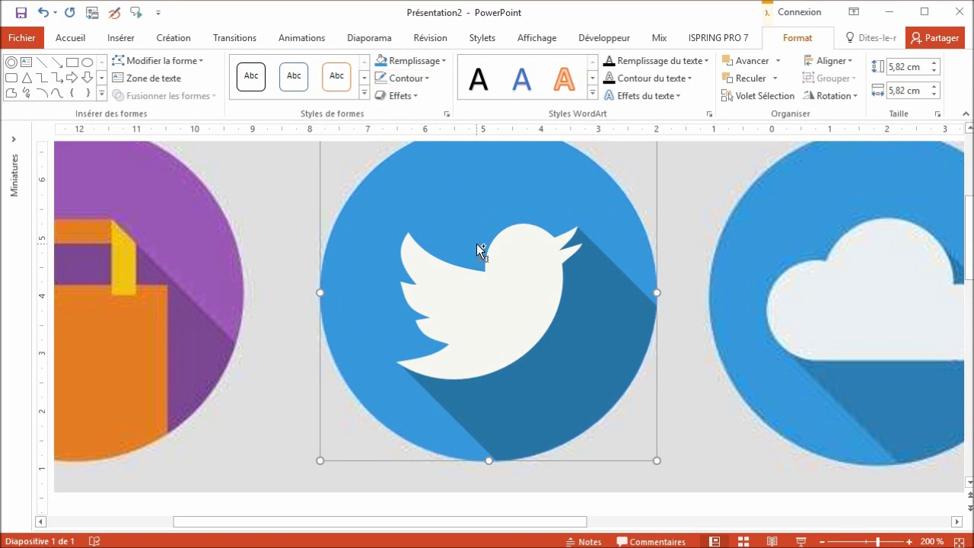
pyautogui.scroll(-3, 479, 253)
# Group the circle and bird into one Twitter icon and move it below the reference row.
pyautogui.moveTo(373, 192); pyautogui.dragTo(646, 468)
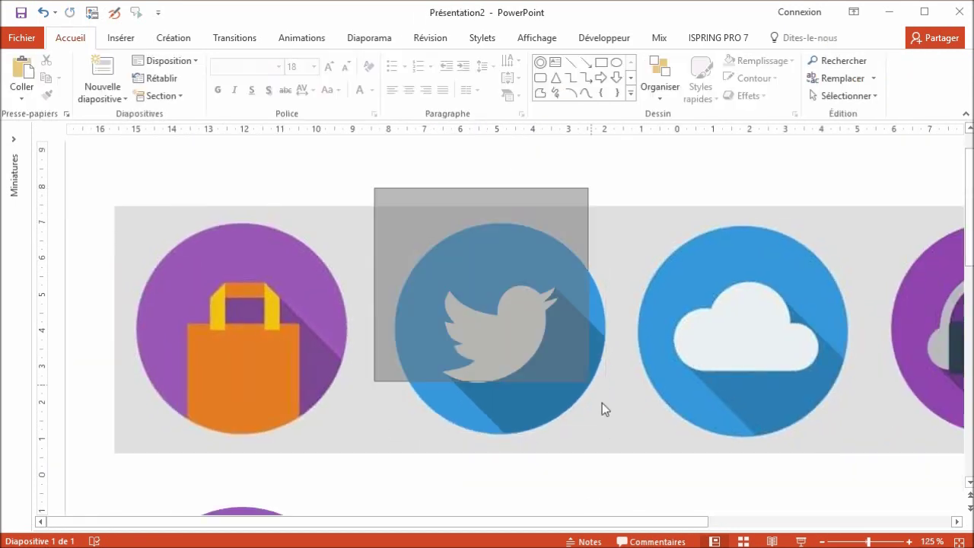
pyautogui.click(797, 37)
pyautogui.click(829, 77)
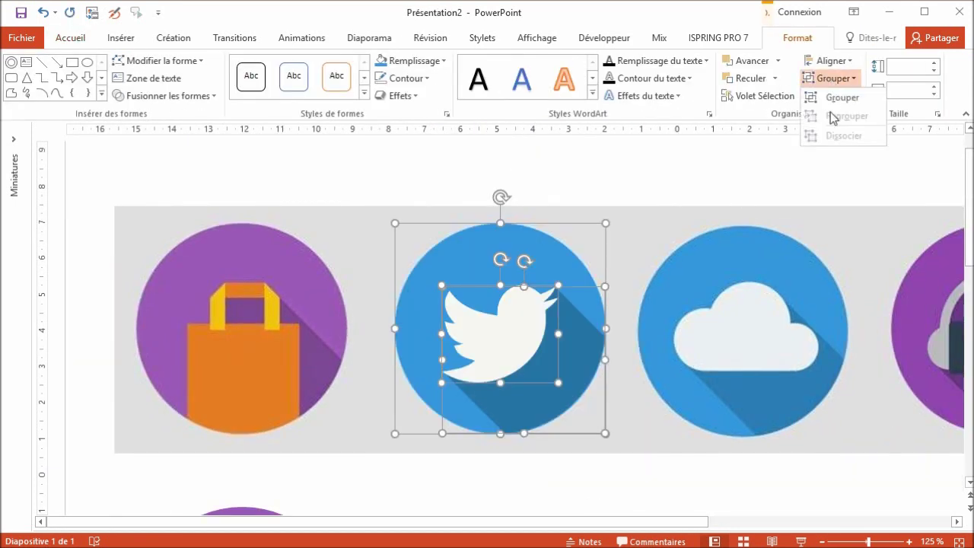
pyautogui.click(831, 97)
pyautogui.scroll(-5, 608, 232)
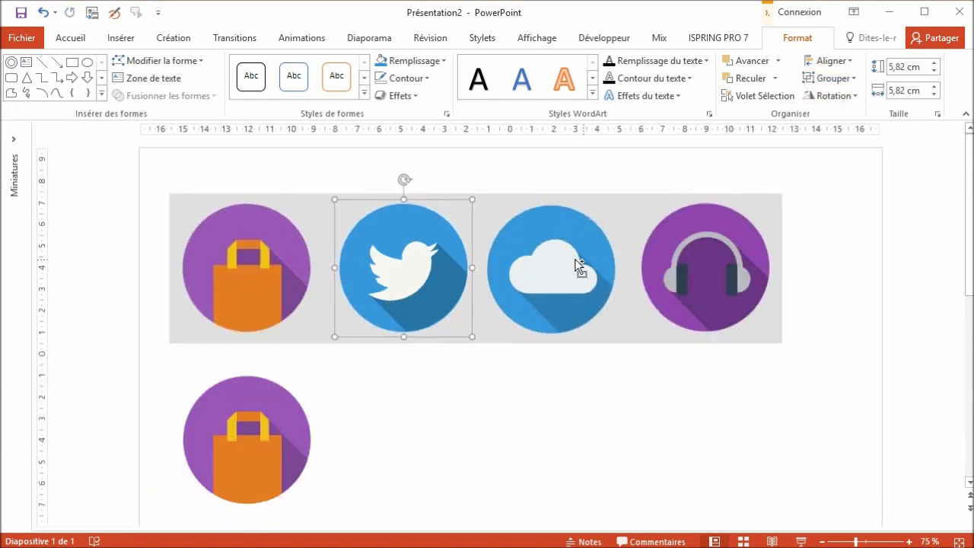
pyautogui.moveTo(418, 271); pyautogui.dragTo(406, 428)
# Paste a copy of the Twitter icon's blue circle and place it to the icon's right.
pyautogui.click(532, 441)
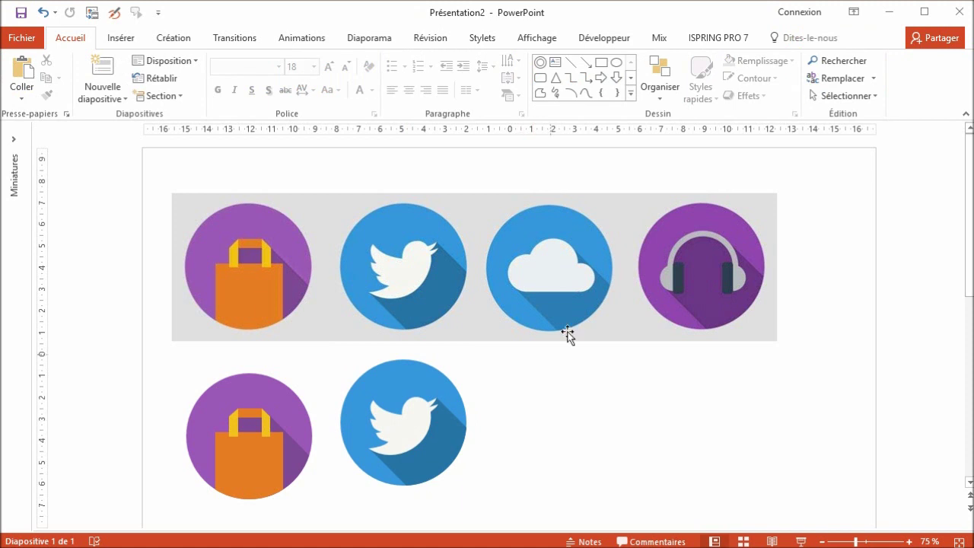
pyautogui.click(431, 389)
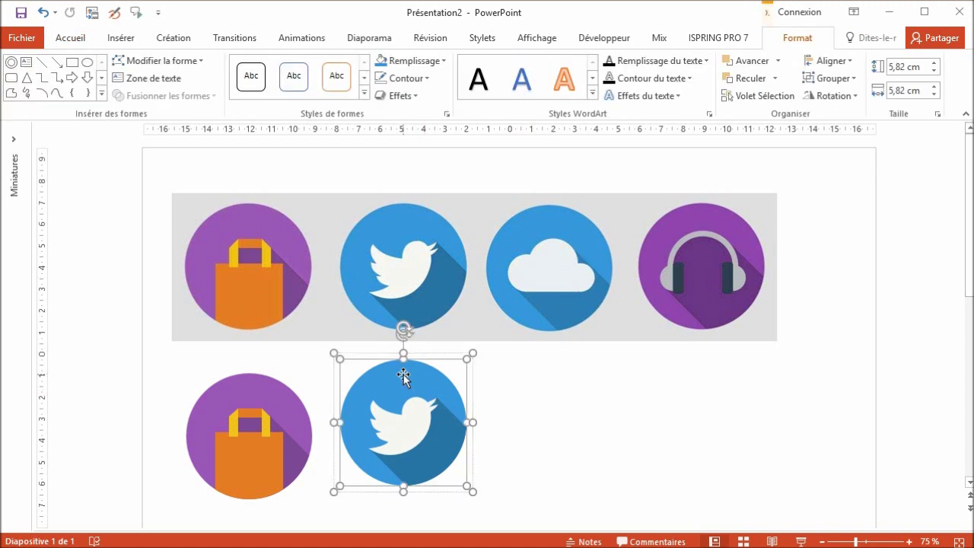
pyautogui.click(571, 400)
pyautogui.hotkey('ctrl', 'v')
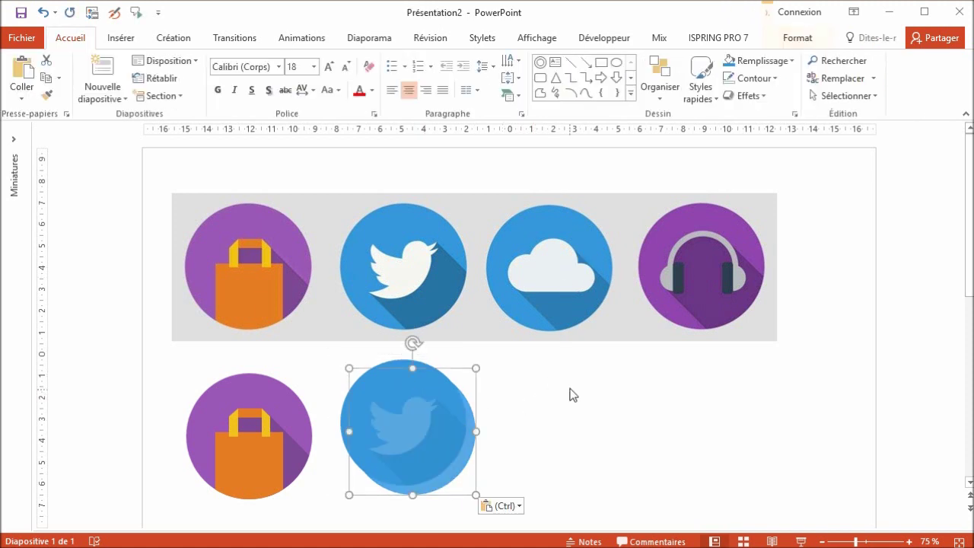
pyautogui.moveTo(421, 414); pyautogui.dragTo(558, 396)
# Scroll up to the reference row and select the cloud icon.
pyautogui.keyDown('ctrl'); pyautogui.scroll(5, 584, 280); pyautogui.keyUp('ctrl')
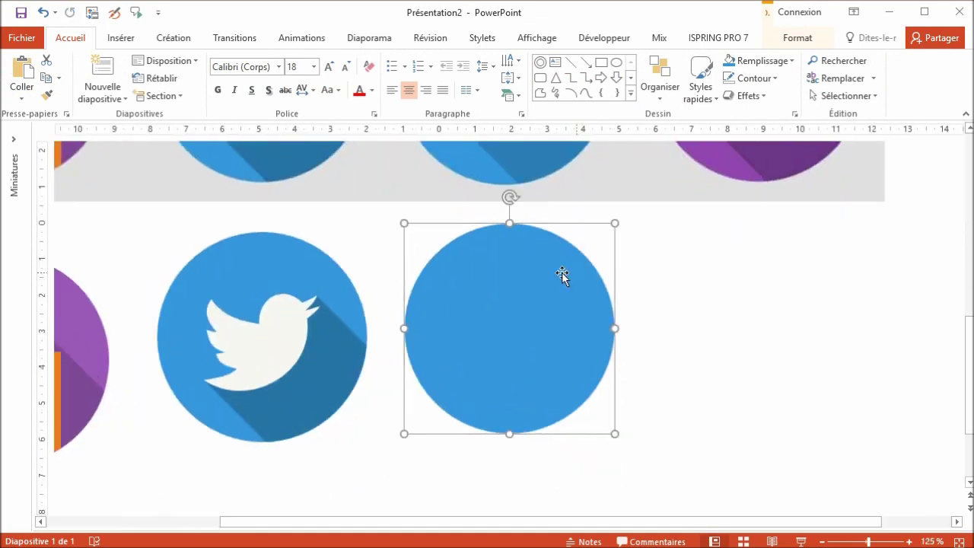
pyautogui.scroll(2, 561, 274)
pyautogui.scroll(2, 532, 246)
pyautogui.click(530, 223)
pyautogui.keyDown('ctrl'); pyautogui.scroll(2, 532, 222); pyautogui.keyUp('ctrl')
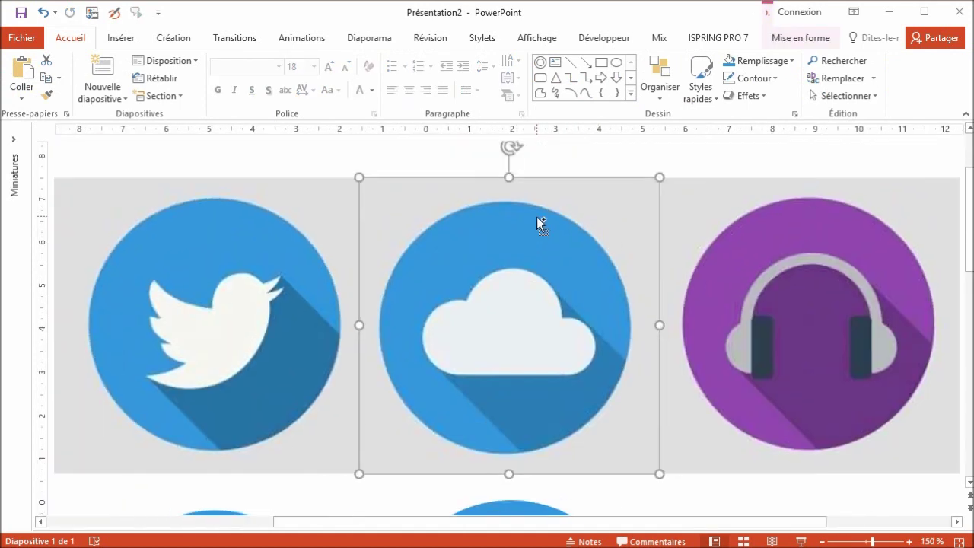
# Draw a circle with Aucun remplissage and fit it to the cloud's large top bump.
pyautogui.click(616, 62)
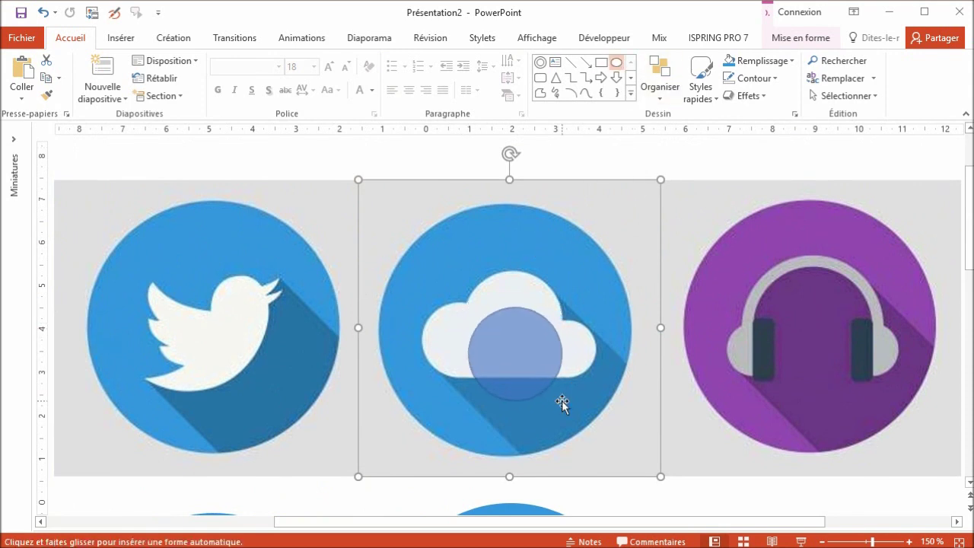
pyautogui.moveTo(468, 308)
pyautogui.mouseDown()
pyautogui.moveTo(561, 402)
pyautogui.moveTo(528, 340)
pyautogui.mouseUp()
pyautogui.click(760, 60)
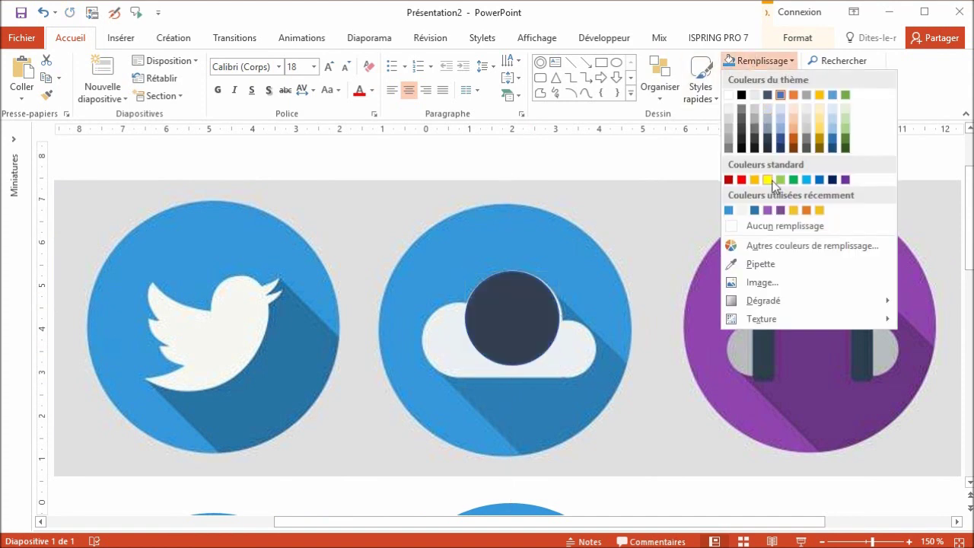
pyautogui.click(761, 224)
pyautogui.moveTo(560, 318); pyautogui.dragTo(565, 318)
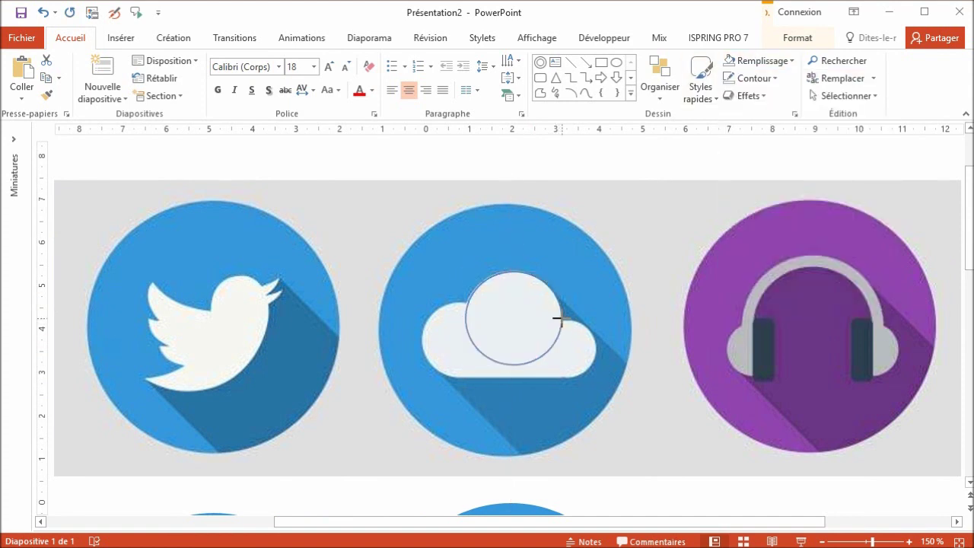
pyautogui.keyDown('ctrl'); pyautogui.scroll(5, 502, 315); pyautogui.keyUp('ctrl')
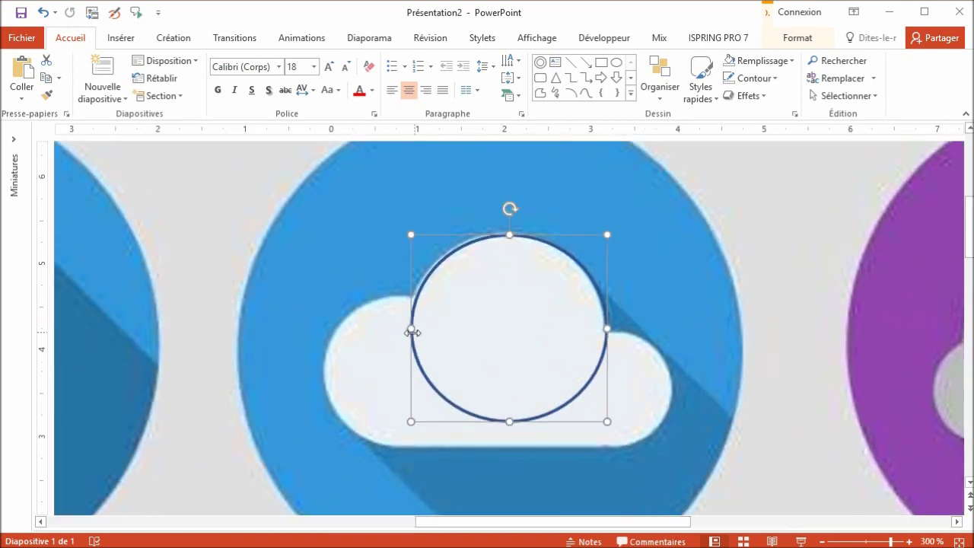
pyautogui.moveTo(410, 329); pyautogui.dragTo(403, 329)
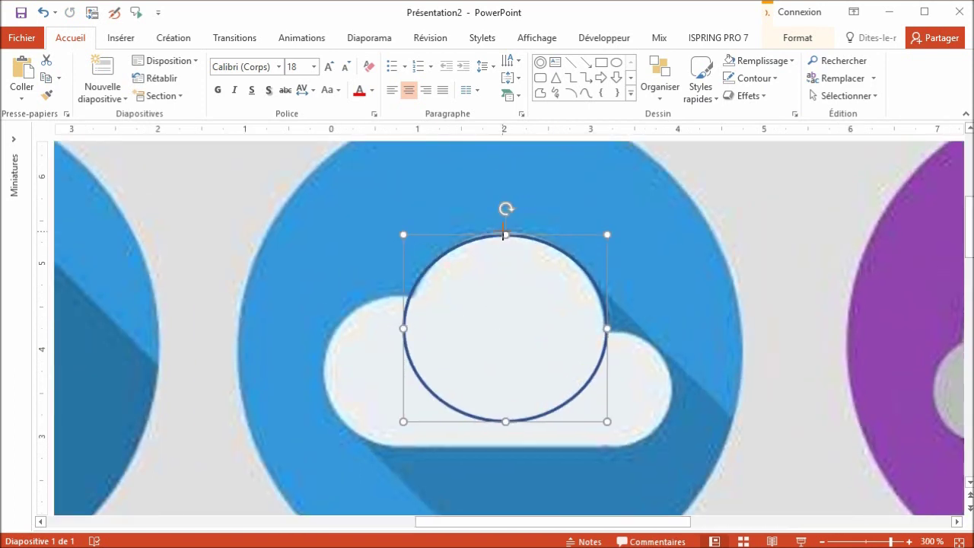
pyautogui.moveTo(505, 235); pyautogui.dragTo(504, 228)
pyautogui.moveTo(399, 325); pyautogui.dragTo(406, 324)
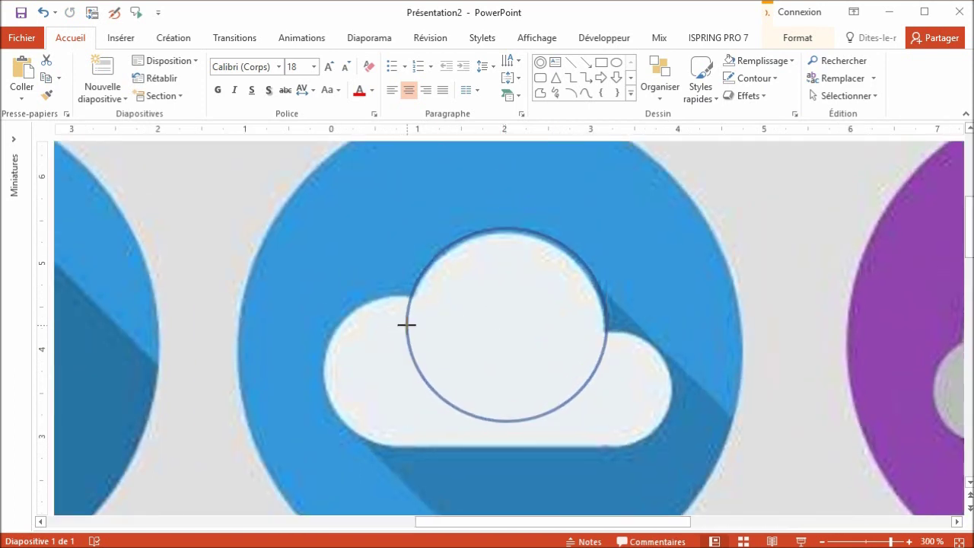
pyautogui.moveTo(607, 325); pyautogui.dragTo(602, 313)
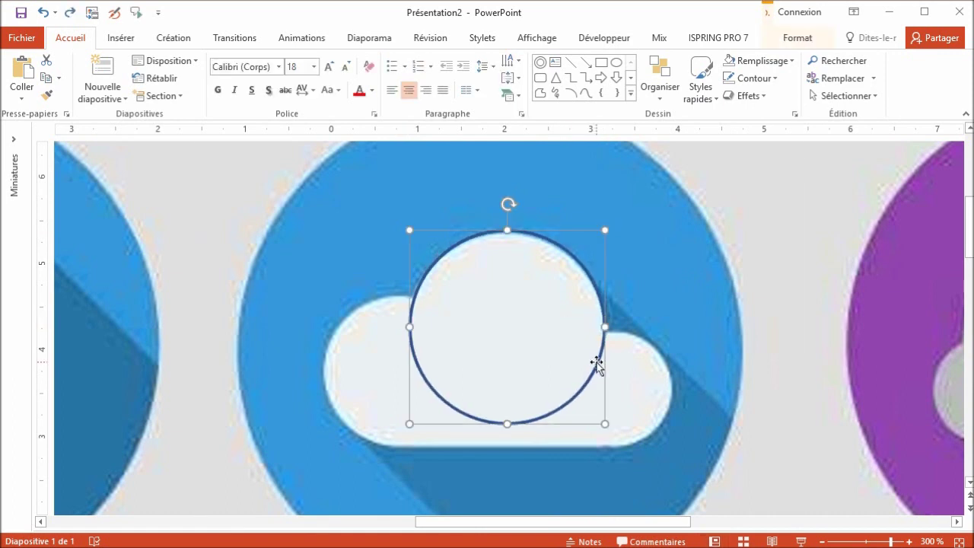
# Duplicate the circle and resize the copy over the cloud's smaller left bump.
pyautogui.moveTo(598, 363); pyautogui.dragTo(652, 381)
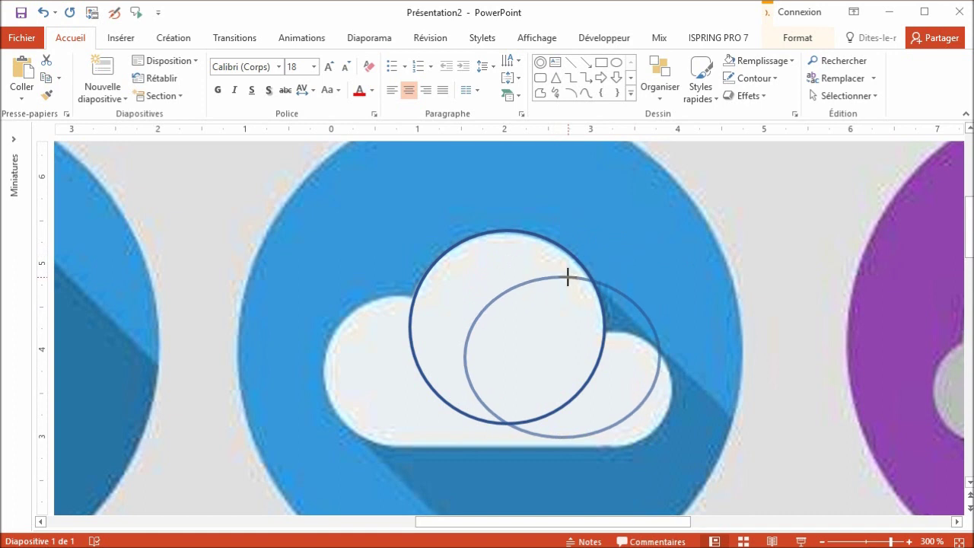
pyautogui.moveTo(566, 263)
pyautogui.mouseDown()
pyautogui.moveTo(569, 282)
pyautogui.moveTo(380, 305)
pyautogui.mouseUp()
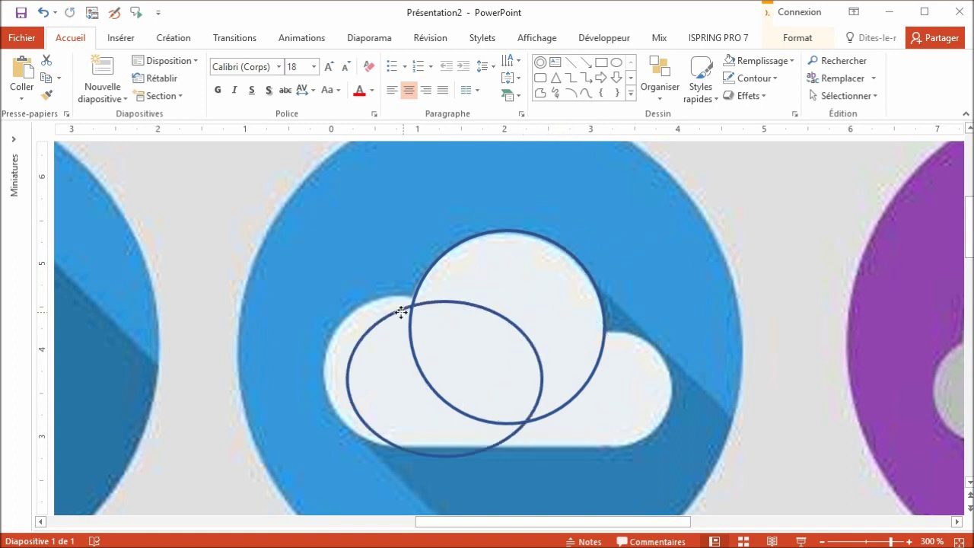
pyautogui.moveTo(518, 372); pyautogui.dragTo(483, 365)
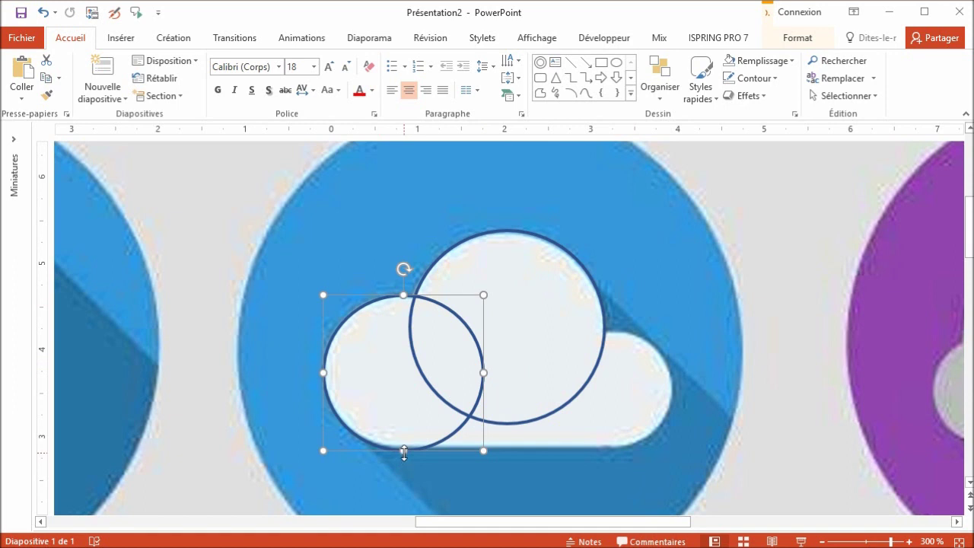
# Draw a rounded rectangle across the cloud's base and round it into a pill shape.
pyautogui.click(539, 77)
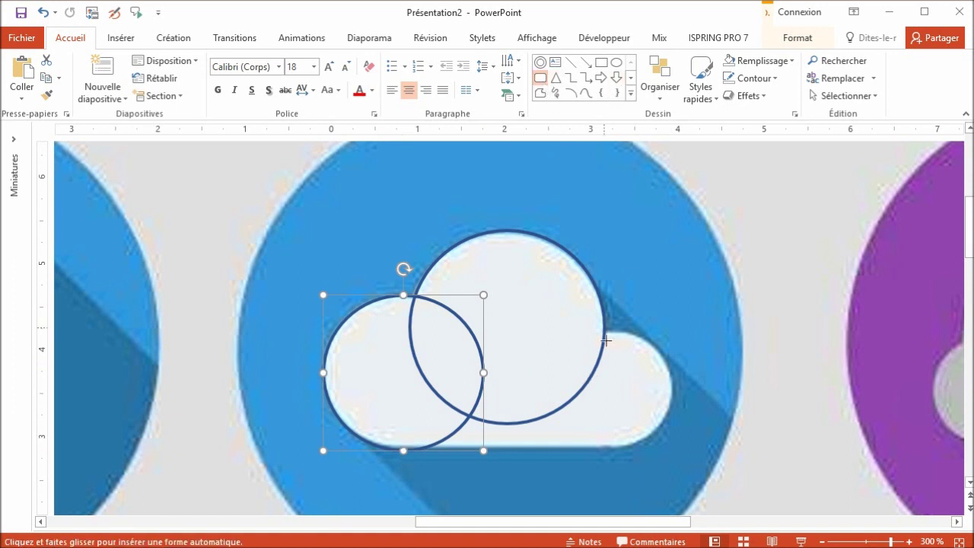
pyautogui.moveTo(504, 338)
pyautogui.mouseDown()
pyautogui.moveTo(667, 371)
pyautogui.moveTo(667, 448)
pyautogui.moveTo(493, 450)
pyautogui.mouseUp()
pyautogui.moveTo(534, 391); pyautogui.dragTo(672, 396)
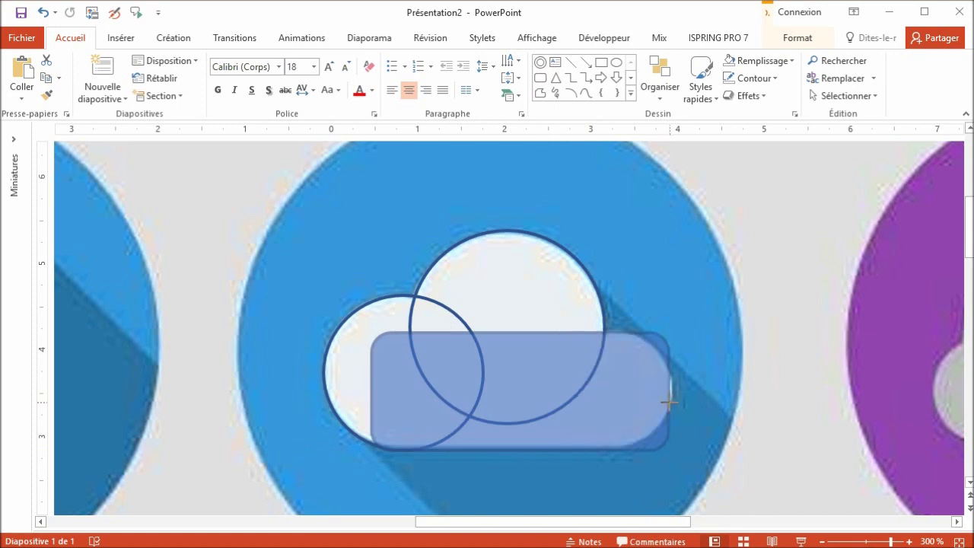
pyautogui.moveTo(395, 336)
pyautogui.mouseDown()
pyautogui.moveTo(439, 357)
pyautogui.moveTo(434, 365)
pyautogui.mouseUp()
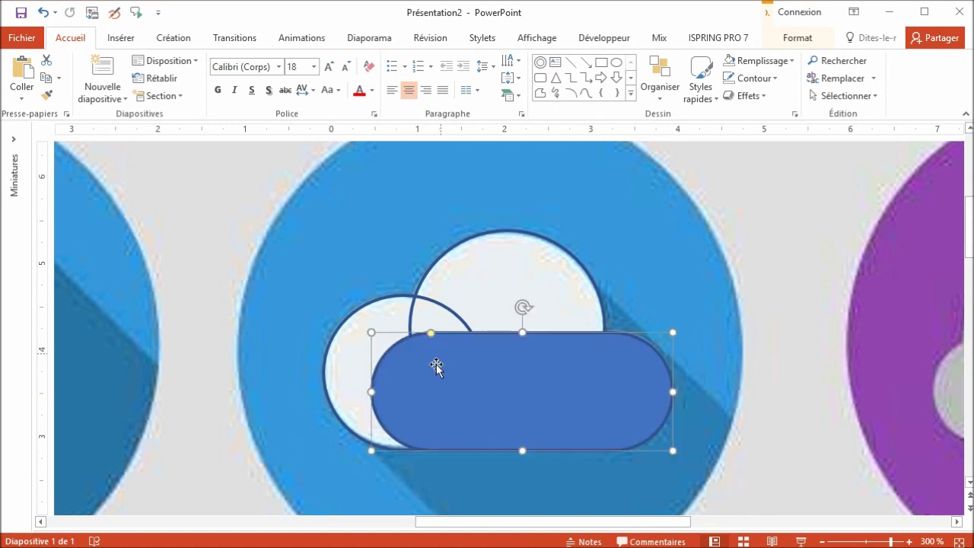
# Merge the pill and both circles with Fusionner les formes > Union and fill white.
pyautogui.keyDown('shift'); pyautogui.click(588, 272); pyautogui.keyUp('shift')
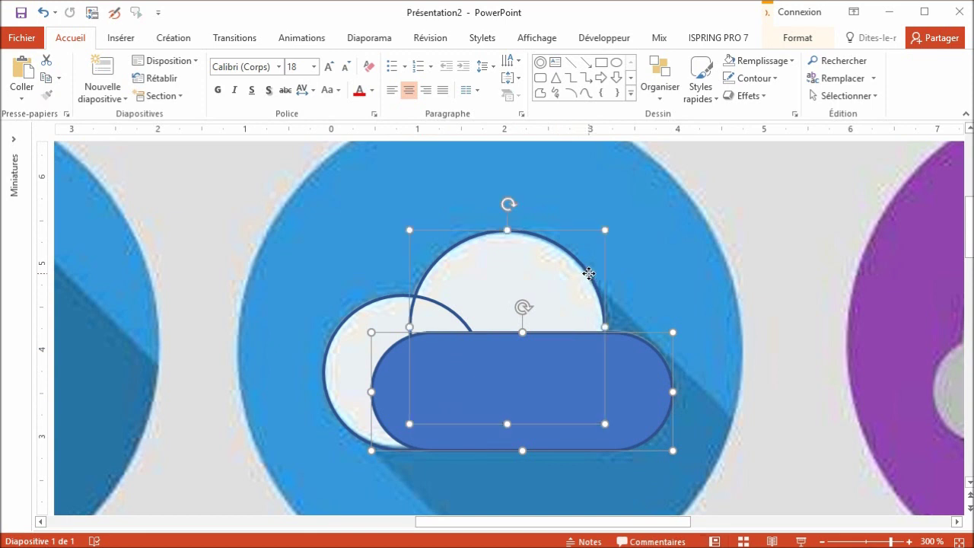
pyautogui.keyDown('shift'); pyautogui.click(379, 302); pyautogui.keyUp('shift')
pyautogui.click(799, 38)
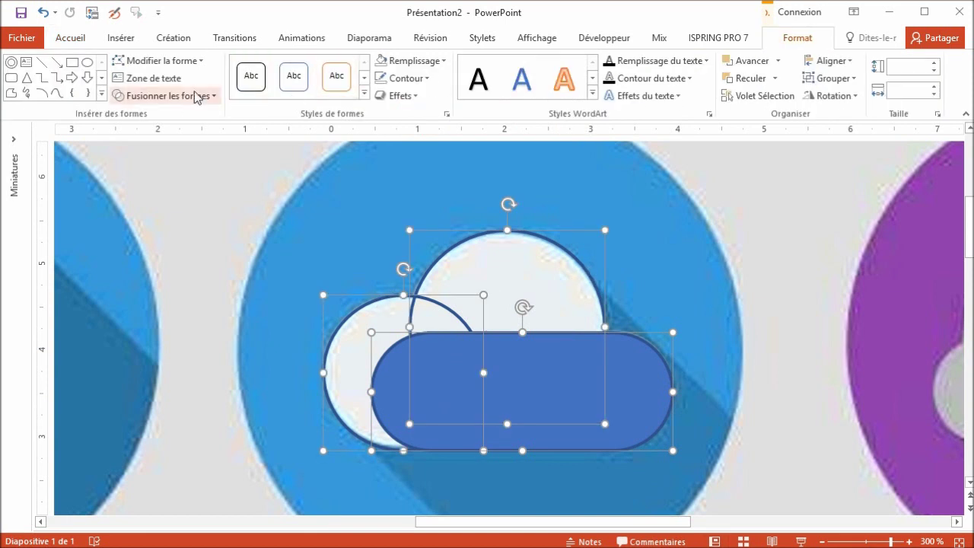
pyautogui.click(167, 96)
pyautogui.click(148, 115)
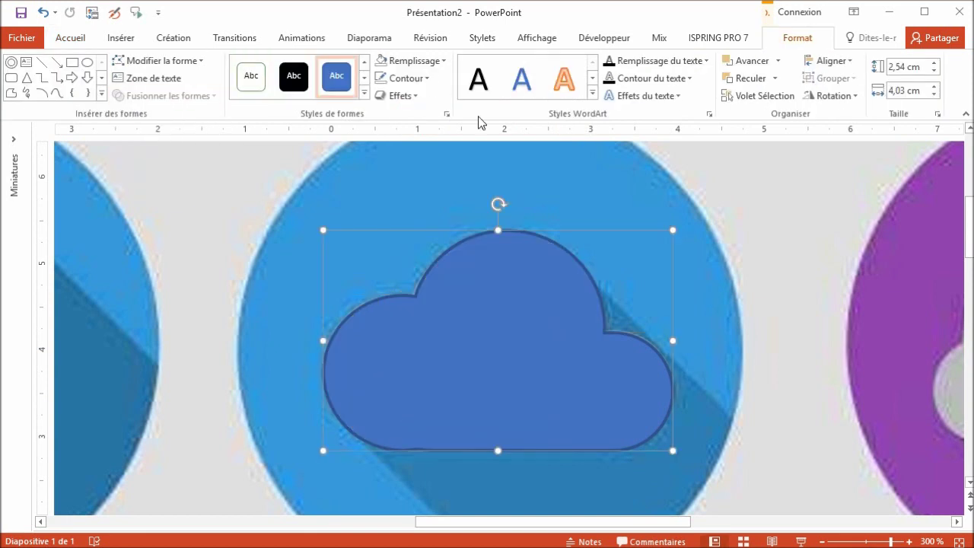
pyautogui.click(411, 61)
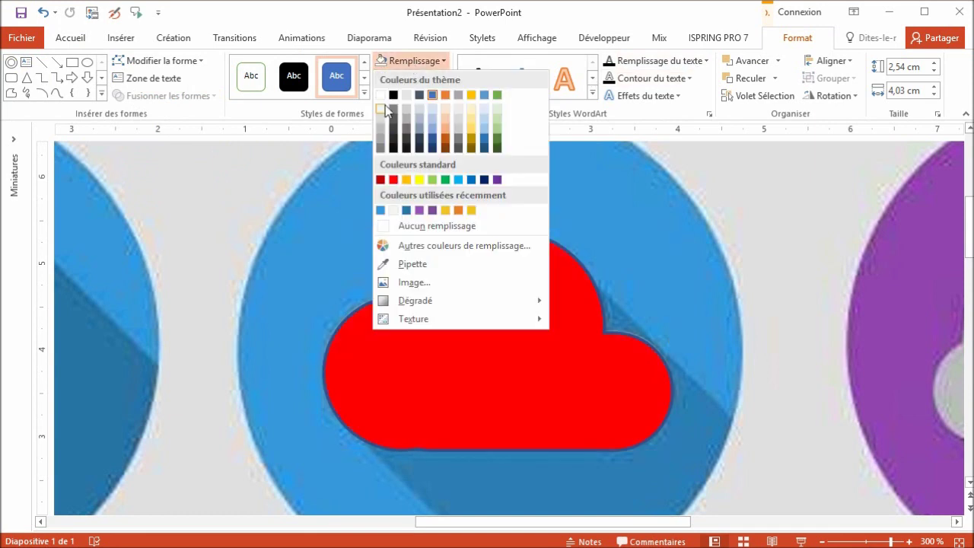
pyautogui.click(380, 95)
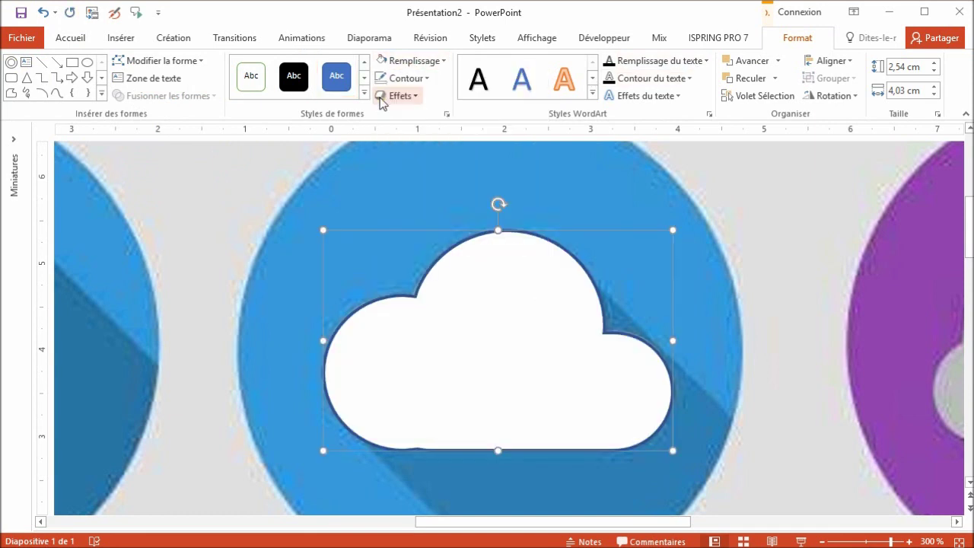
# Use Modifier les points to smooth the cloud's lower-left curve and remove the bottom notch.
pyautogui.rightClick(405, 297)
pyautogui.click(471, 403)
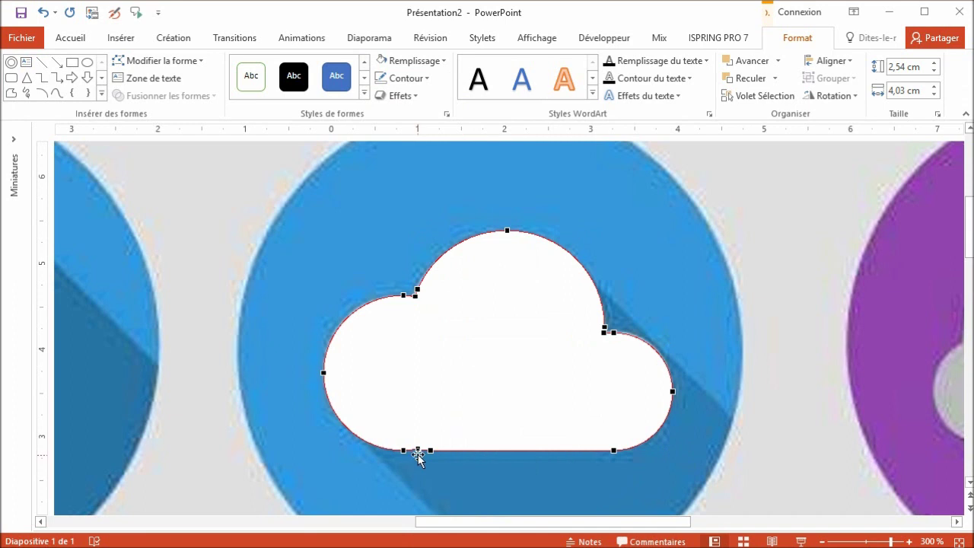
pyautogui.moveTo(428, 451); pyautogui.dragTo(362, 448)
pyautogui.keyDown('ctrl'); pyautogui.click(432, 449); pyautogui.keyUp('ctrl')
pyautogui.click(342, 430)
# Draw a rectangle and move the 45°-tilted rectangle onto the cloud icon.
pyautogui.keyDown('ctrl'); pyautogui.scroll(-5, 346, 429); pyautogui.keyUp('ctrl')
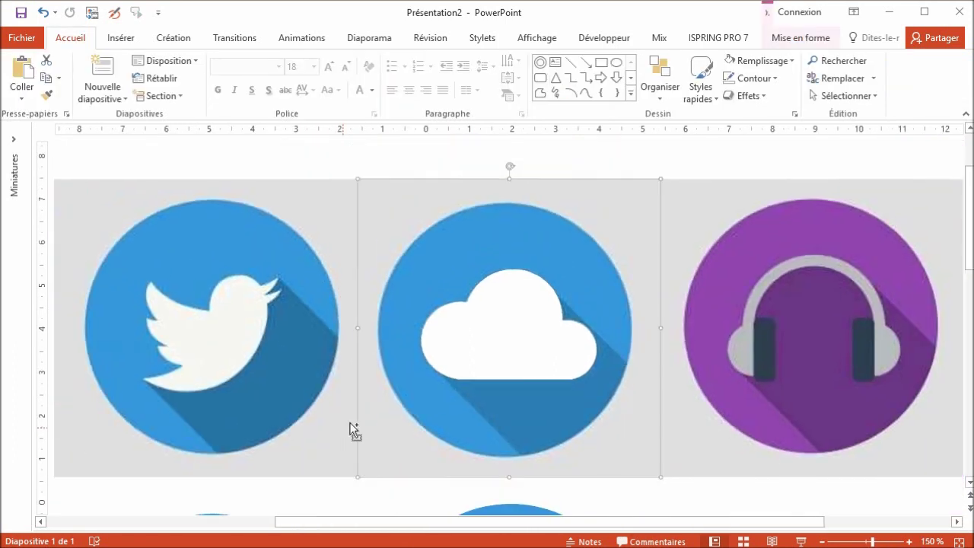
pyautogui.click(495, 360)
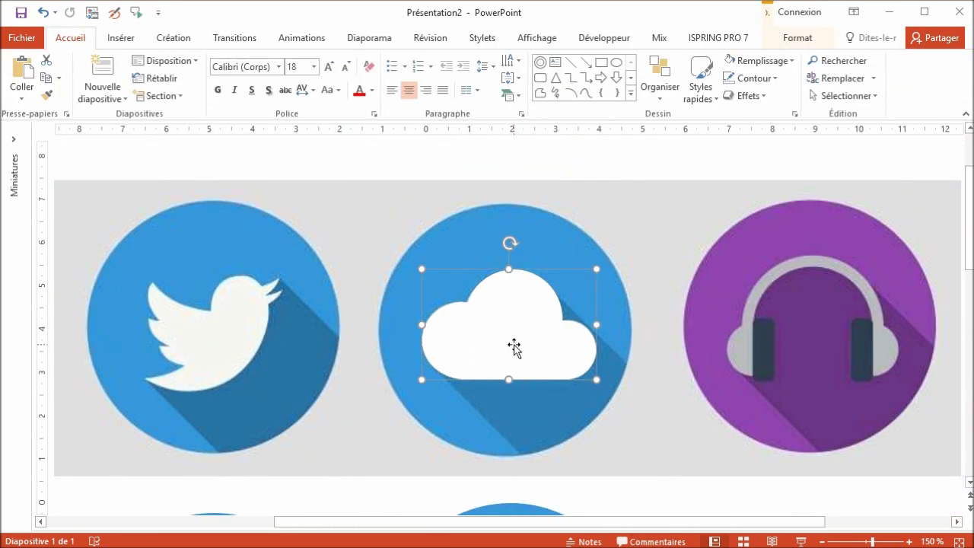
pyautogui.scroll(-1, 514, 347)
pyautogui.press('Tab')
pyautogui.click(601, 62)
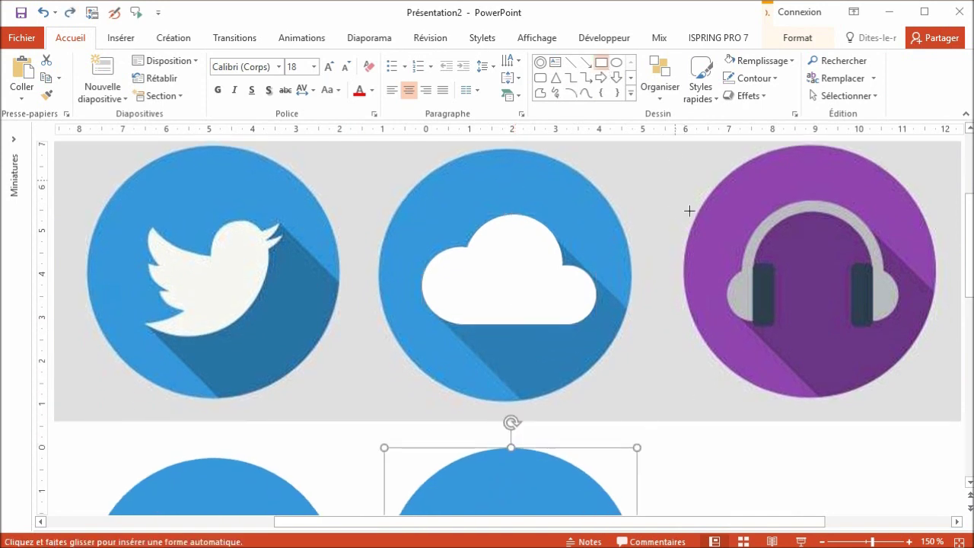
pyautogui.moveTo(665, 201); pyautogui.dragTo(788, 279)
pyautogui.moveTo(756, 173); pyautogui.dragTo(794, 191)
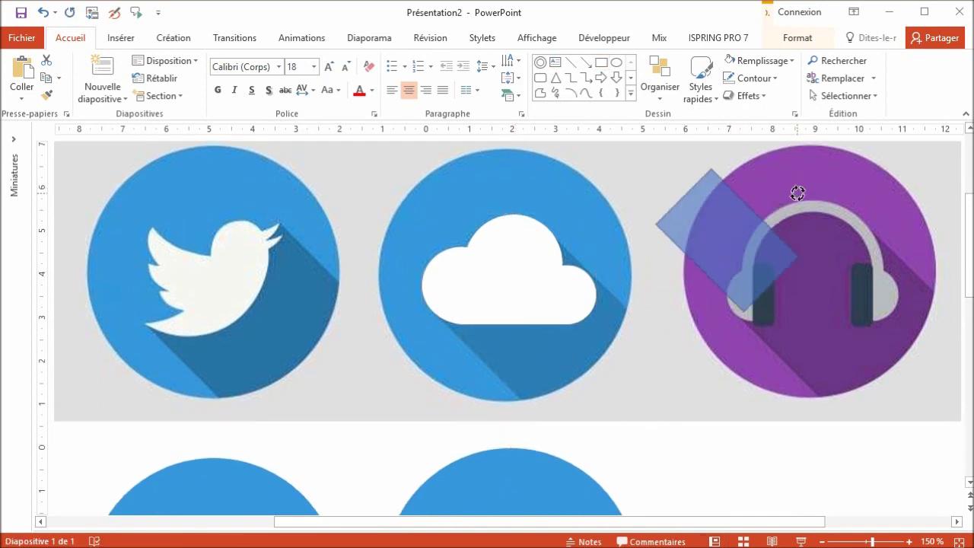
pyautogui.moveTo(737, 257); pyautogui.dragTo(567, 308)
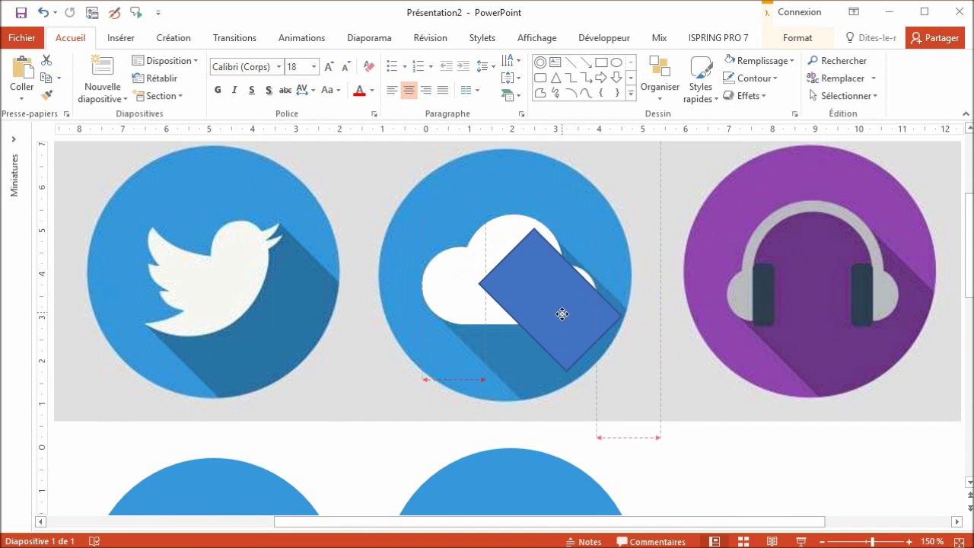
pyautogui.moveTo(567, 308); pyautogui.dragTo(491, 367)
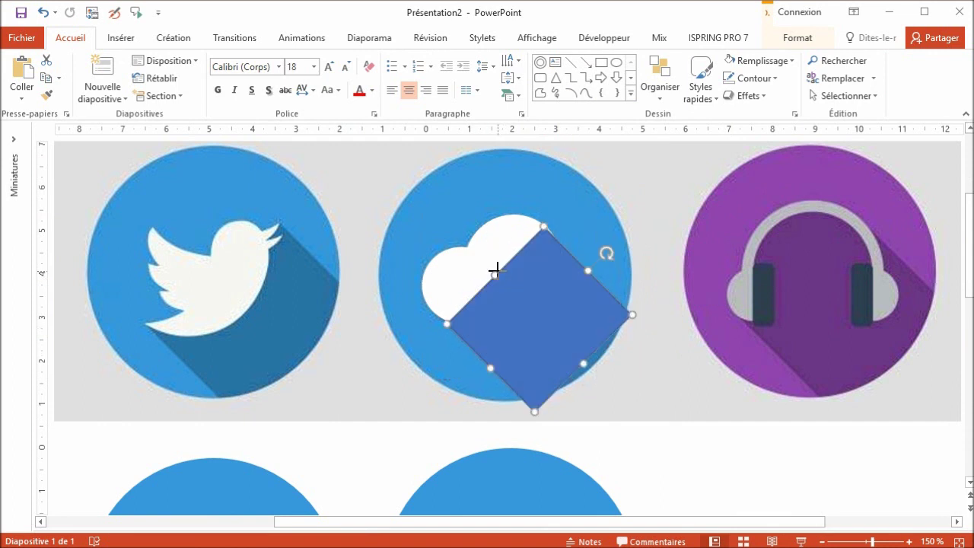
# Stretch the rectangle across the cloud's shadow and place a blue circle copy over the cloud.
pyautogui.moveTo(494, 269); pyautogui.dragTo(494, 264)
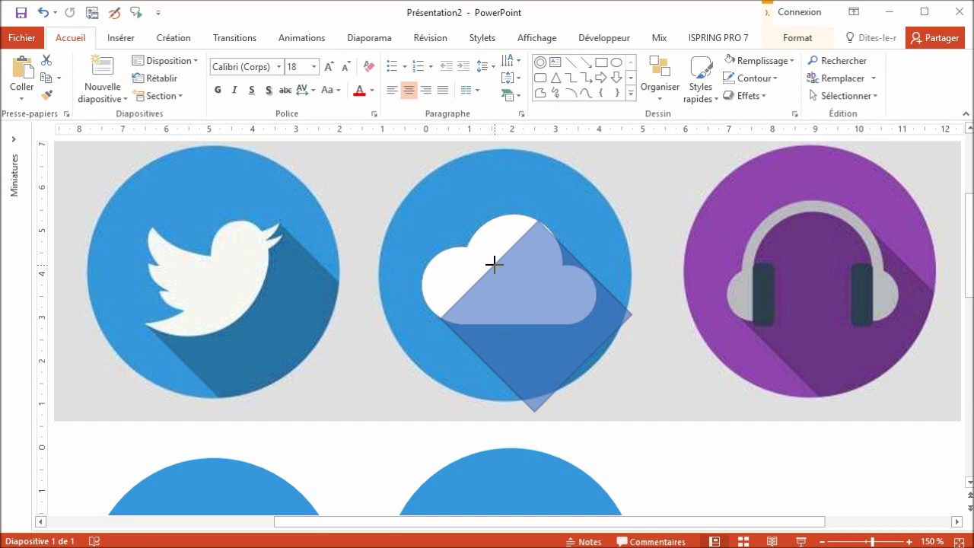
pyautogui.moveTo(583, 365); pyautogui.dragTo(609, 383)
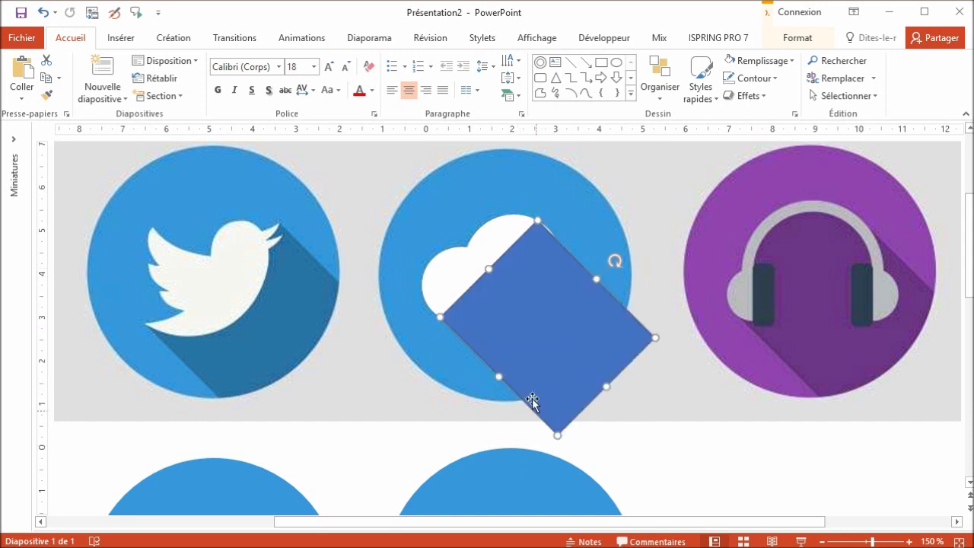
pyautogui.moveTo(491, 474); pyautogui.dragTo(483, 182)
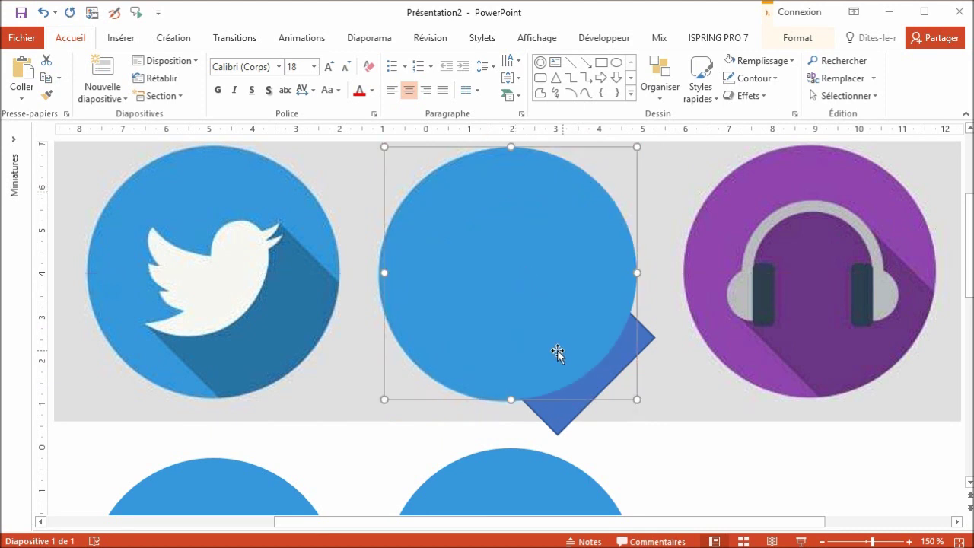
# Give the circle copy an orange outline and no fill, aligned over the cloud circle.
pyautogui.moveTo(532, 328); pyautogui.dragTo(530, 328)
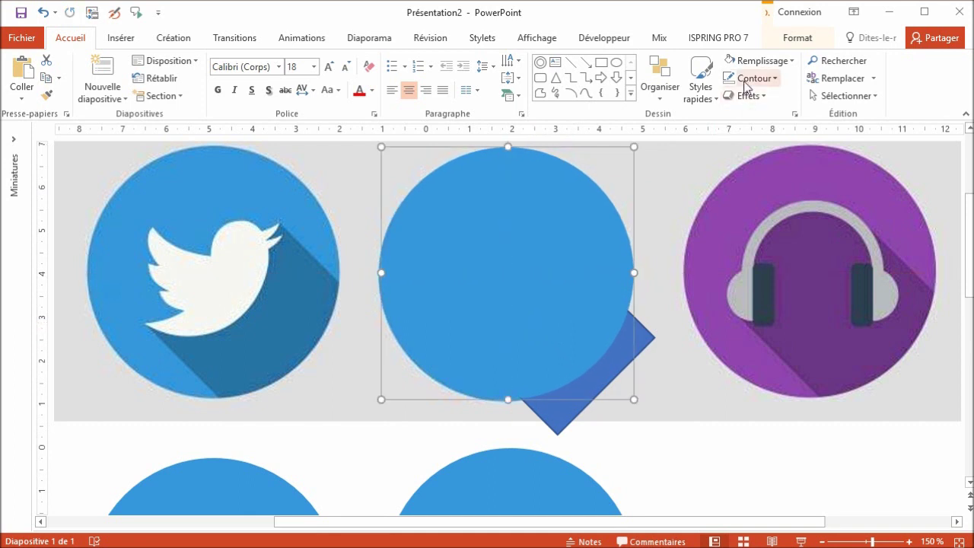
pyautogui.click(751, 77)
pyautogui.click(793, 116)
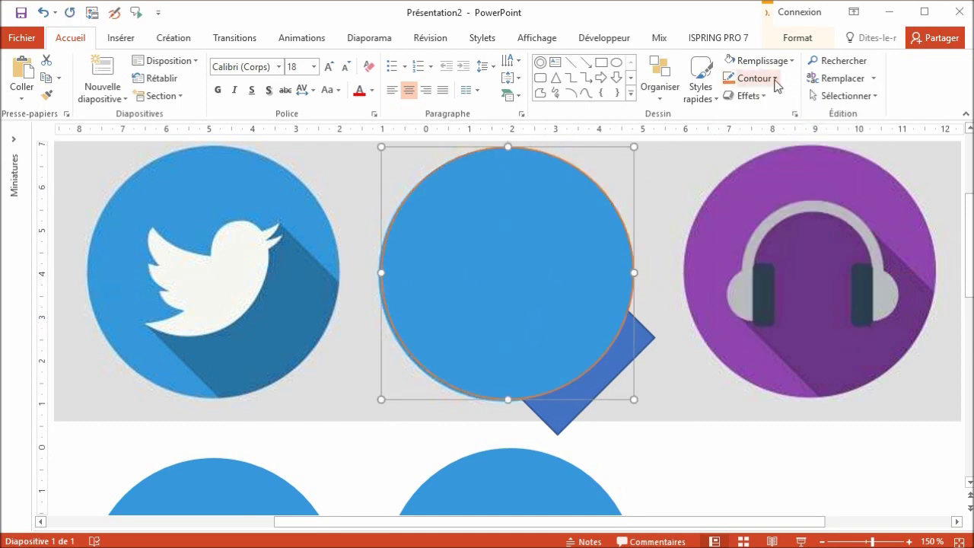
pyautogui.click(760, 60)
pyautogui.click(769, 226)
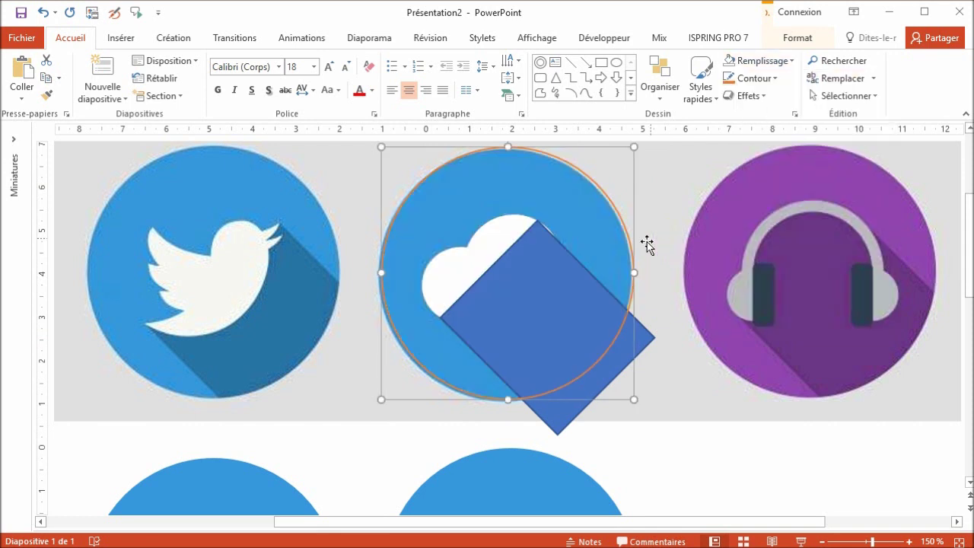
pyautogui.moveTo(628, 243); pyautogui.dragTo(627, 242)
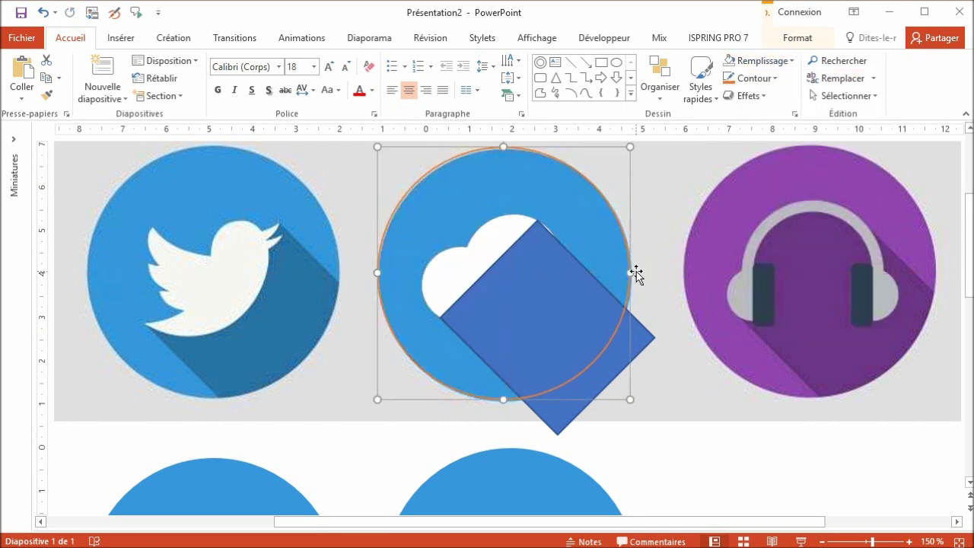
pyautogui.moveTo(635, 275); pyautogui.dragTo(636, 277)
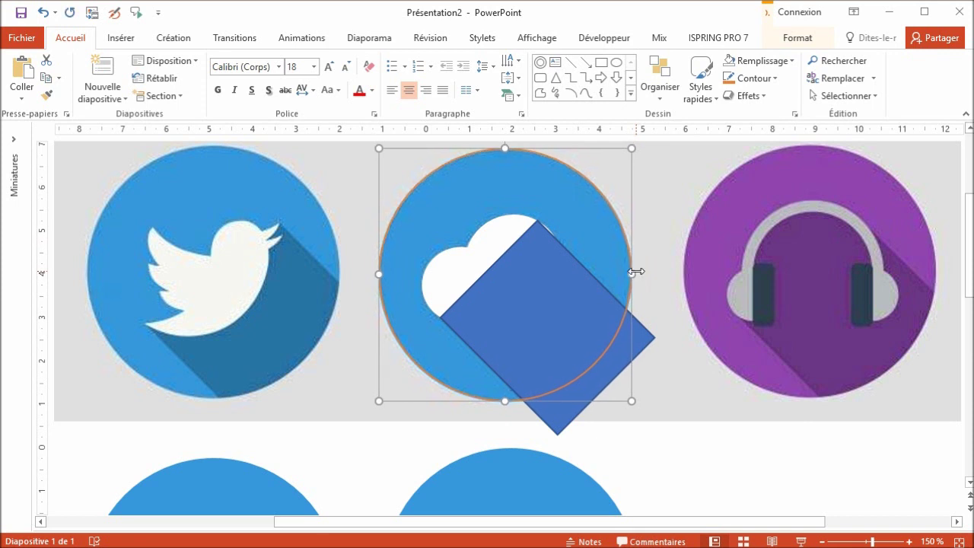
# Intersect the circle and tilted rectangle into a shadow shape, undoing a stray fill change.
pyautogui.keyDown('shift'); pyautogui.click(641, 347); pyautogui.keyUp('shift')
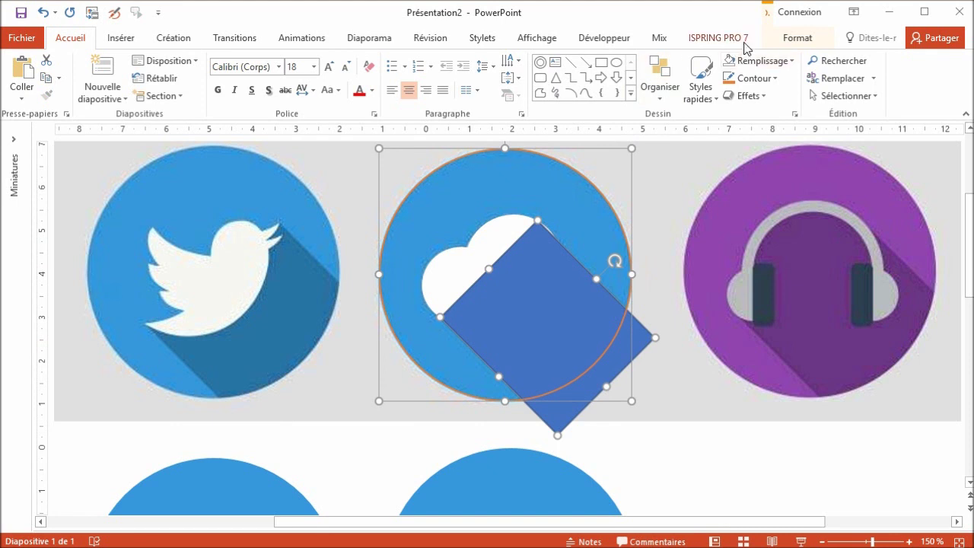
pyautogui.click(770, 45)
pyautogui.click(207, 95)
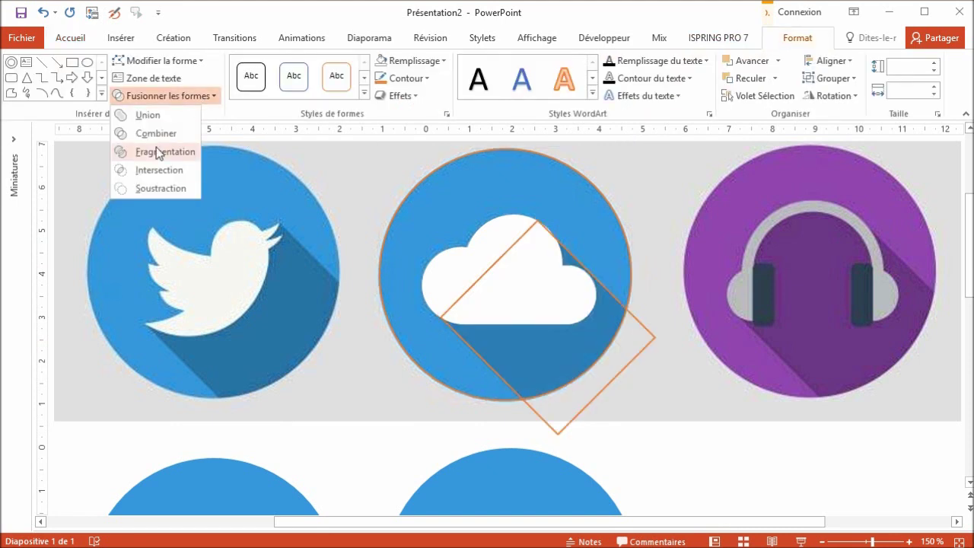
pyautogui.click(161, 169)
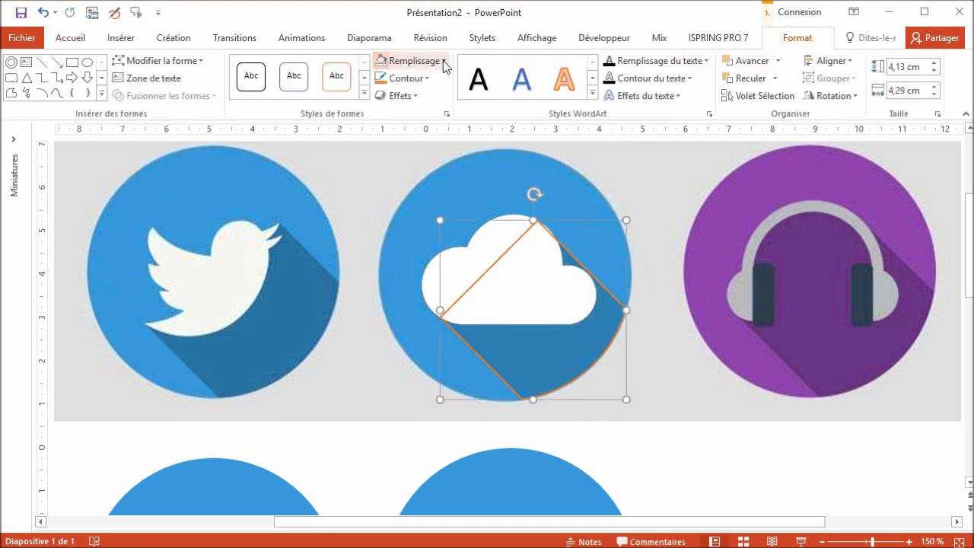
pyautogui.click(414, 60)
pyautogui.click(430, 225)
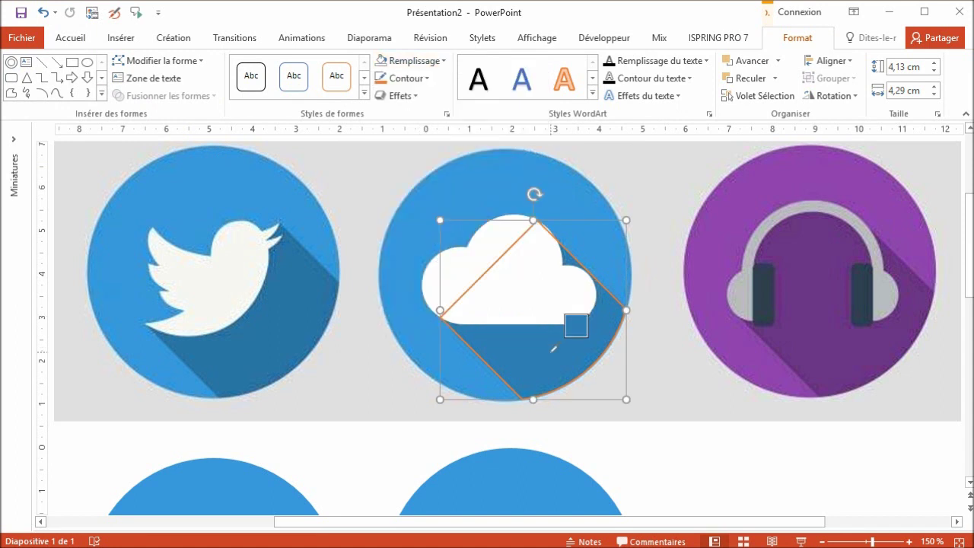
pyautogui.hotkey('ctrl', 'z')
# Set the shadow to Sans contour, send it behind the cloud, and select both together.
pyautogui.click(400, 84)
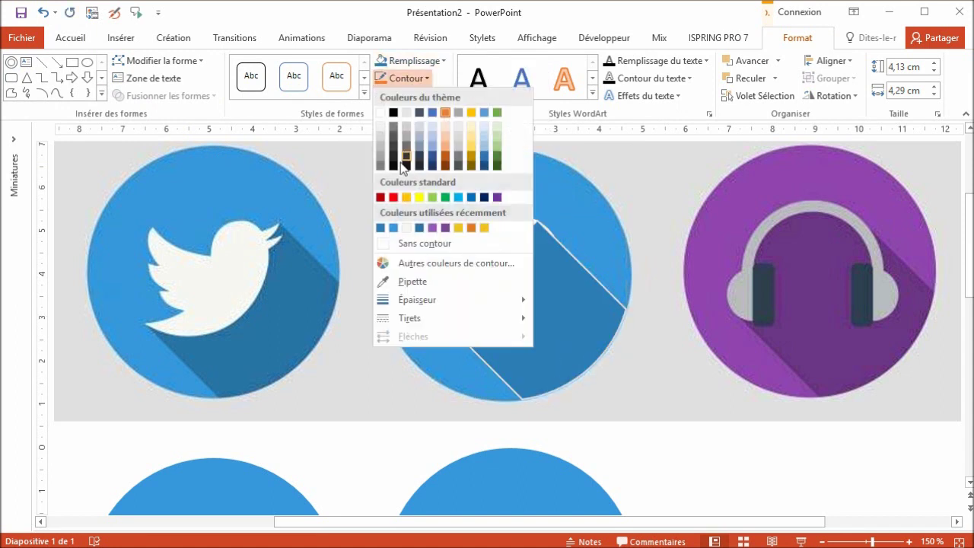
pyautogui.click(423, 248)
pyautogui.click(747, 80)
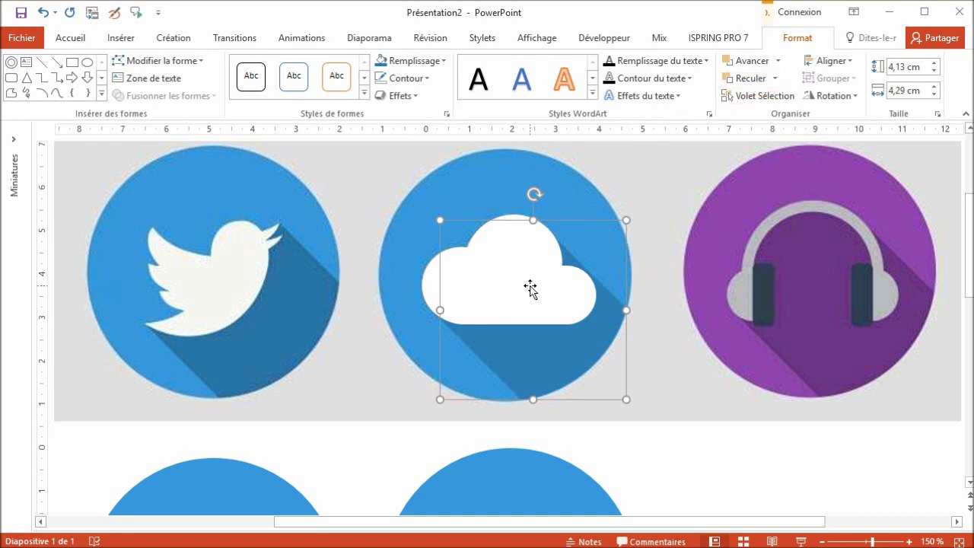
pyautogui.keyDown('shift'); pyautogui.click(556, 278); pyautogui.keyUp('shift')
# Copy the cloud and shadow onto the empty bottom circle and nudge them into place.
pyautogui.scroll(-2, 569, 277)
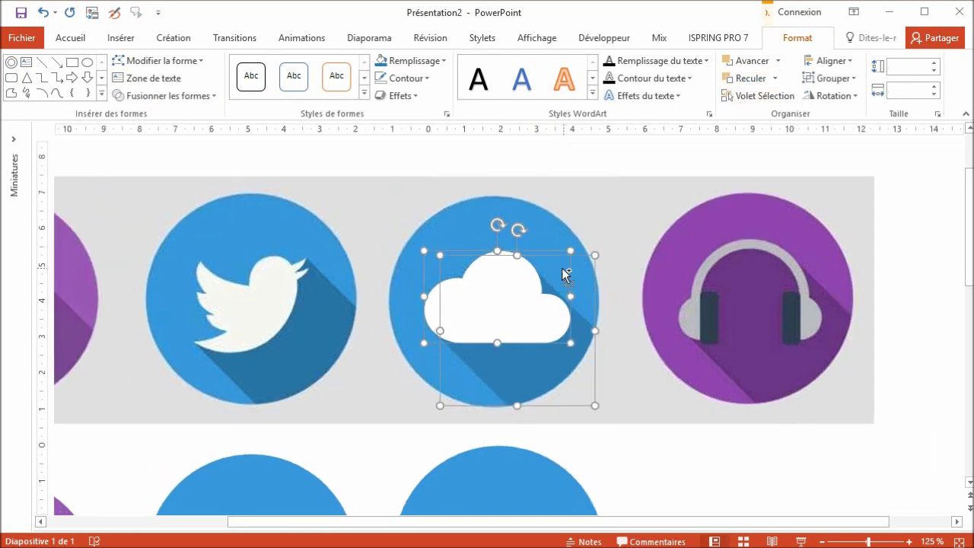
pyautogui.scroll(-2, 563, 289)
pyautogui.scroll(-1, 533, 312)
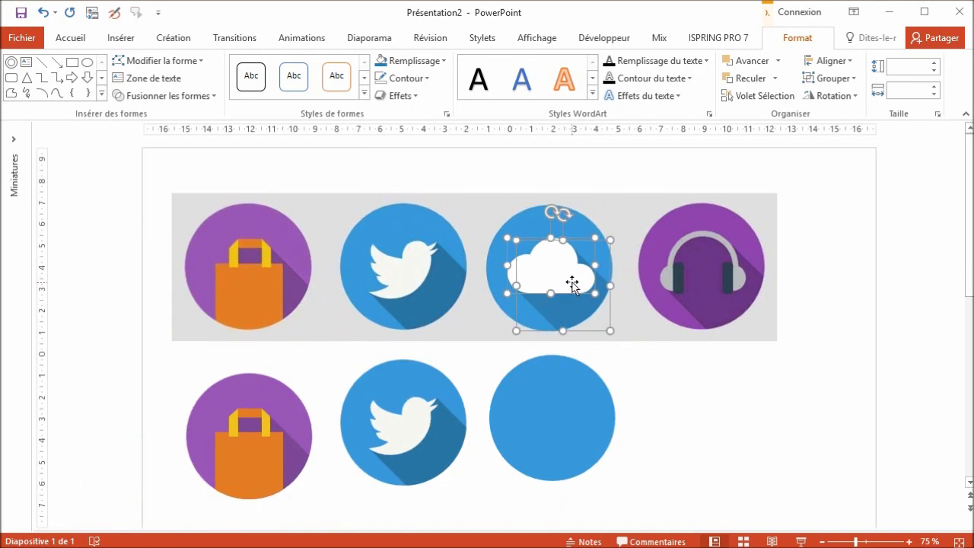
pyautogui.moveTo(566, 276); pyautogui.dragTo(587, 426)
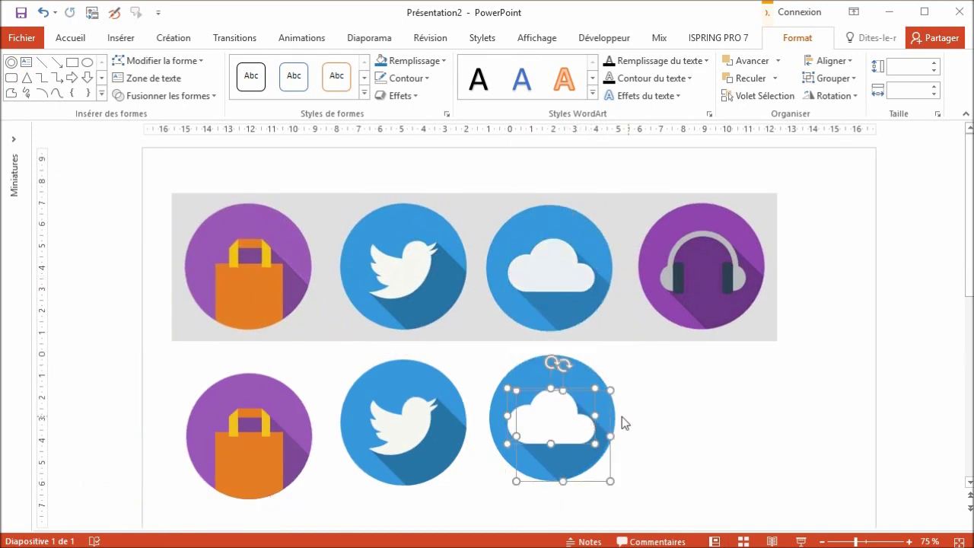
pyautogui.scroll(5, 616, 414)
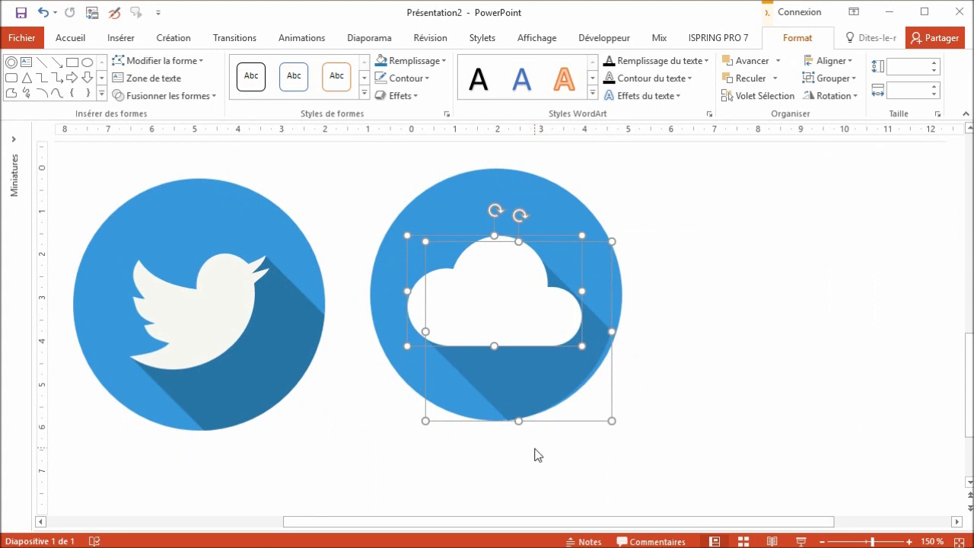
pyautogui.hotkey('ctrl', 'Right')
pyautogui.hotkey('ctrl', 'Right')
pyautogui.hotkey('ctrl', 'Right')
pyautogui.hotkey('ctrl', 'Right')
pyautogui.hotkey('ctrl', 'Right')
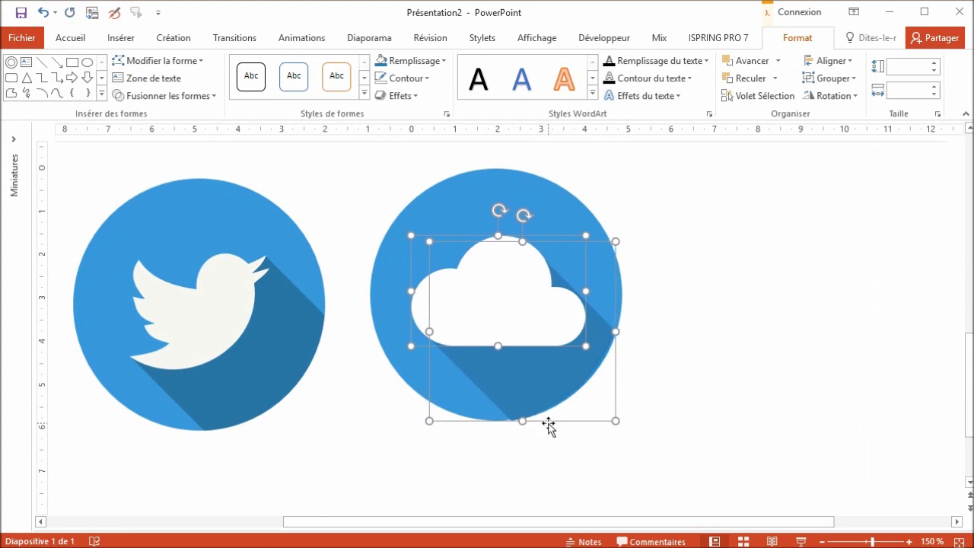
pyautogui.hotkey('ctrl', 'Up')
pyautogui.hotkey('ctrl', 'Up')
pyautogui.hotkey('ctrl', 'Right')
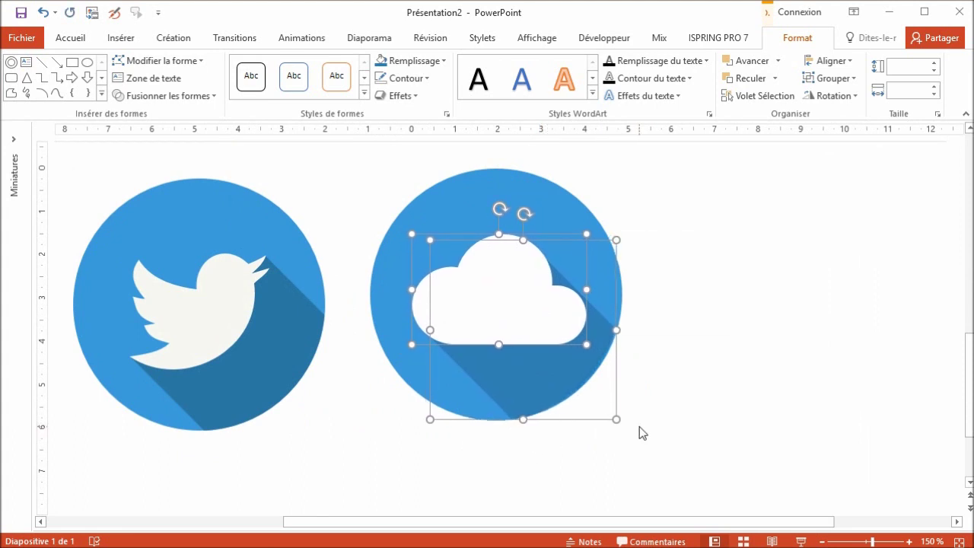
# Marquee-select all the bottom cloud icon's parts and group them with Grouper.
pyautogui.click(637, 427)
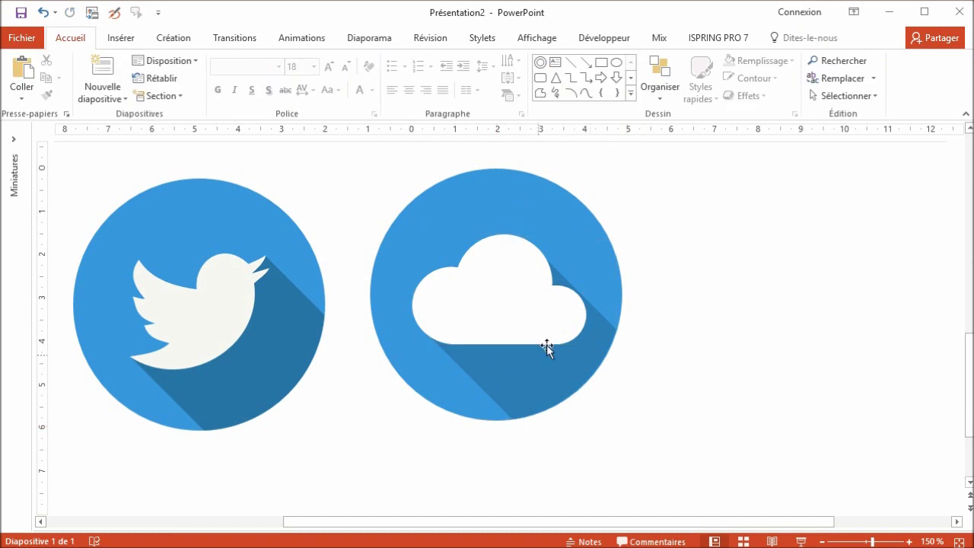
pyautogui.moveTo(700, 456); pyautogui.dragTo(359, 148)
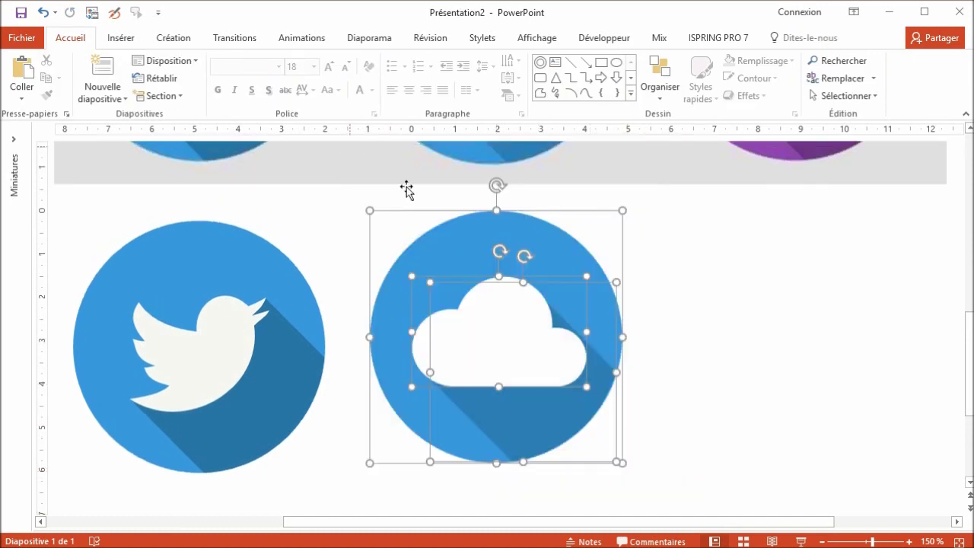
pyautogui.click(833, 77)
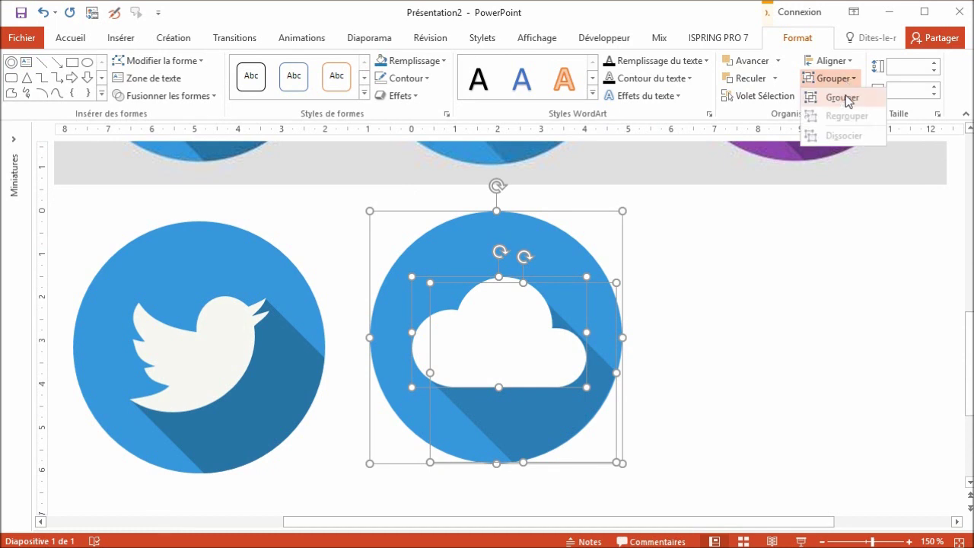
pyautogui.click(831, 100)
pyautogui.click(719, 349)
pyautogui.scroll(-2, 536, 339)
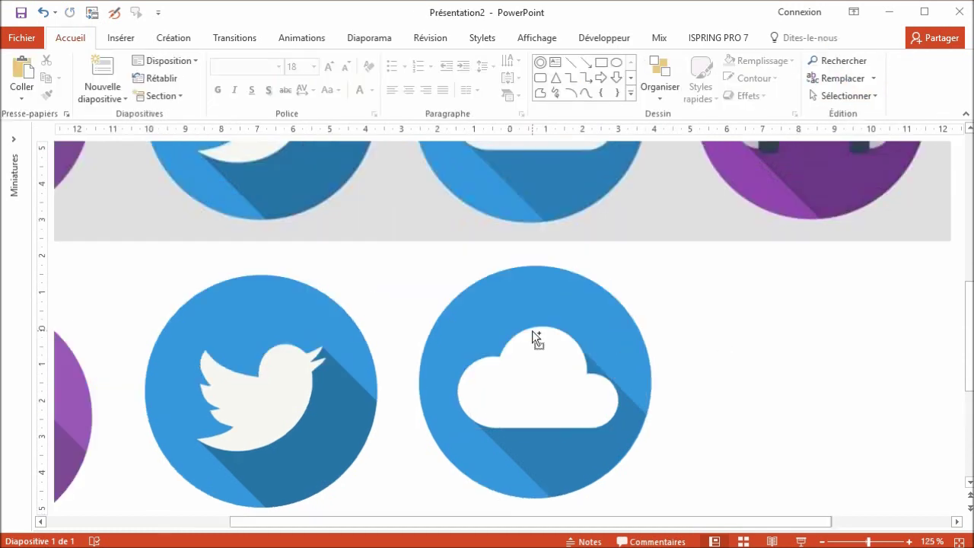
pyautogui.scroll(-3, 531, 330)
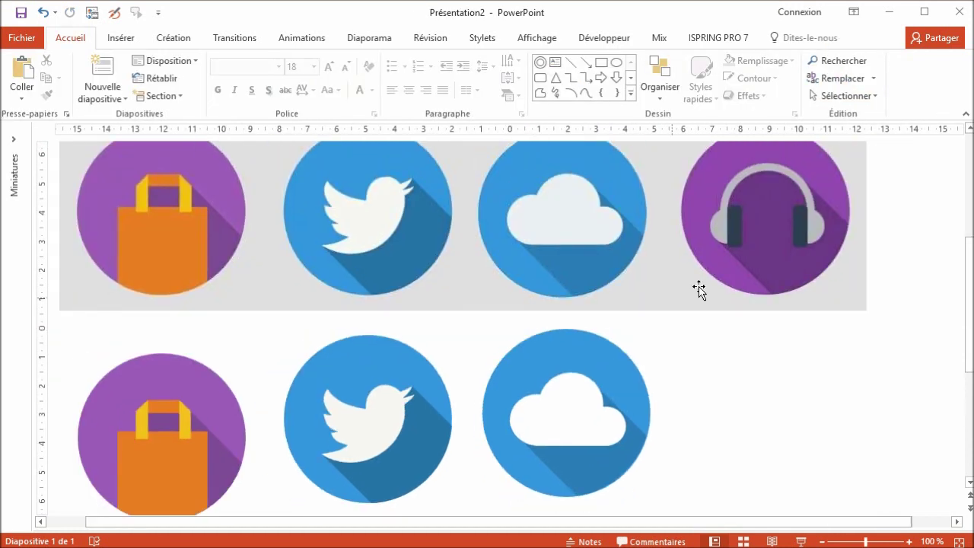
# Select the reference headphones icon and zoom in on it.
pyautogui.click(795, 223)
pyautogui.scroll(5, 837, 239)
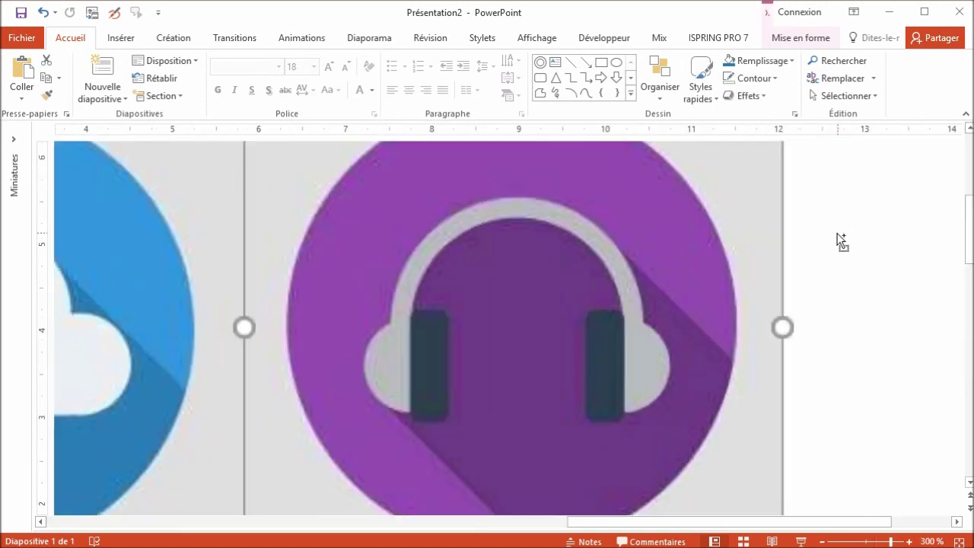
pyautogui.scroll(3, 766, 265)
pyautogui.scroll(-4, 397, 323)
pyautogui.press('Escape')
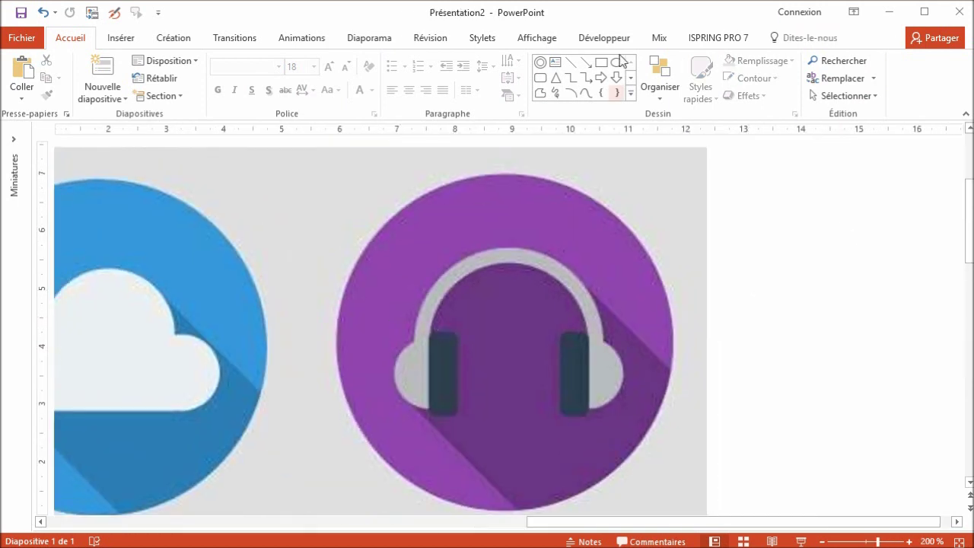
# Draw an oval with Aucun remplissage and fit it over the left ear cup.
pyautogui.click(616, 61)
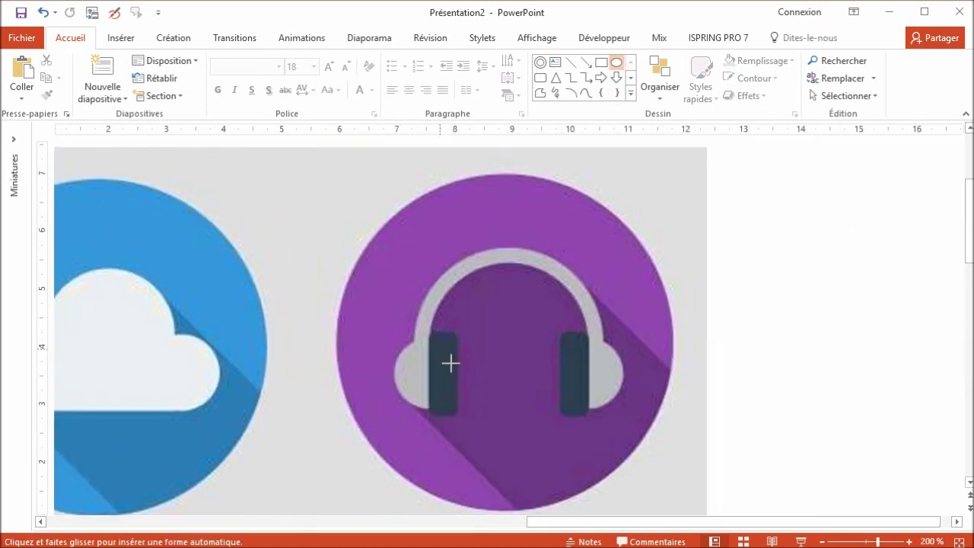
pyautogui.moveTo(450, 363)
pyautogui.mouseDown()
pyautogui.moveTo(495, 408)
pyautogui.moveTo(439, 386)
pyautogui.mouseUp()
pyautogui.scroll(5, 504, 331)
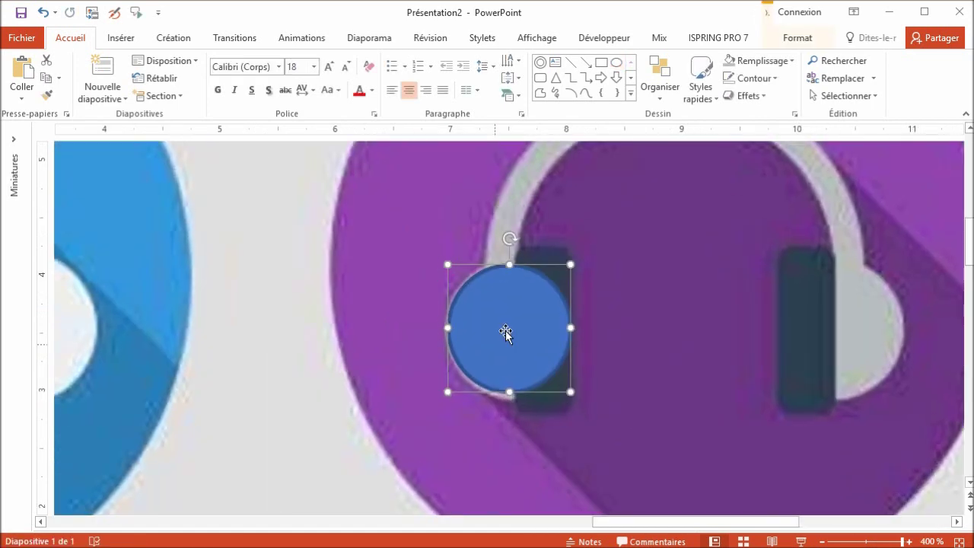
pyautogui.click(753, 61)
pyautogui.click(753, 225)
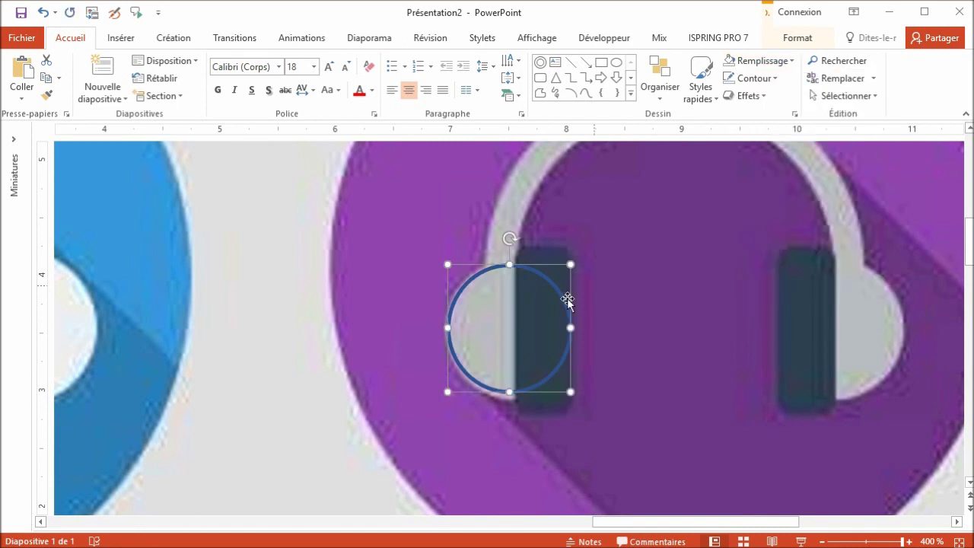
pyautogui.moveTo(551, 283); pyautogui.dragTo(547, 283)
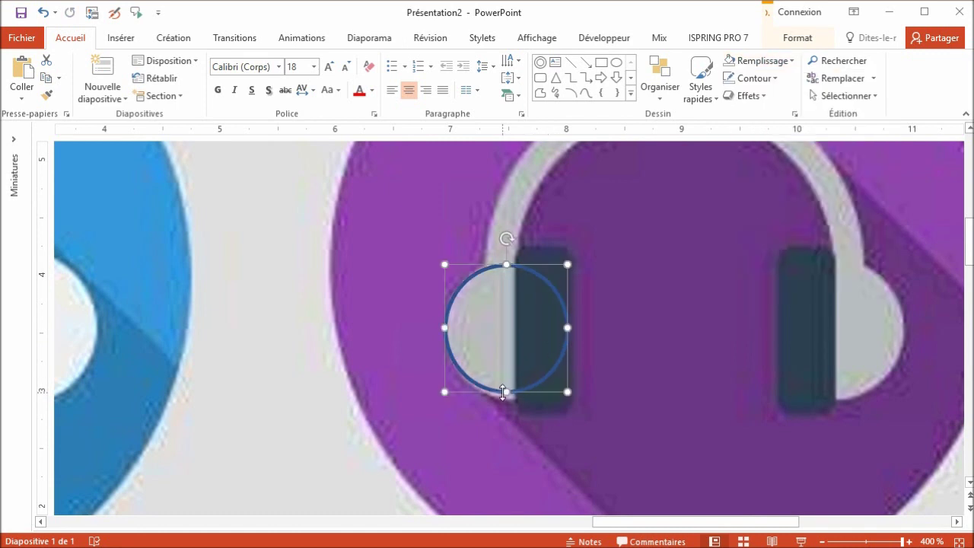
pyautogui.moveTo(506, 391); pyautogui.dragTo(506, 399)
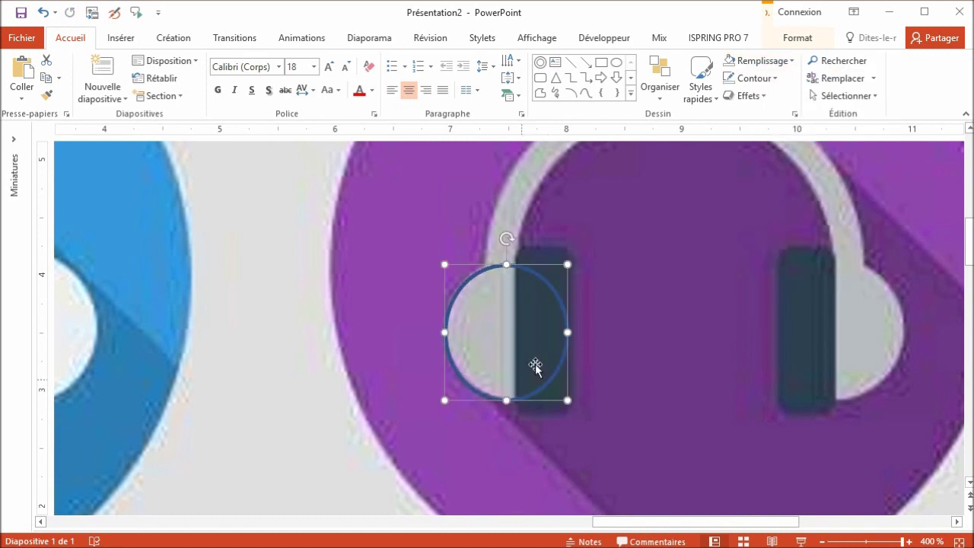
pyautogui.moveTo(504, 264); pyautogui.dragTo(504, 260)
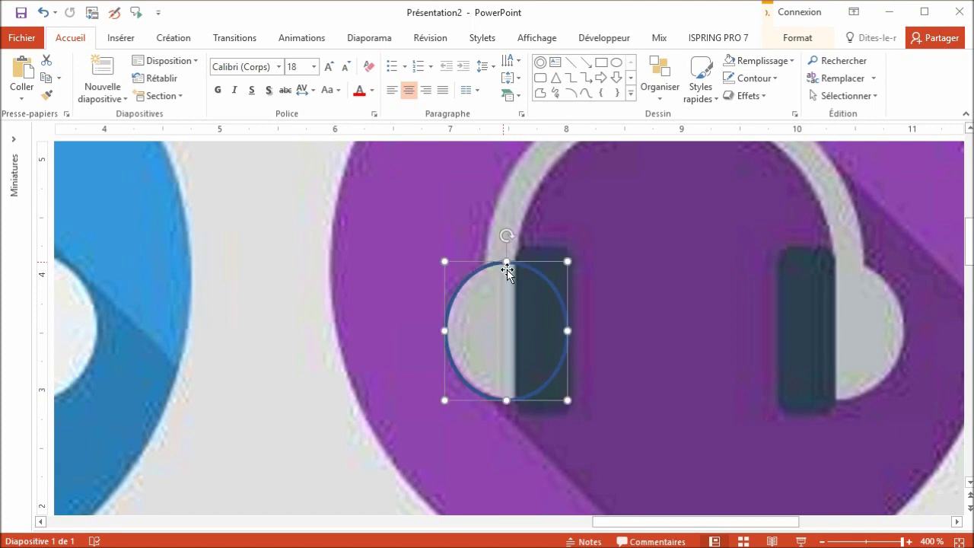
# Subtract a rectangle from the oval to make a half-circle, then copy and rotate it onto the right cup.
pyautogui.click(601, 62)
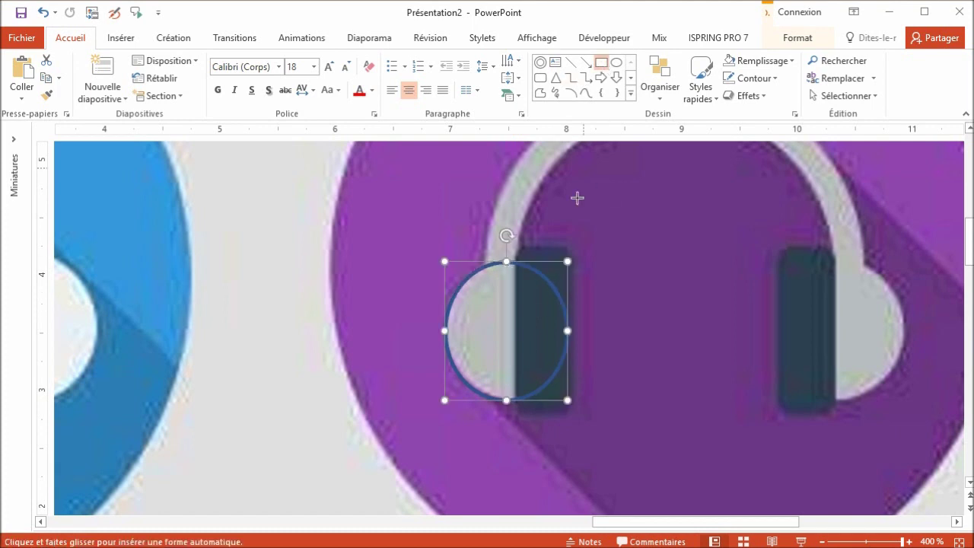
pyautogui.moveTo(526, 197); pyautogui.dragTo(647, 408)
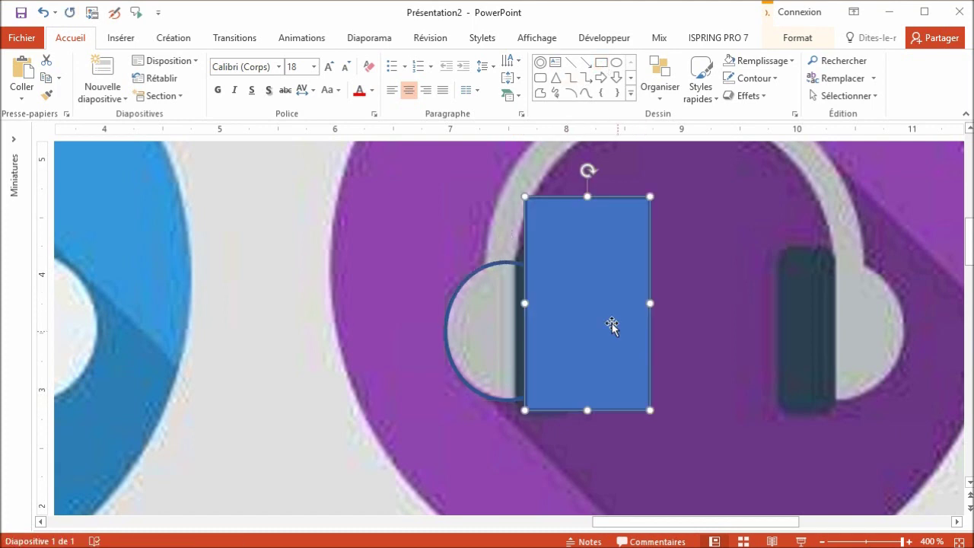
pyautogui.moveTo(612, 323)
pyautogui.mouseDown()
pyautogui.moveTo(607, 347)
pyautogui.moveTo(598, 342)
pyautogui.mouseUp()
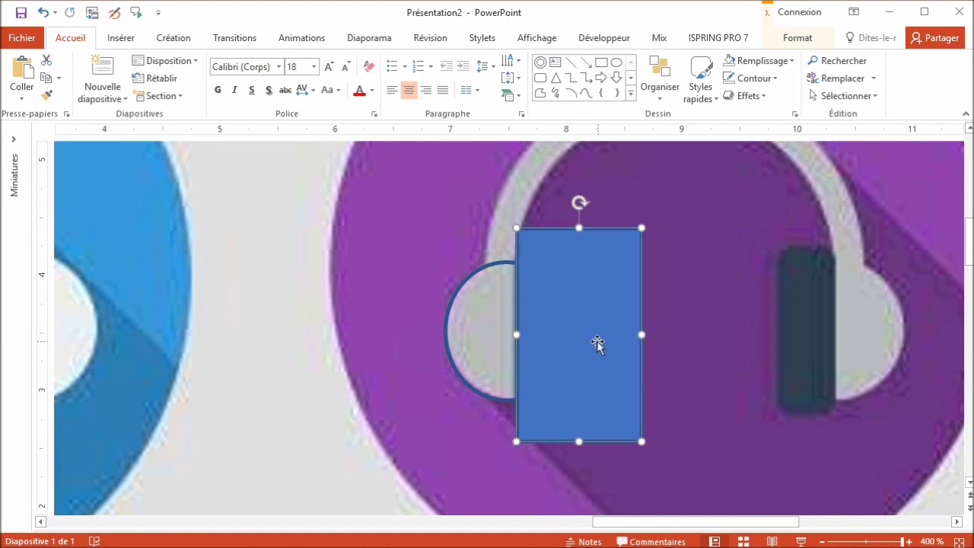
pyautogui.click(473, 274)
pyautogui.keyDown('shift'); pyautogui.click(585, 293); pyautogui.keyUp('shift')
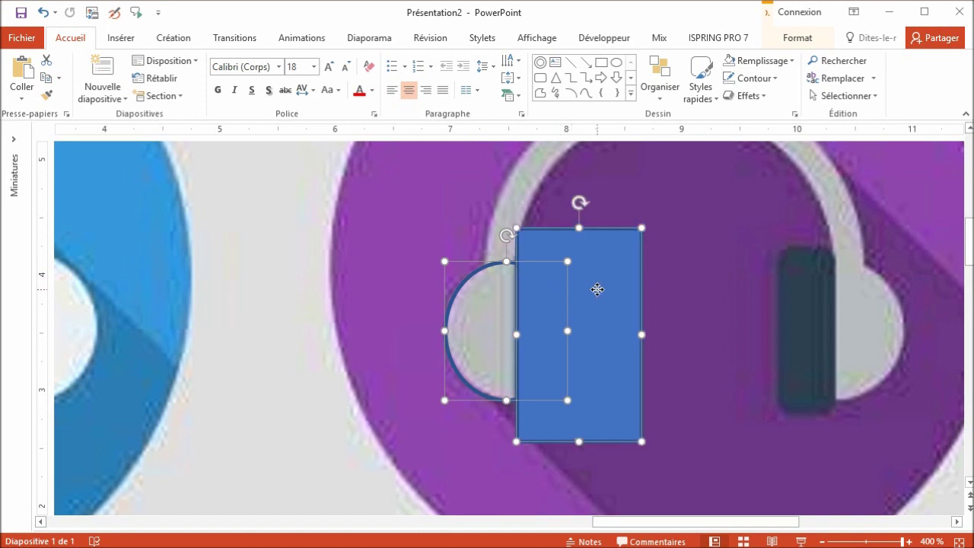
pyautogui.click(809, 44)
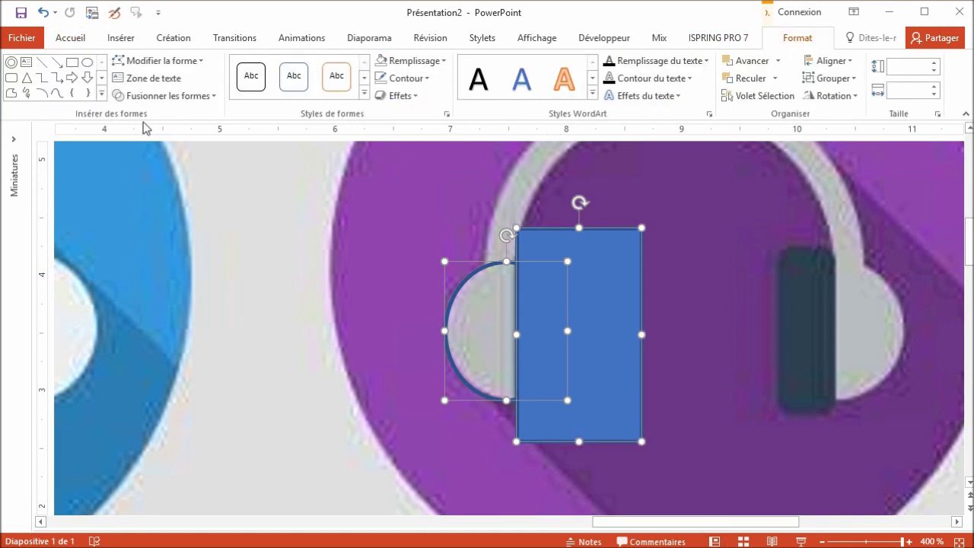
pyautogui.click(183, 97)
pyautogui.click(183, 188)
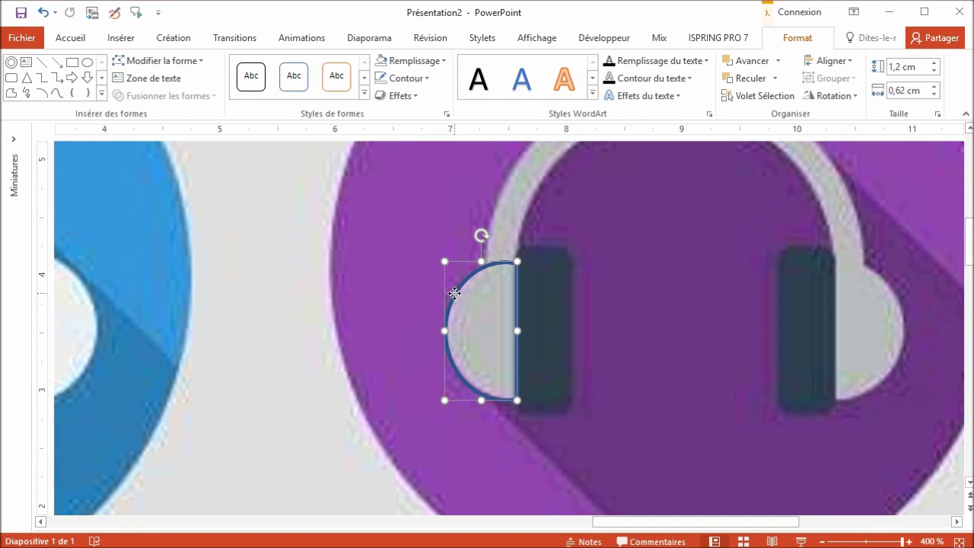
pyautogui.keyDown('ctrl'); pyautogui.moveTo(454, 293); pyautogui.dragTo(825, 294); pyautogui.keyUp('ctrl')
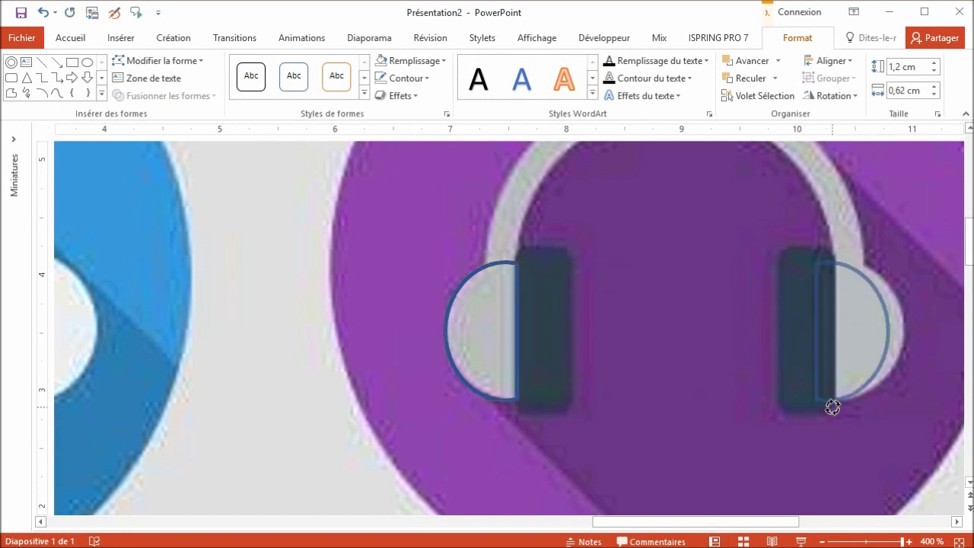
pyautogui.moveTo(852, 236)
pyautogui.mouseDown()
pyautogui.moveTo(832, 404)
pyautogui.moveTo(834, 381)
pyautogui.mouseUp()
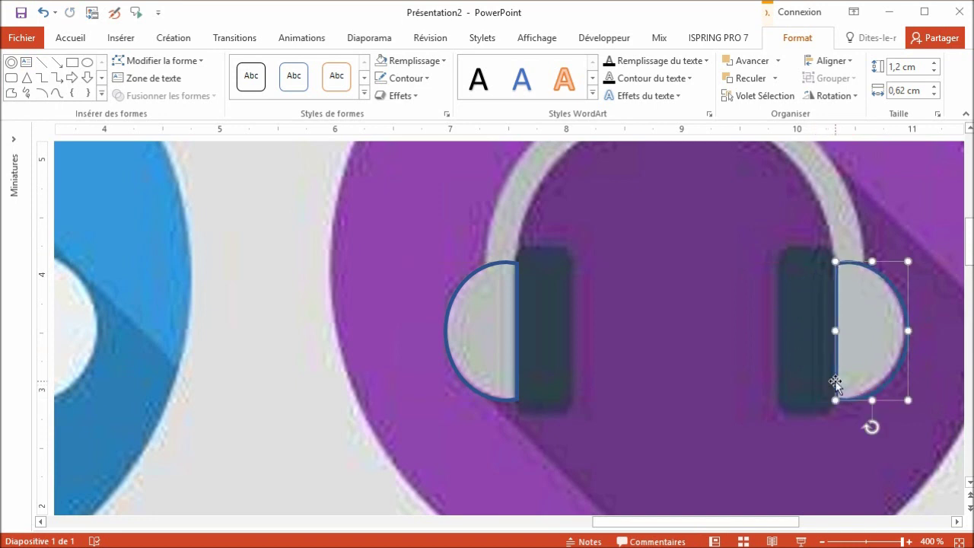
# Draw an Anneau shape over the headband and remove its fill.
pyautogui.click(13, 64)
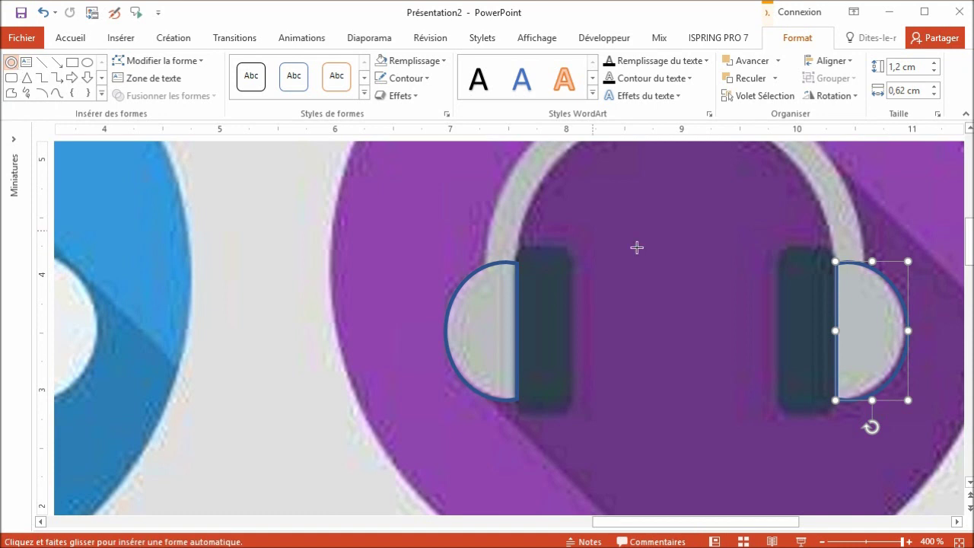
pyautogui.moveTo(632, 256); pyautogui.dragTo(870, 467)
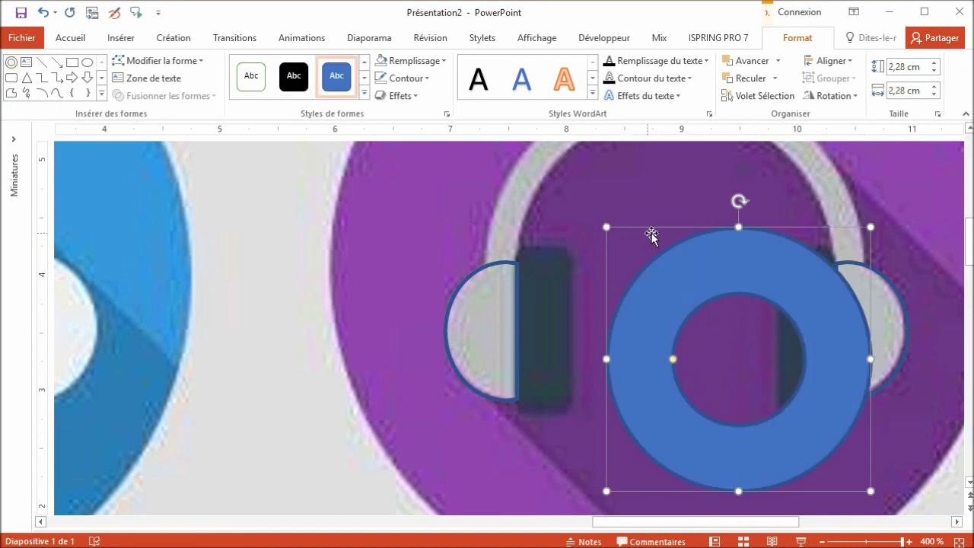
pyautogui.moveTo(652, 236); pyautogui.dragTo(639, 162)
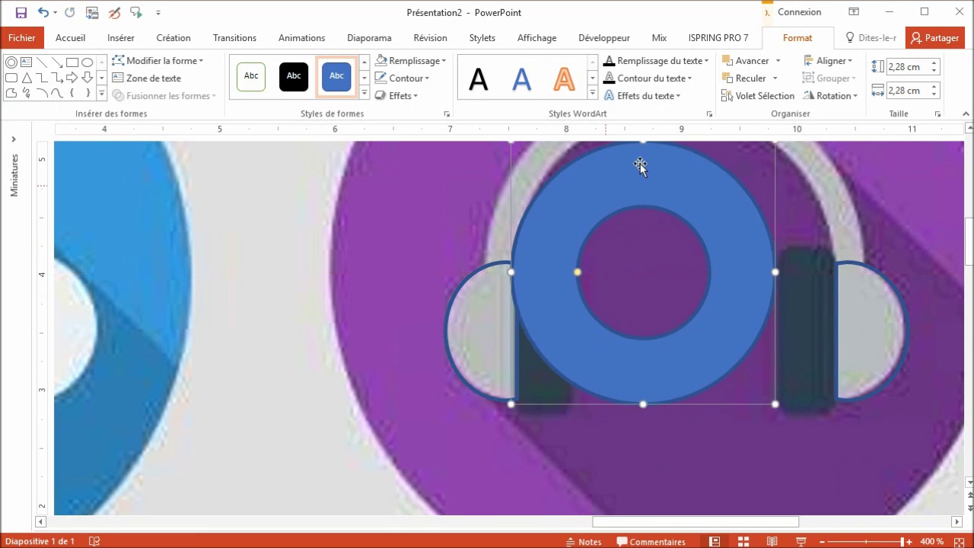
pyautogui.click(411, 60)
pyautogui.scroll(-2, 589, 226)
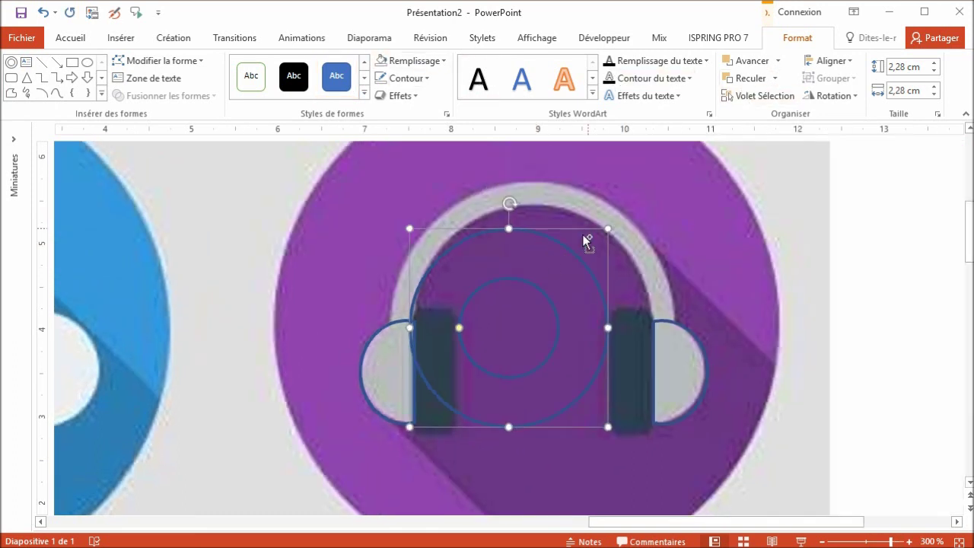
# Resize the ring to fit the headband and adjust its yellow handle to the band thickness.
pyautogui.moveTo(606, 228); pyautogui.dragTo(656, 221)
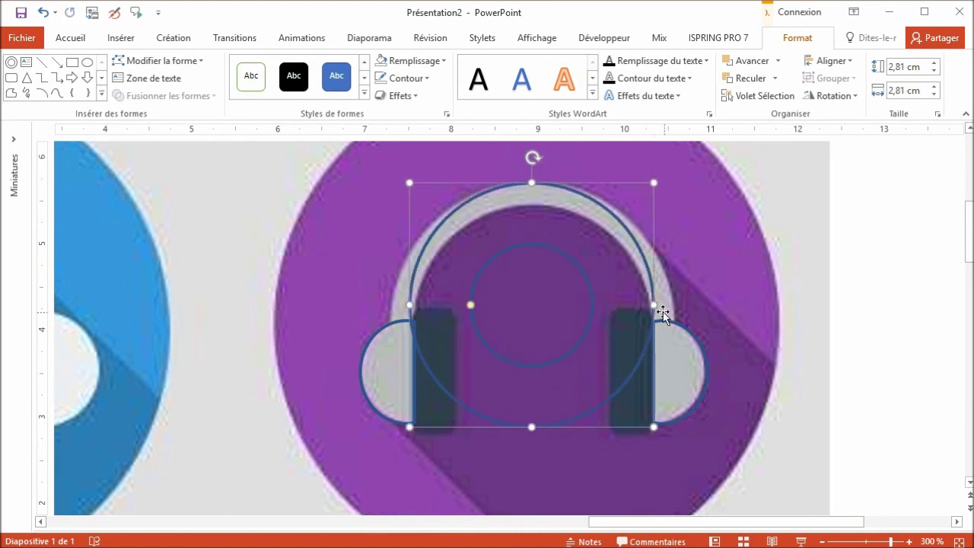
pyautogui.moveTo(657, 304); pyautogui.dragTo(673, 304)
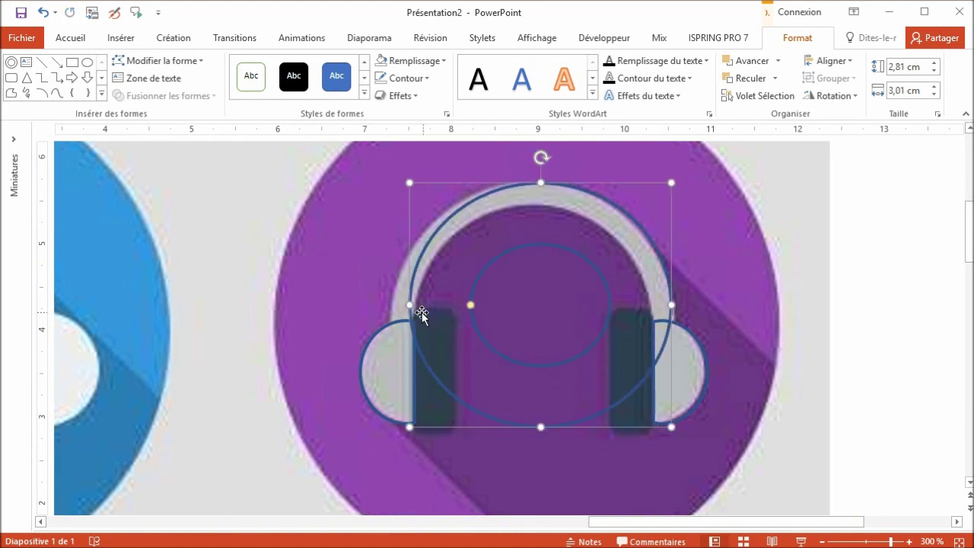
pyautogui.moveTo(410, 308); pyautogui.dragTo(395, 304)
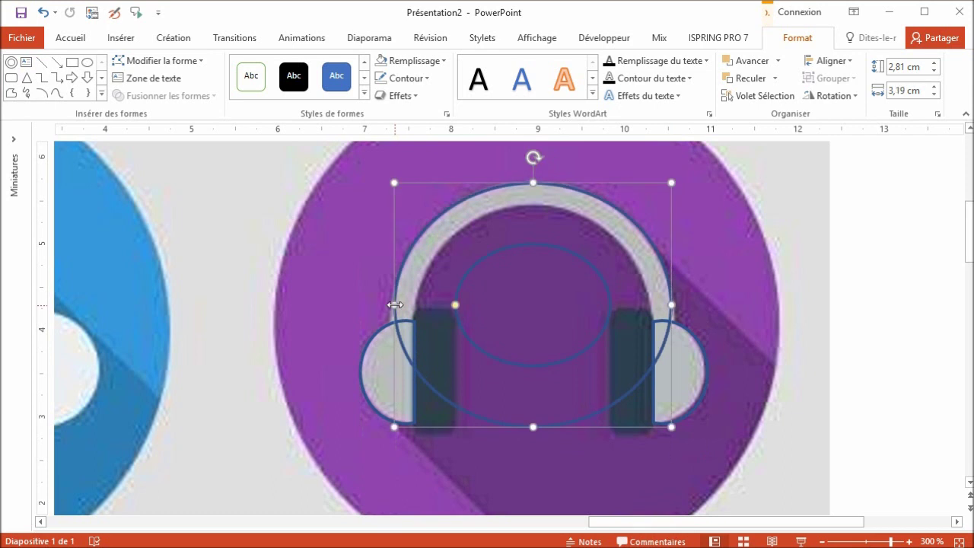
pyautogui.moveTo(533, 428); pyautogui.dragTo(541, 456)
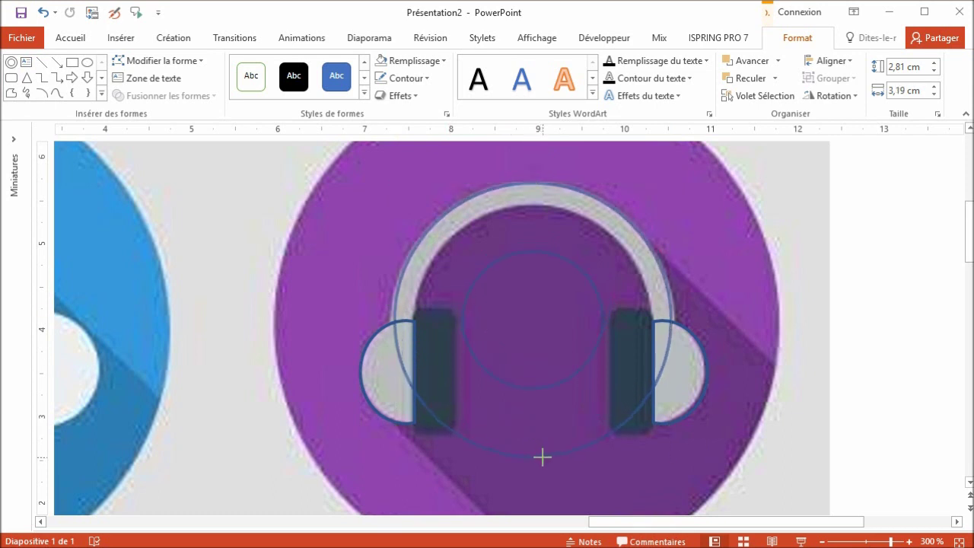
pyautogui.moveTo(672, 320); pyautogui.dragTo(674, 320)
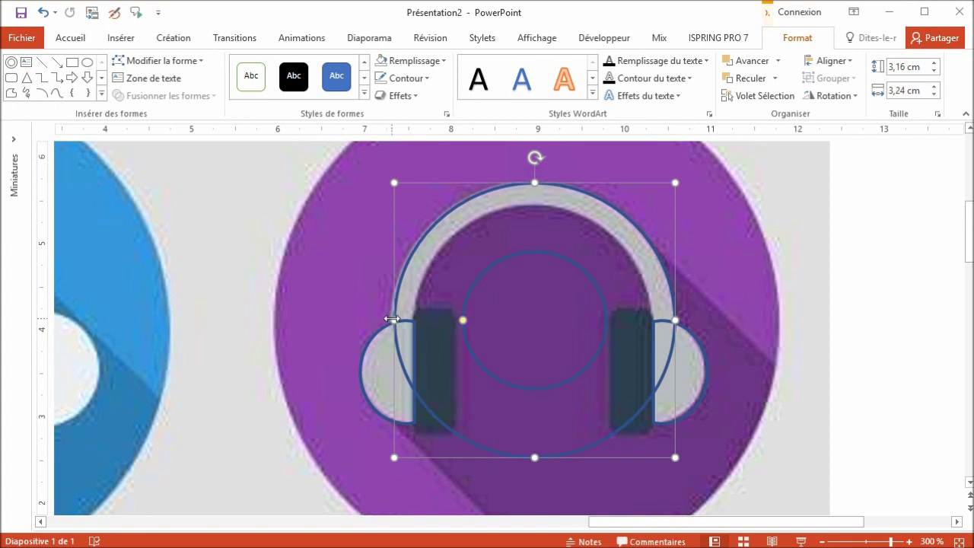
pyautogui.moveTo(392, 320); pyautogui.dragTo(389, 320)
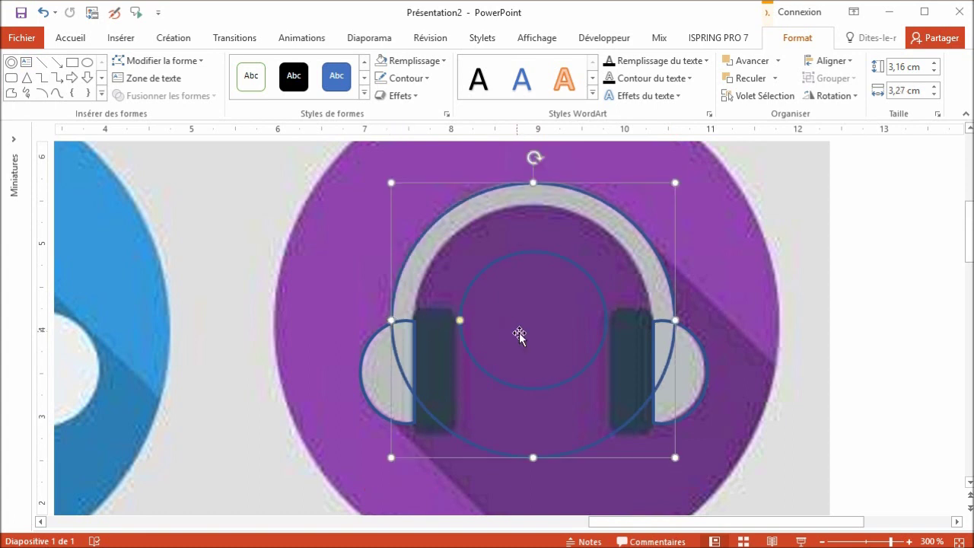
pyautogui.moveTo(463, 319); pyautogui.dragTo(414, 326)
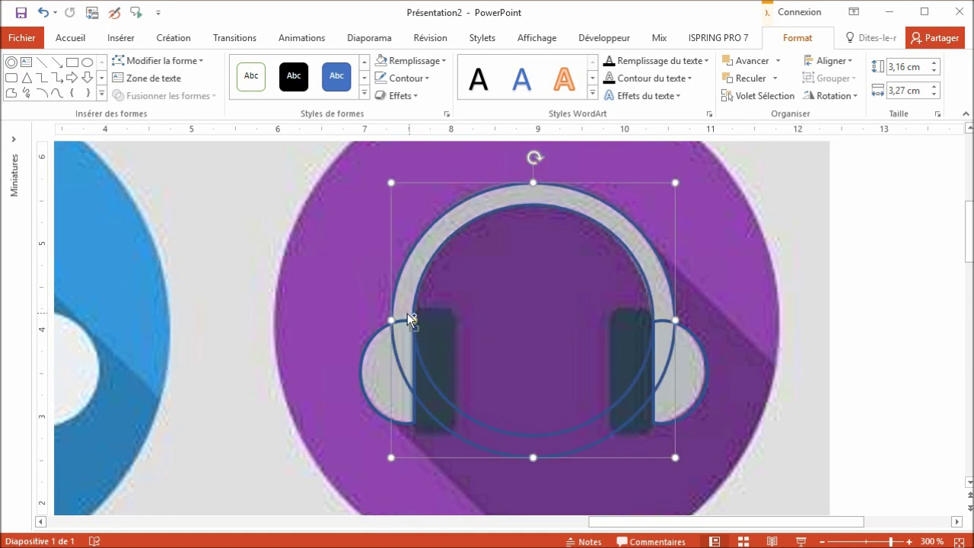
pyautogui.keyDown('ctrl'); pyautogui.scroll(10, 407, 313); pyautogui.keyUp('ctrl')
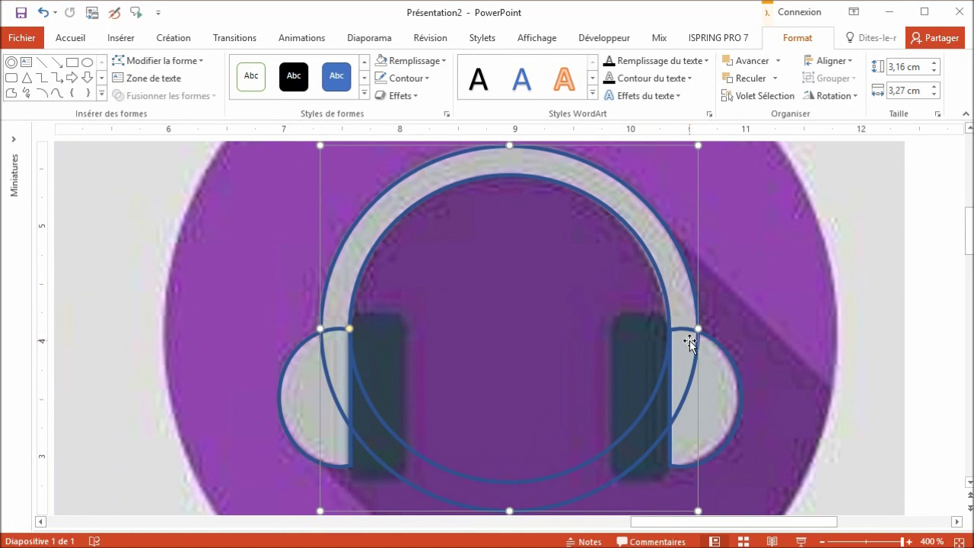
pyautogui.moveTo(698, 328); pyautogui.dragTo(698, 329)
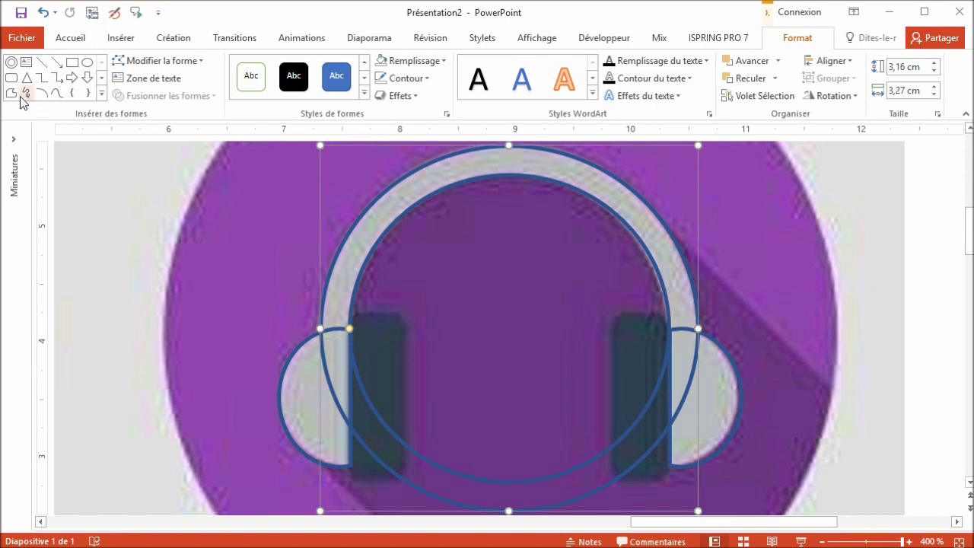
# Draw a rectangle over the headband's lower arc and remove its fill.
pyautogui.click(72, 61)
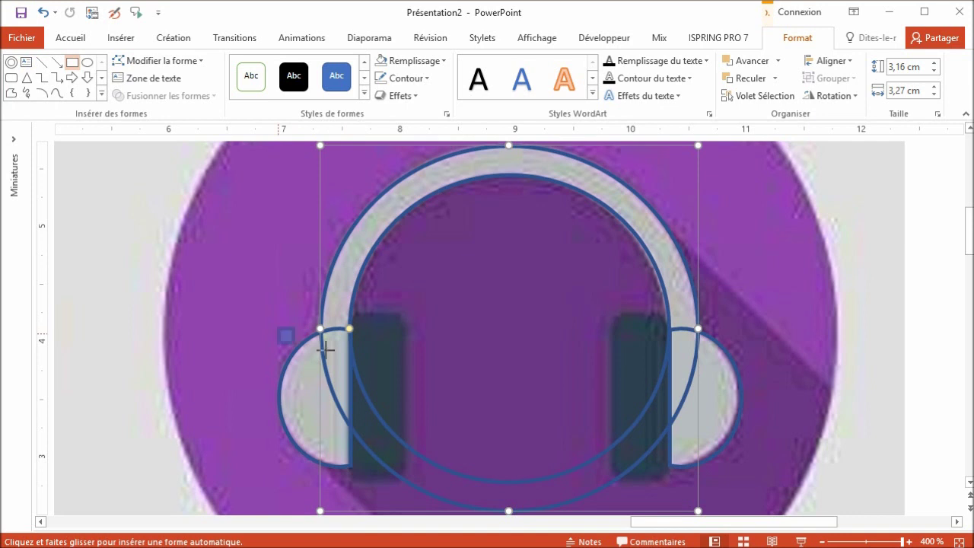
pyautogui.moveTo(326, 349); pyautogui.dragTo(786, 503)
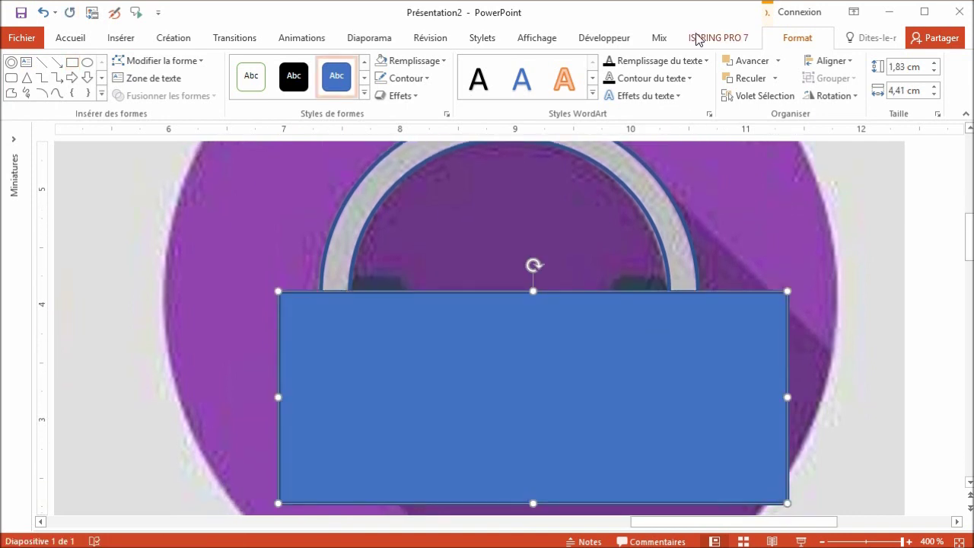
pyautogui.click(382, 60)
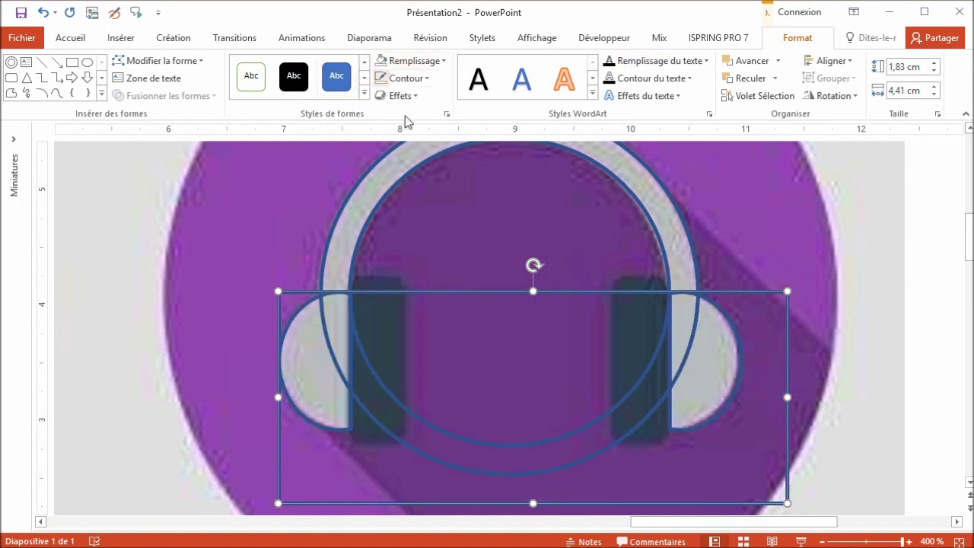
pyautogui.keyDown('ctrl'); pyautogui.scroll(-2, 624, 322); pyautogui.keyUp('ctrl')
pyautogui.keyDown('ctrl'); pyautogui.scroll(2, 489, 330); pyautogui.keyUp('ctrl')
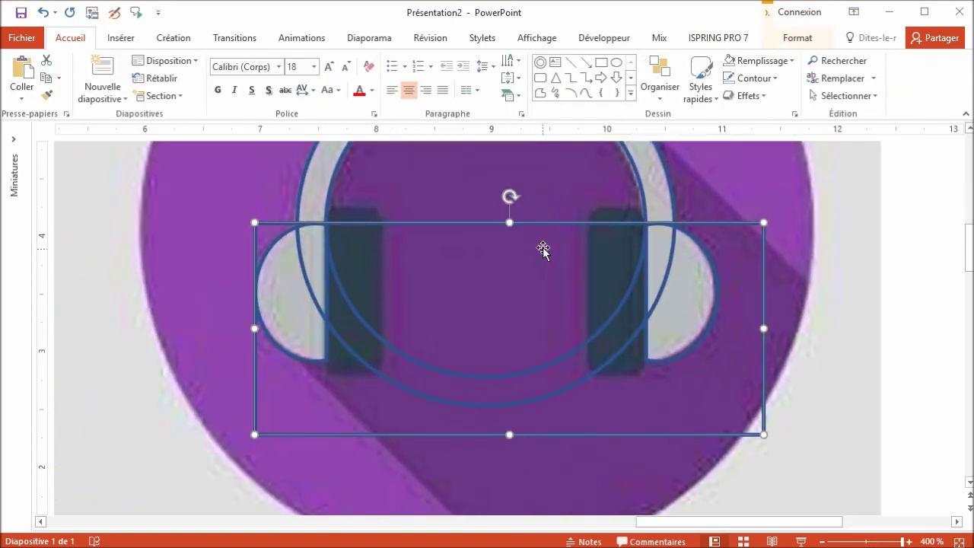
pyautogui.moveTo(507, 221); pyautogui.dragTo(511, 225)
# Subtract the rectangle from the headband arc, leaving only its upper arch.
pyautogui.click(642, 196)
pyautogui.keyDown('shift'); pyautogui.click(733, 223); pyautogui.keyUp('shift')
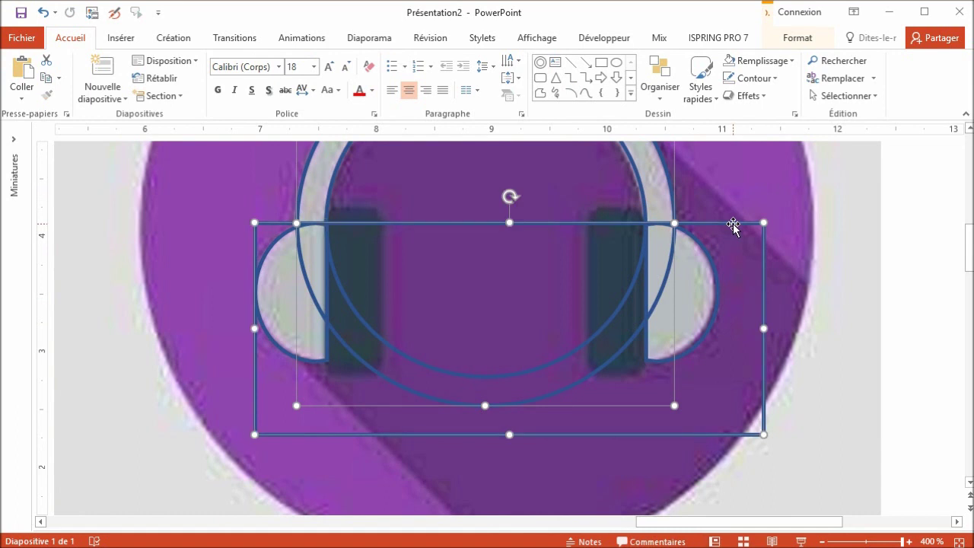
pyautogui.click(795, 38)
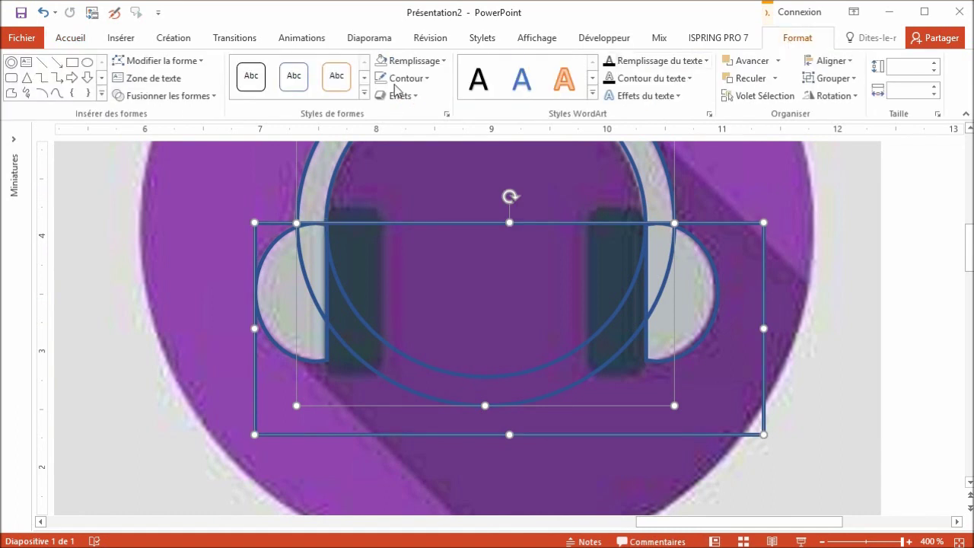
pyautogui.click(199, 96)
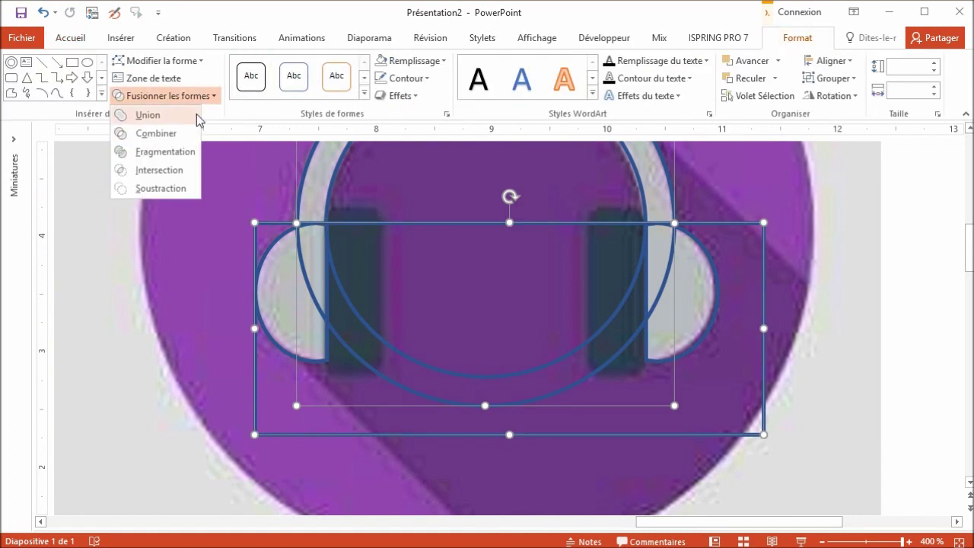
pyautogui.click(175, 189)
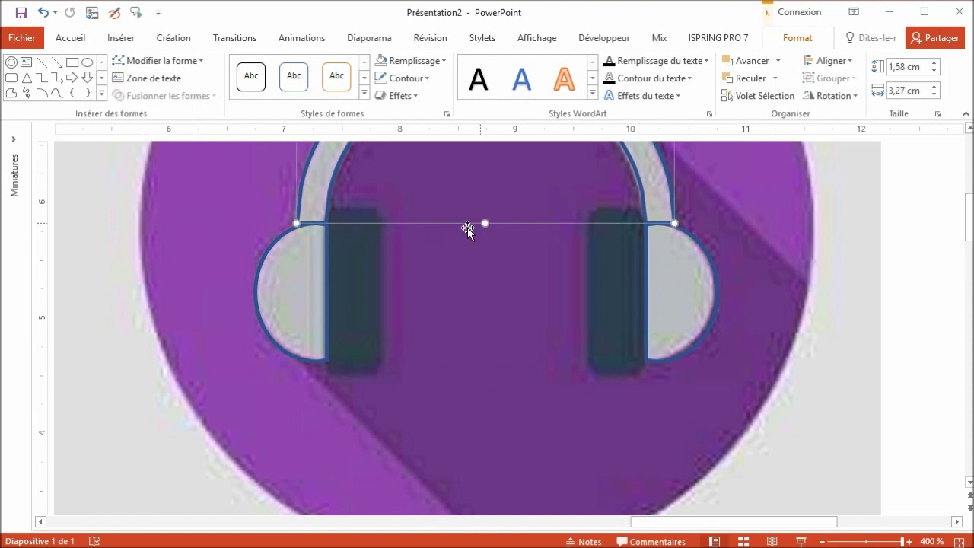
# Union the headband arc with the left and right ear cups into one shape.
pyautogui.keyDown('shift'); pyautogui.click(327, 266); pyautogui.keyUp('shift')
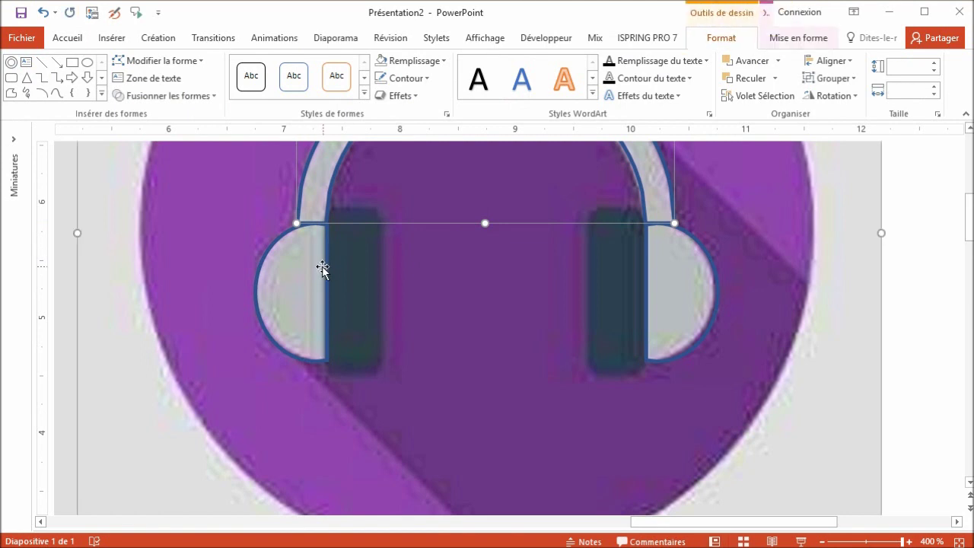
pyautogui.keyDown('shift'); pyautogui.click(259, 265); pyautogui.keyUp('shift')
pyautogui.keyDown('shift'); pyautogui.click(258, 265); pyautogui.keyUp('shift')
pyautogui.keyDown('shift'); pyautogui.click(258, 265); pyautogui.keyUp('shift')
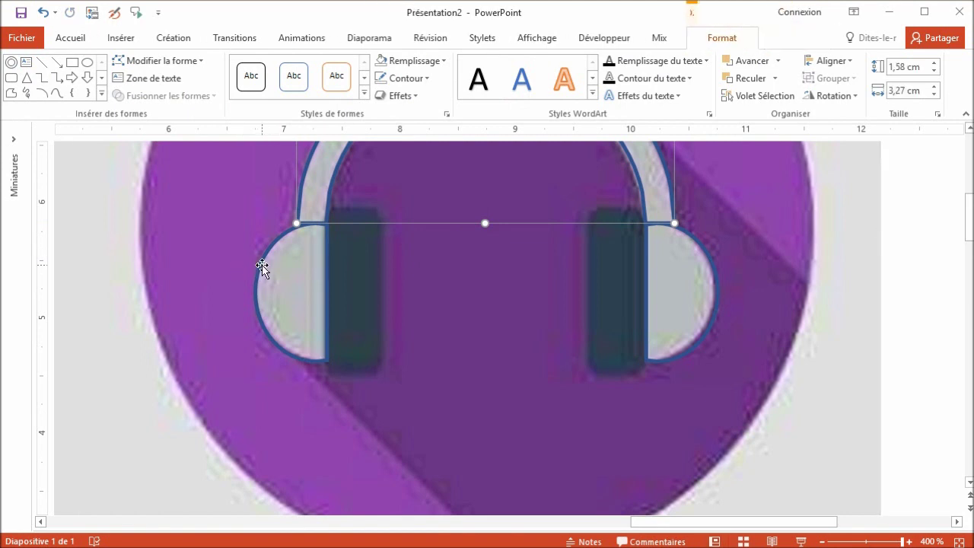
pyautogui.keyDown('ctrl'); pyautogui.scroll(-5, 261, 261); pyautogui.keyUp('ctrl')
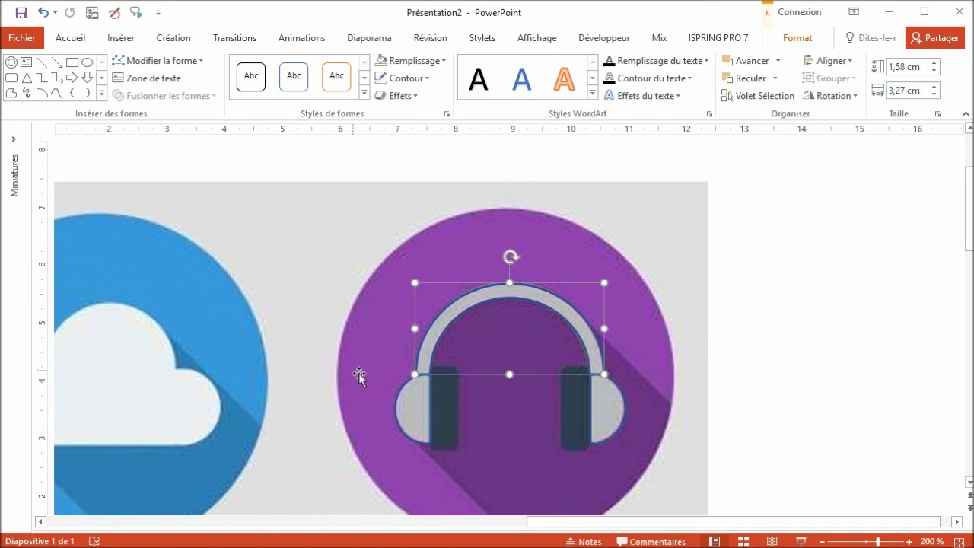
pyautogui.keyDown('shift'); pyautogui.click(400, 388); pyautogui.keyUp('shift')
pyautogui.keyDown('shift'); pyautogui.click(401, 388); pyautogui.keyUp('shift')
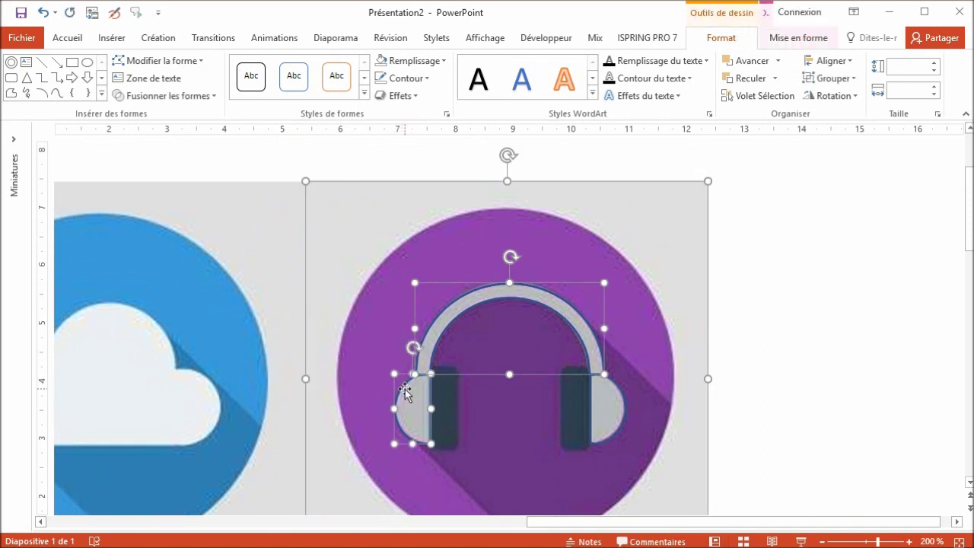
pyautogui.keyDown('shift'); pyautogui.click(361, 374); pyautogui.keyUp('shift')
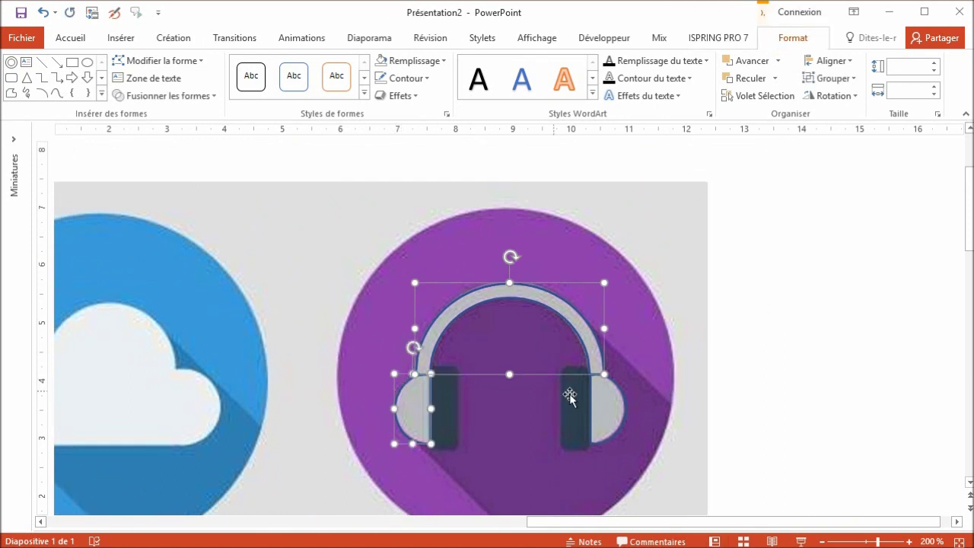
pyautogui.keyDown('shift'); pyautogui.click(622, 398); pyautogui.keyUp('shift')
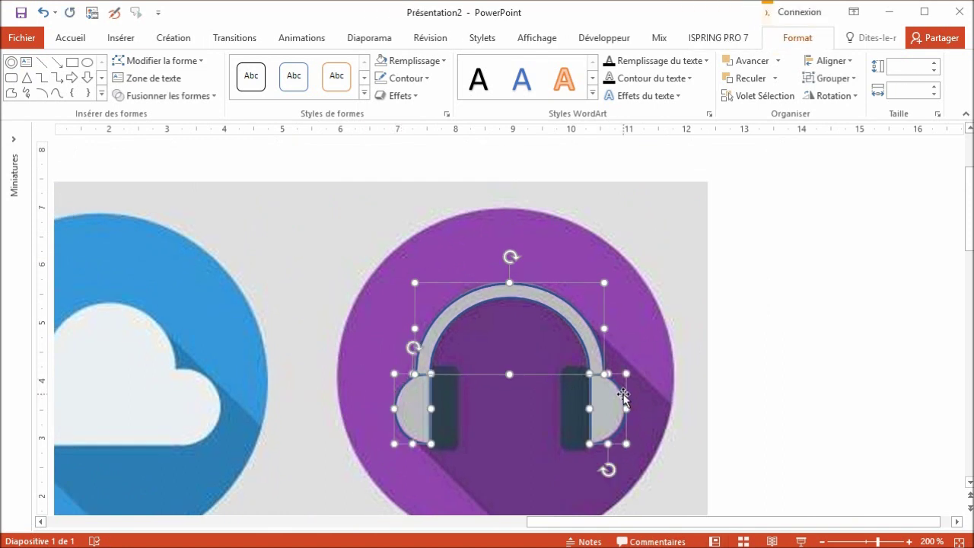
pyautogui.click(191, 96)
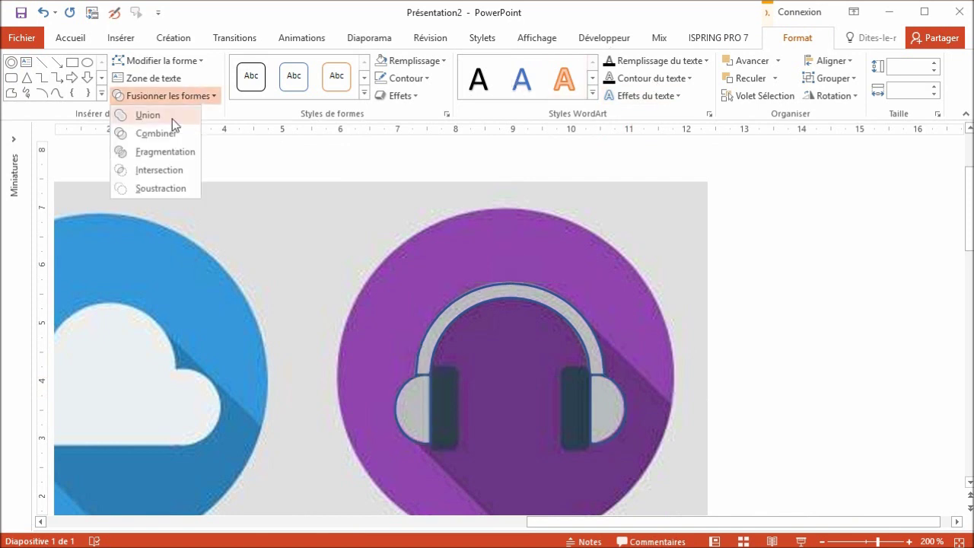
pyautogui.click(172, 119)
# Fill the merged headphones with the ear cup grey using the eyedropper and remove the outline.
pyautogui.click(420, 62)
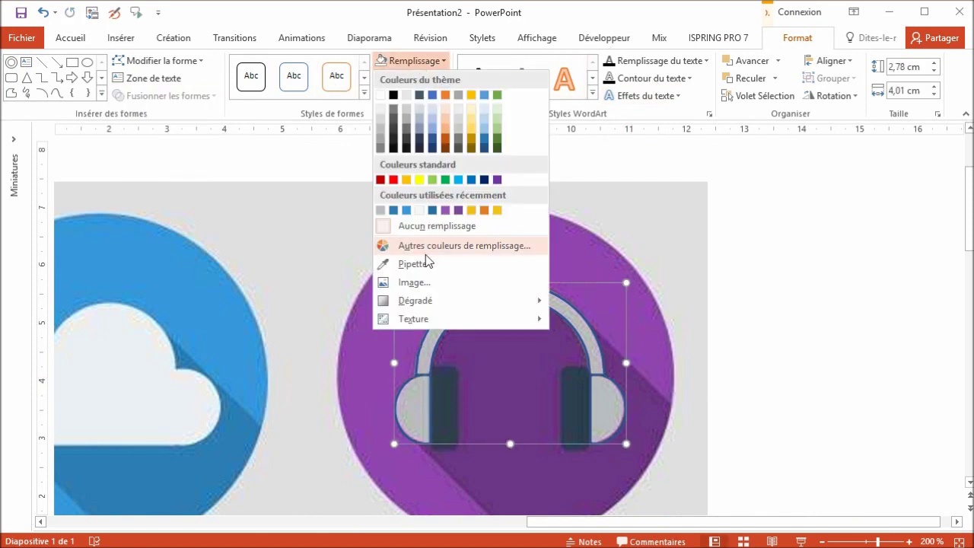
pyautogui.click(403, 264)
pyautogui.click(418, 398)
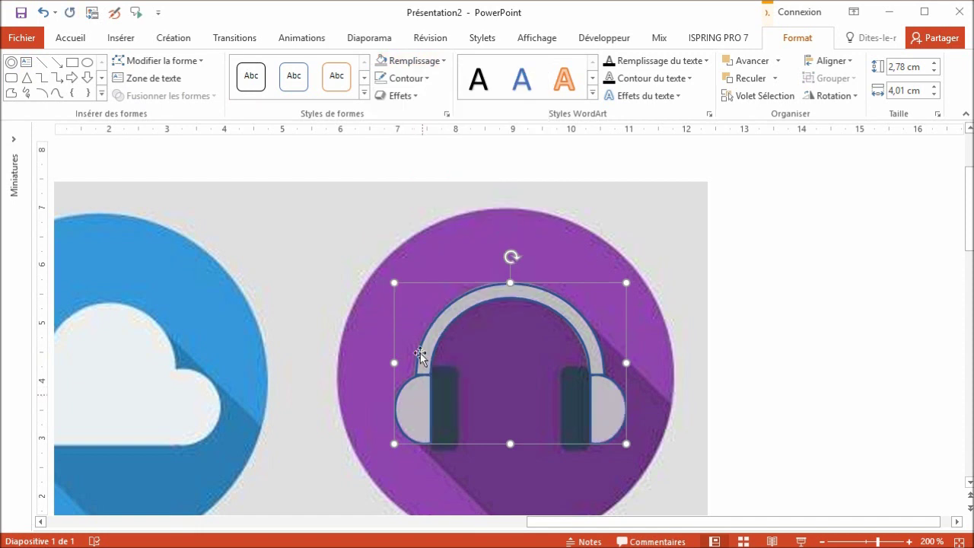
pyautogui.click(380, 77)
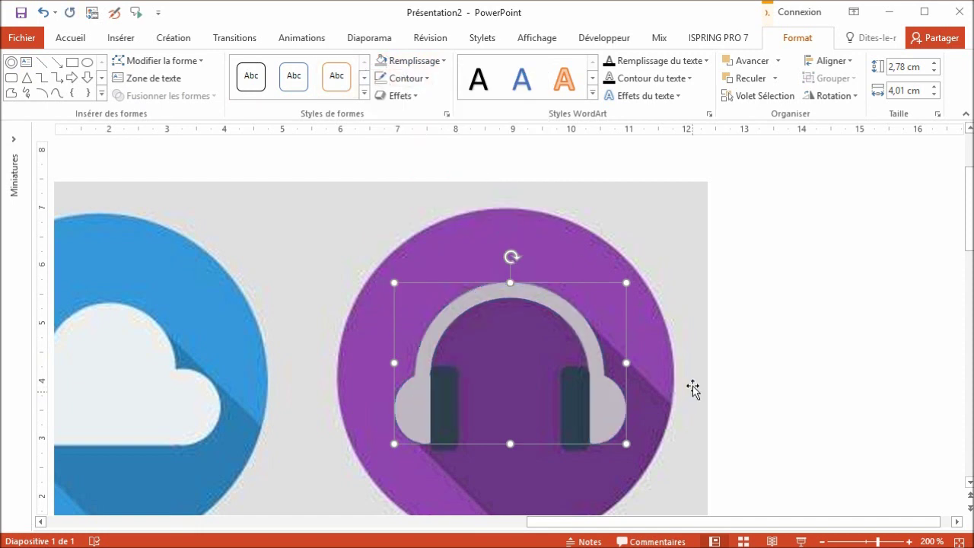
# Undo moving the headphones and split them back into separate headband and ear cup pieces.
pyautogui.moveTo(607, 394); pyautogui.dragTo(691, 401)
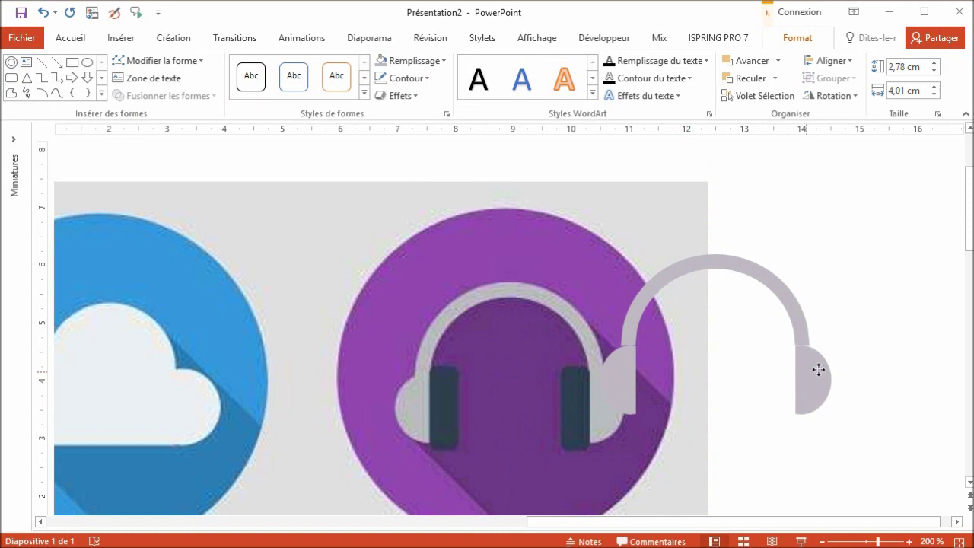
pyautogui.moveTo(806, 372); pyautogui.dragTo(843, 363)
pyautogui.hotkey('ctrl', 'z')
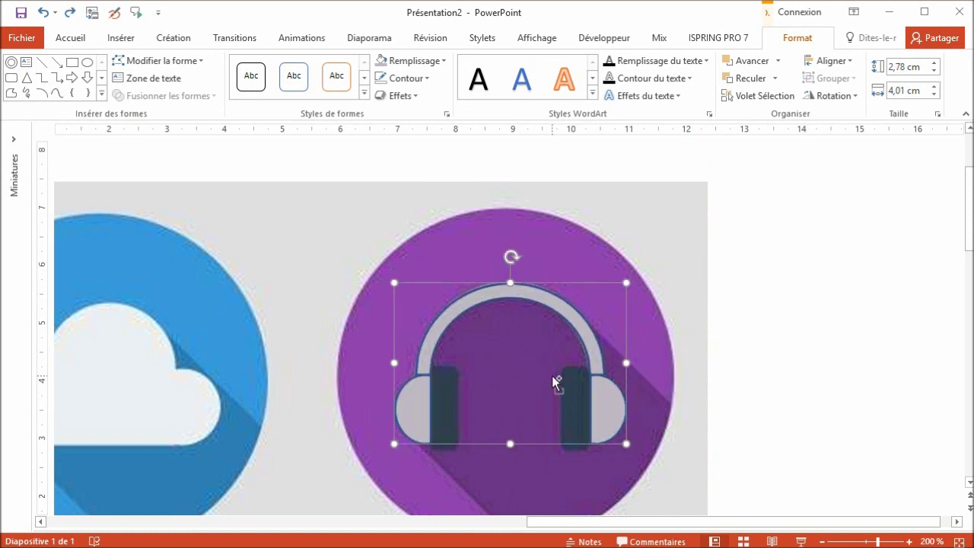
pyautogui.keyDown('ctrl'); pyautogui.scroll(5, 571, 370); pyautogui.keyUp('ctrl')
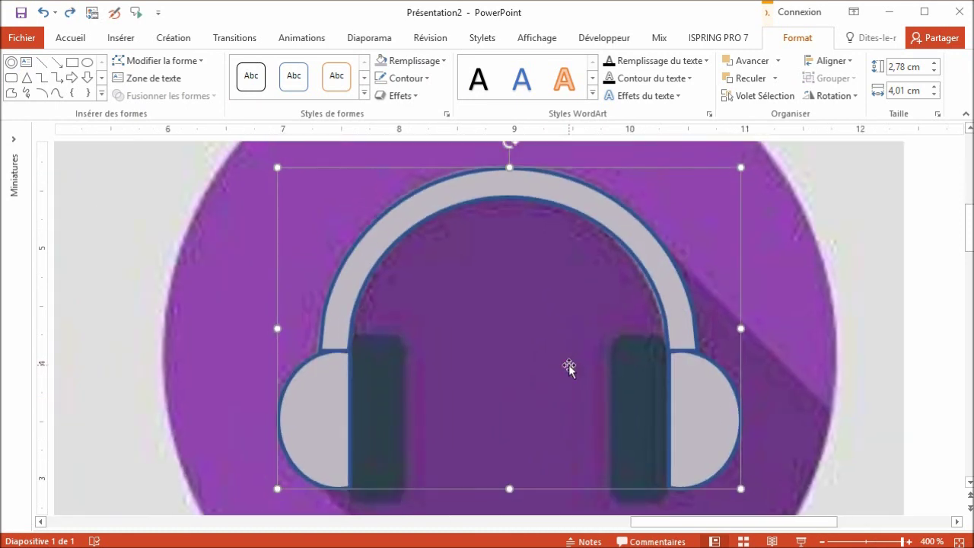
pyautogui.hotkey('ctrl', 'shift', 'g')
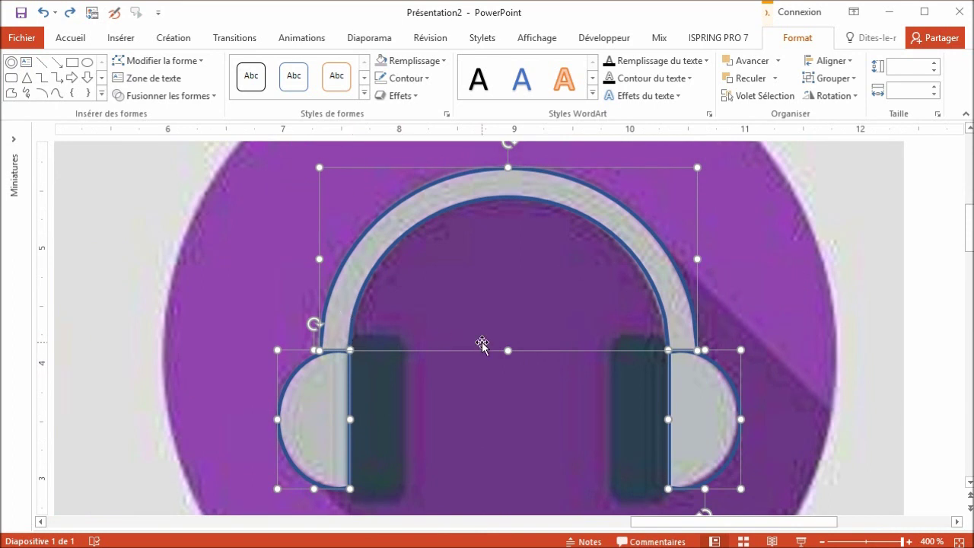
# Nudge the headband slightly down, union it with both ear cups, and remove the blue outline.
pyautogui.click(846, 310)
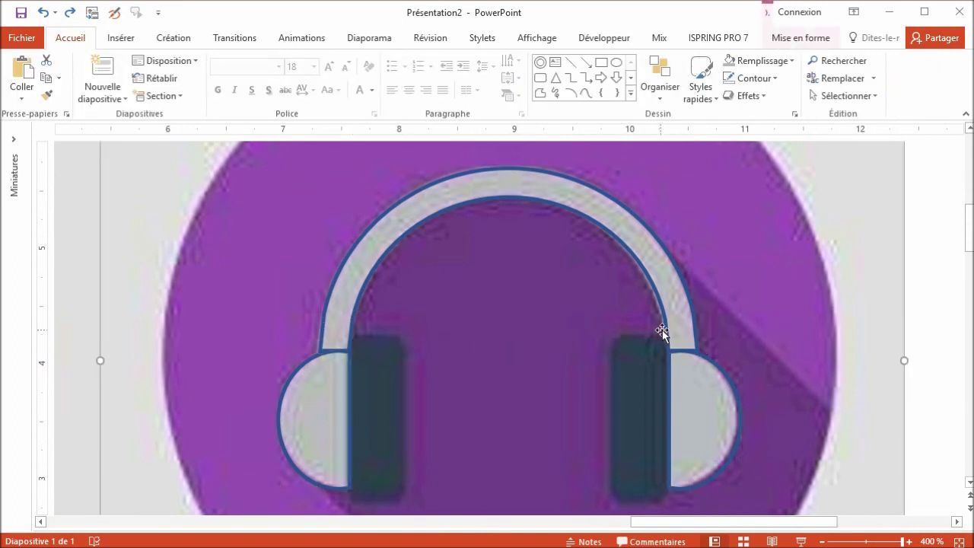
pyautogui.click(664, 332)
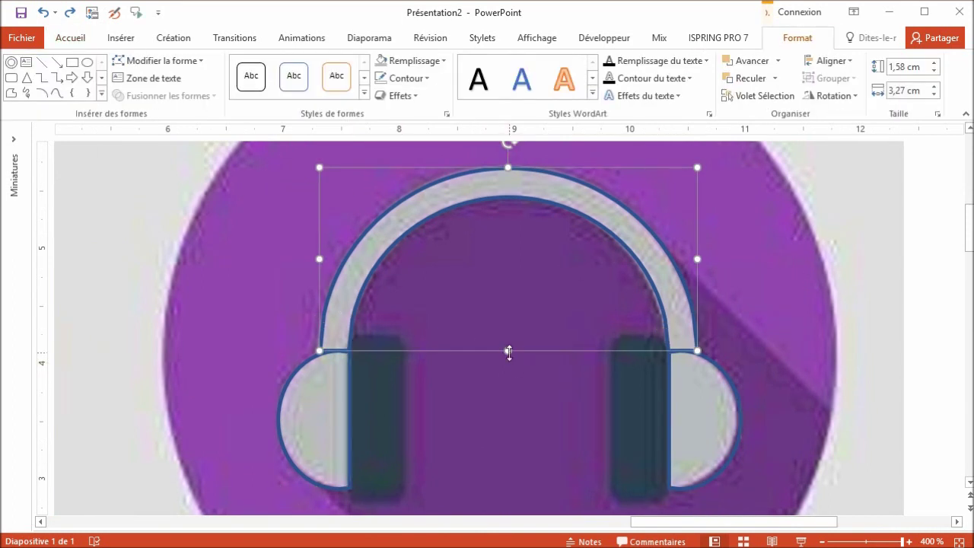
pyautogui.moveTo(508, 351); pyautogui.dragTo(508, 359)
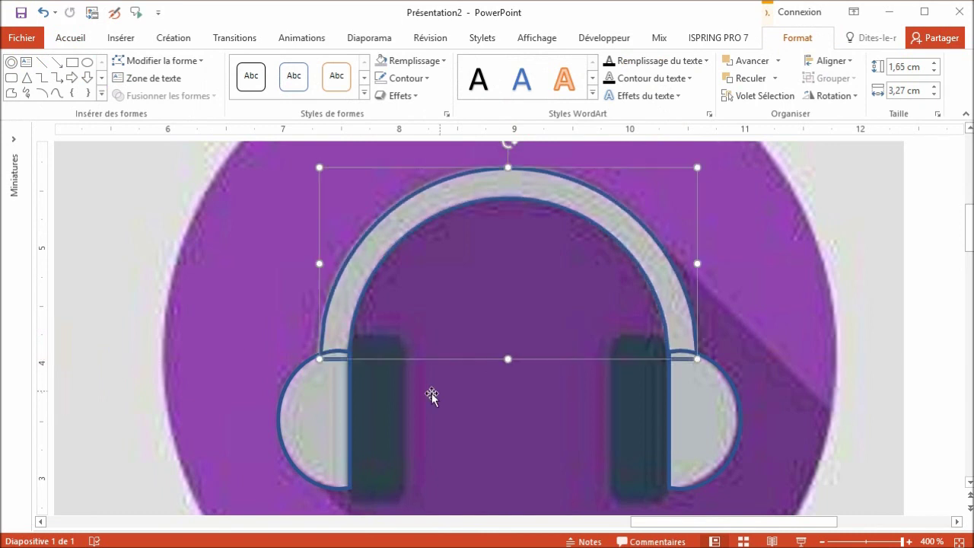
pyautogui.keyDown('shift'); pyautogui.click(350, 401); pyautogui.keyUp('shift')
pyautogui.keyDown('shift'); pyautogui.click(668, 399); pyautogui.keyUp('shift')
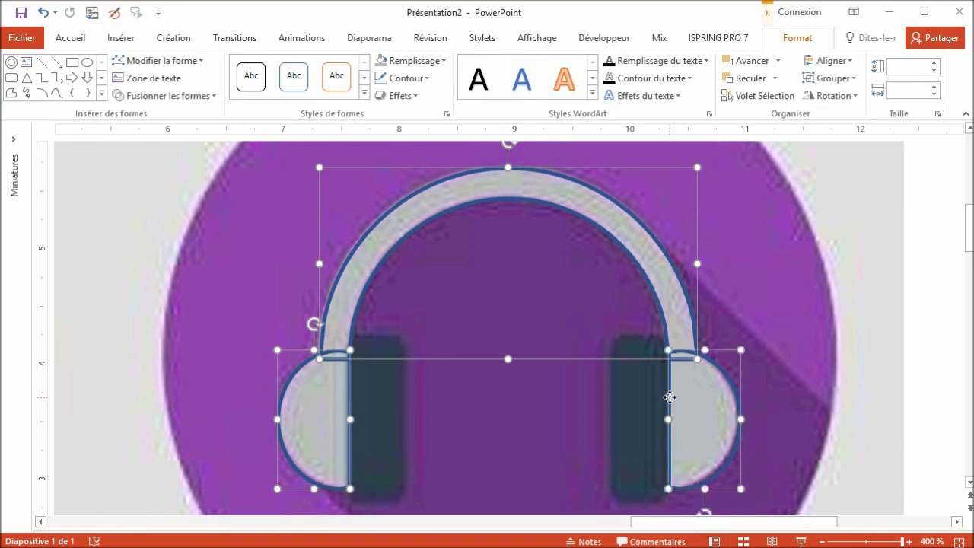
pyautogui.click(169, 96)
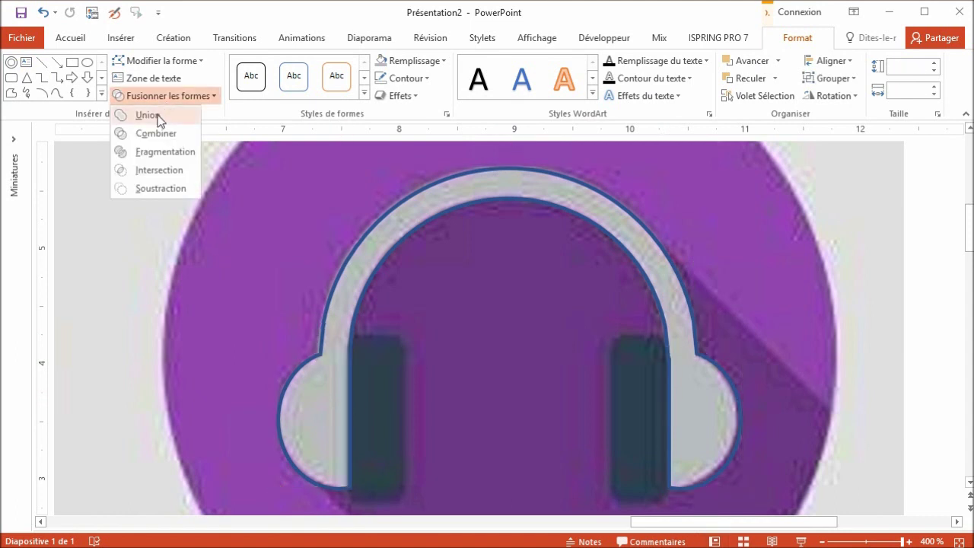
pyautogui.click(158, 115)
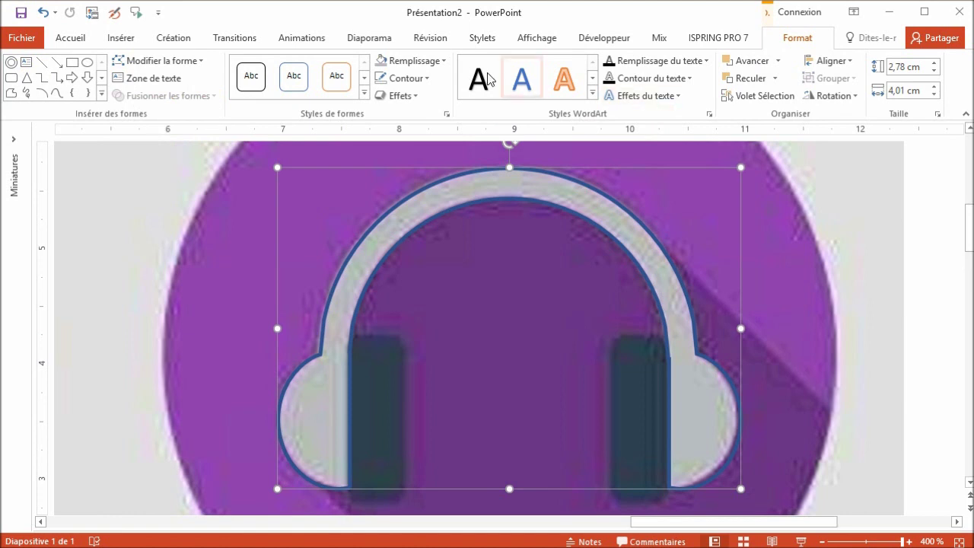
pyautogui.click(381, 82)
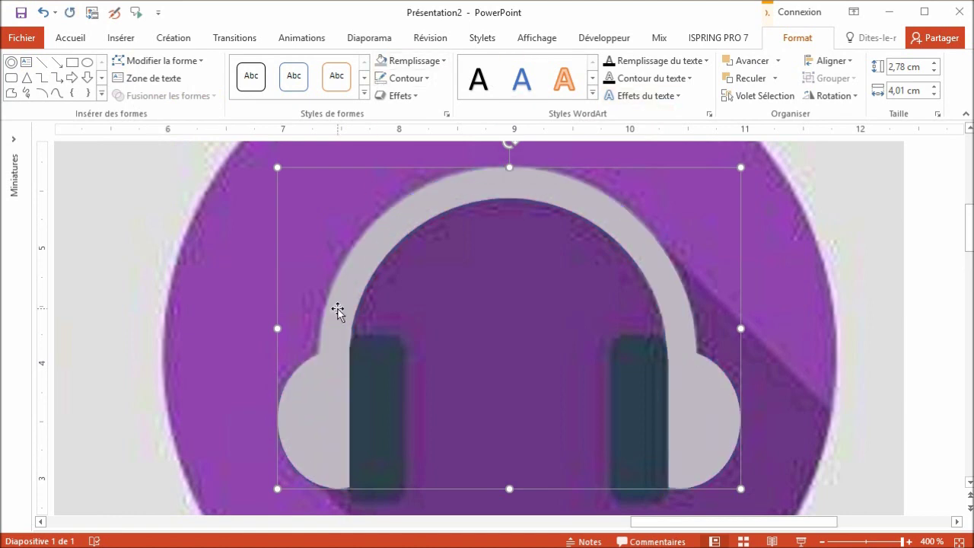
pyautogui.moveTo(337, 311)
pyautogui.mouseDown()
pyautogui.moveTo(487, 270)
pyautogui.moveTo(330, 295)
pyautogui.moveTo(335, 305)
pyautogui.mouseUp()
# Try editing the headphone shape's points, undo the added point, then choose the rounded rectangle.
pyautogui.rightClick(343, 329)
pyautogui.click(403, 434)
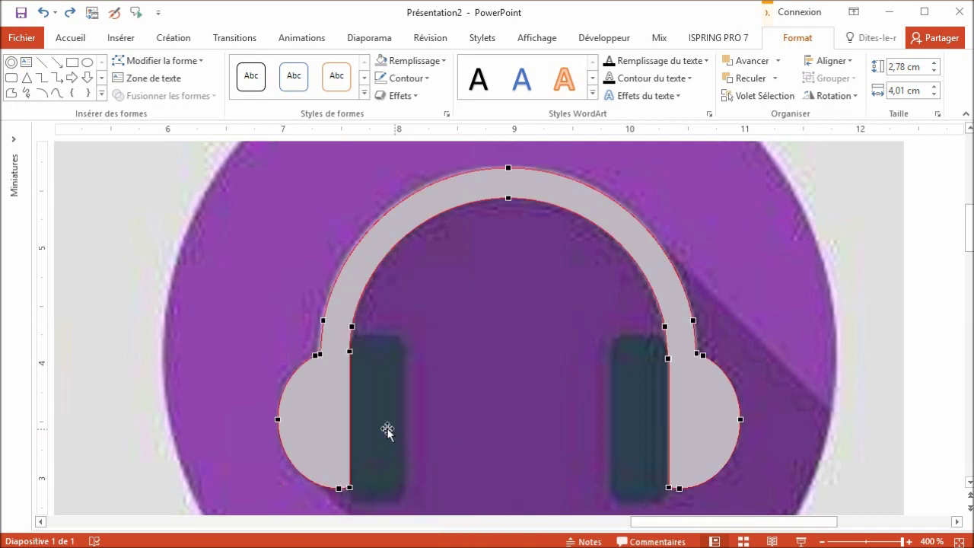
pyautogui.click(349, 353)
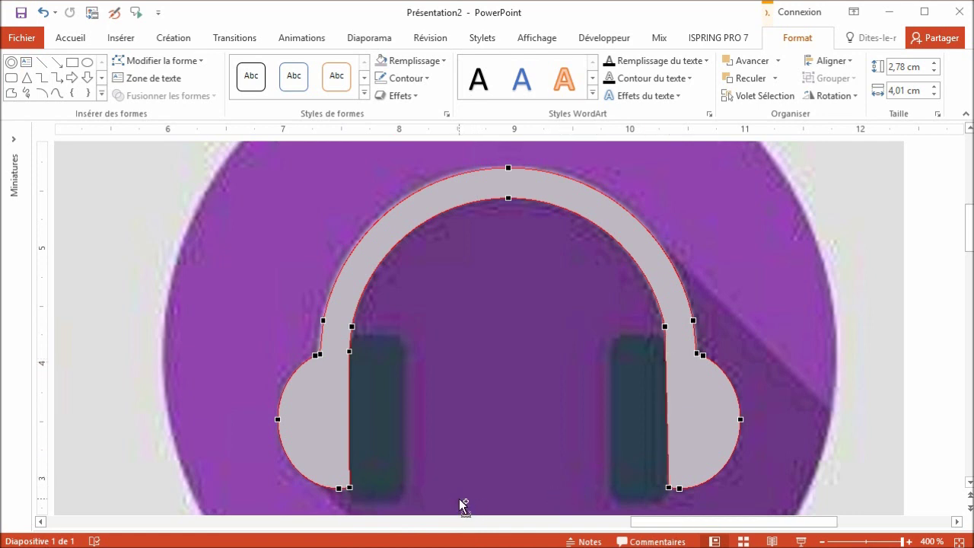
pyautogui.hotkey('ctrl', 'z')
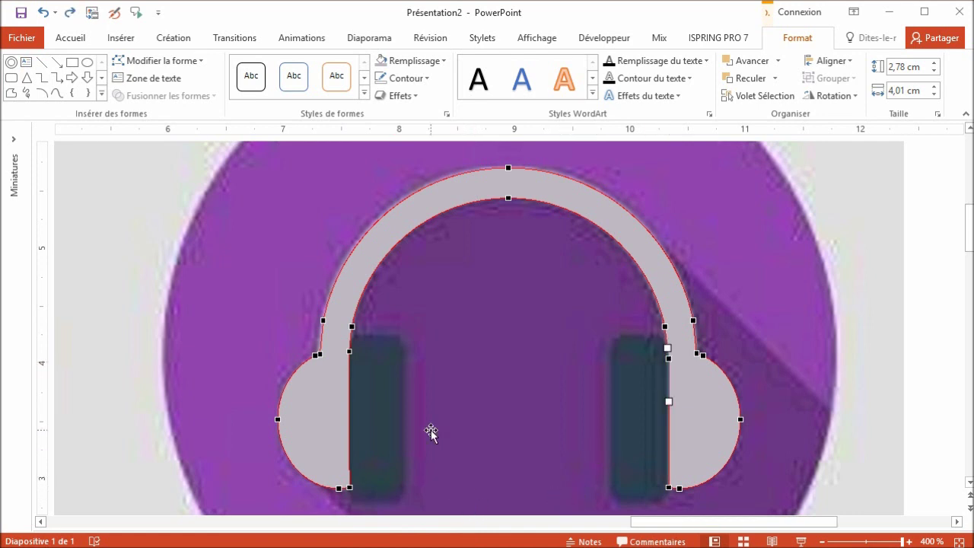
pyautogui.click(467, 411)
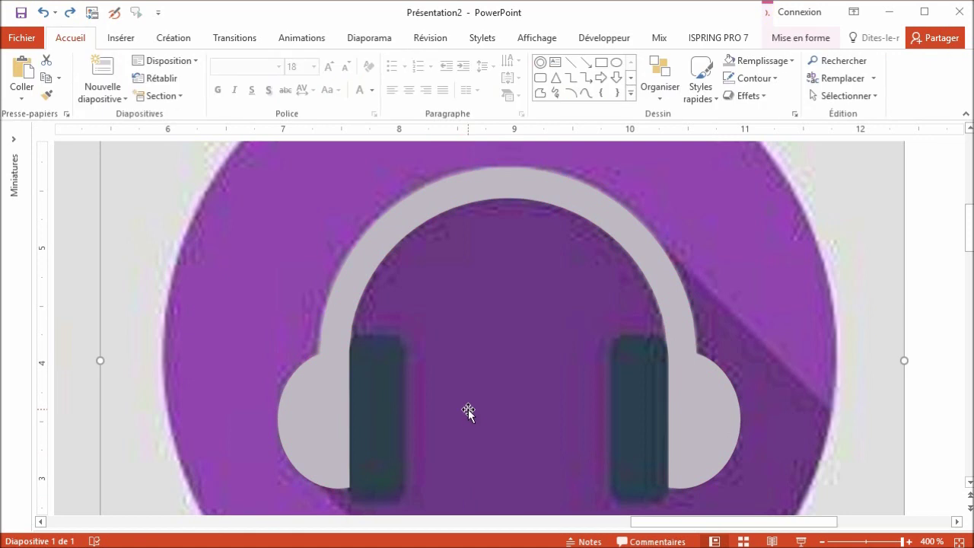
pyautogui.click(538, 94)
# Draw a rounded rectangle, remove its blue fill, and fit it over the left ear pad.
pyautogui.moveTo(463, 316); pyautogui.dragTo(527, 465)
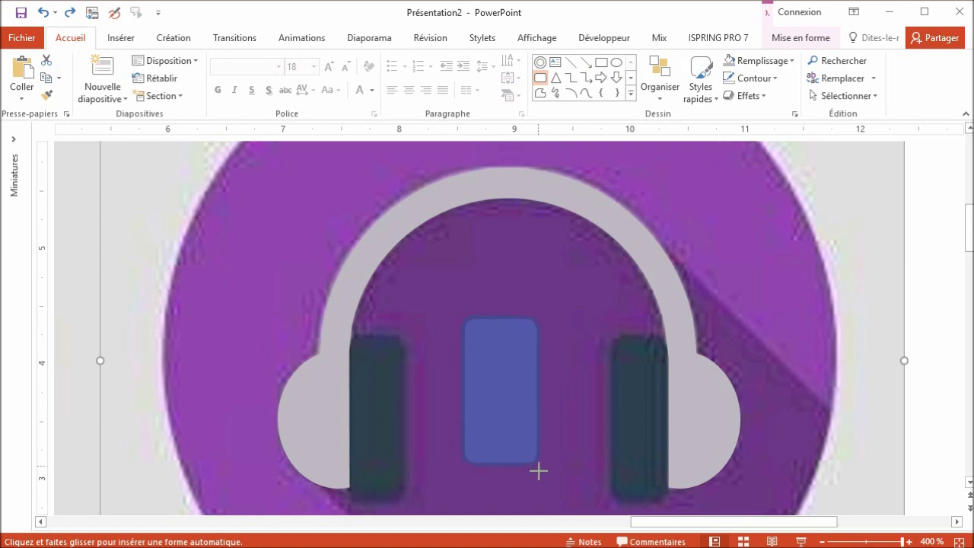
pyautogui.moveTo(498, 394)
pyautogui.mouseDown()
pyautogui.moveTo(418, 428)
pyautogui.moveTo(385, 413)
pyautogui.mouseUp()
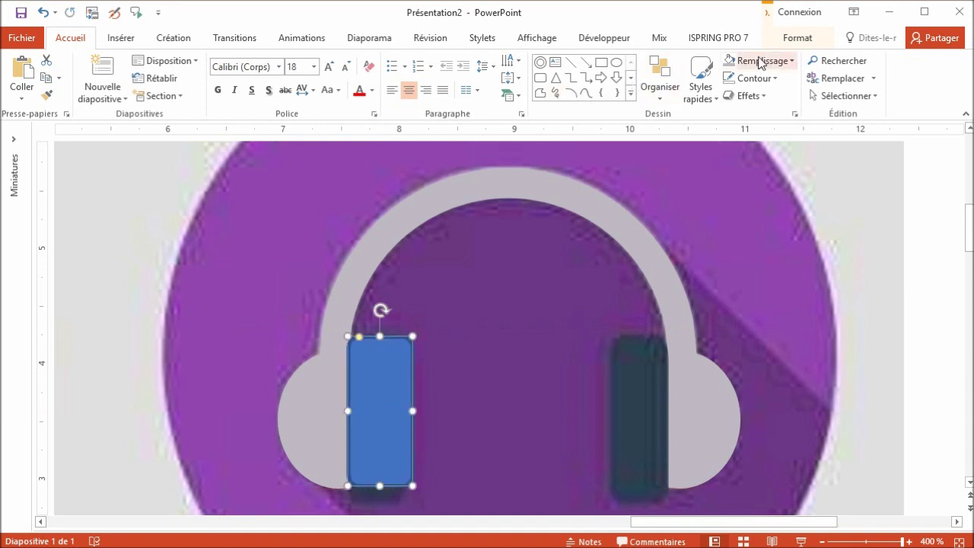
pyautogui.click(732, 61)
pyautogui.click(755, 224)
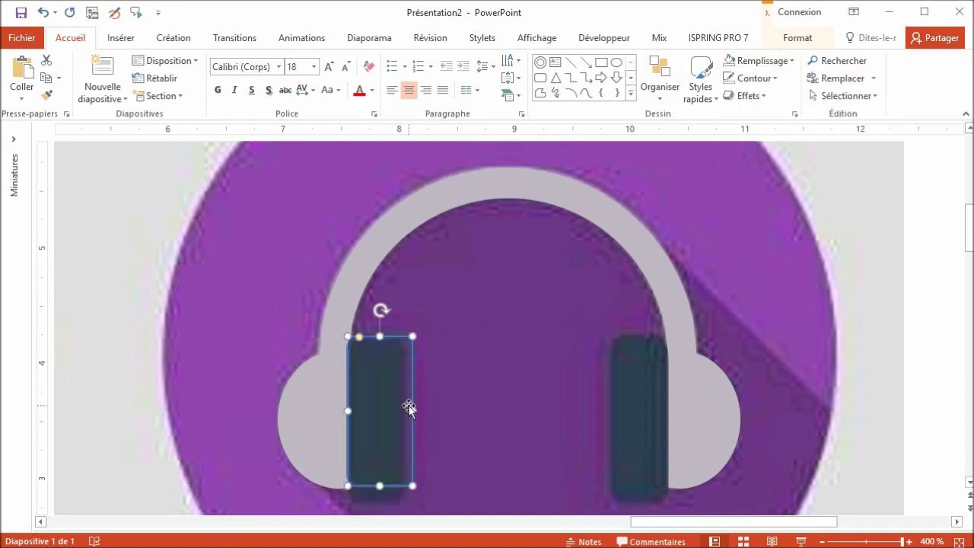
pyautogui.moveTo(413, 410); pyautogui.dragTo(407, 410)
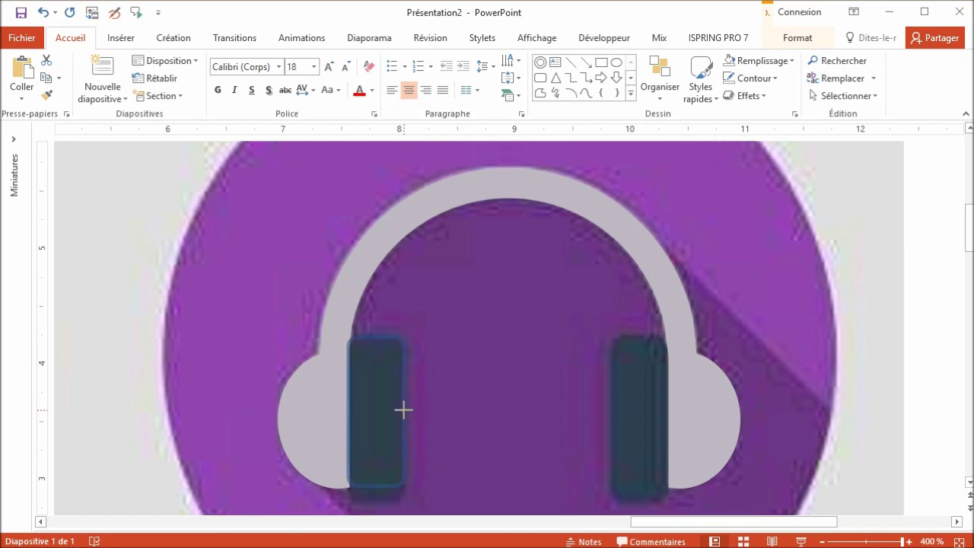
pyautogui.moveTo(376, 484); pyautogui.dragTo(380, 499)
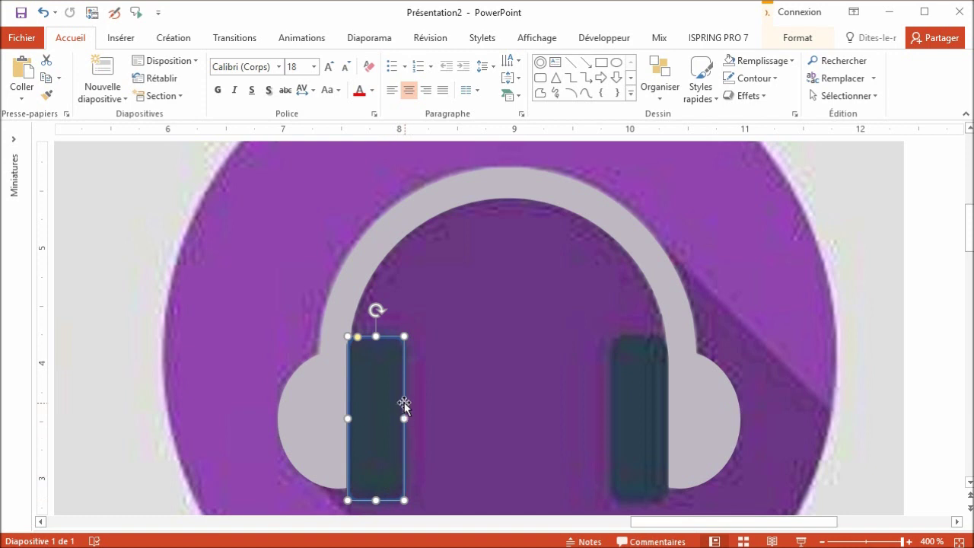
# Ctrl-drag a copy of the rounded rectangle onto the right ear pad.
pyautogui.click(771, 61)
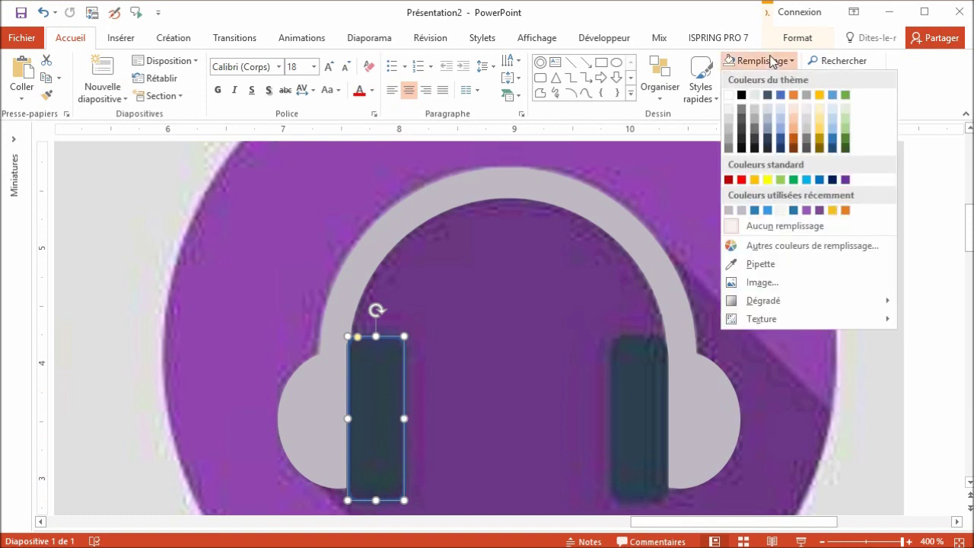
pyautogui.press('Escape')
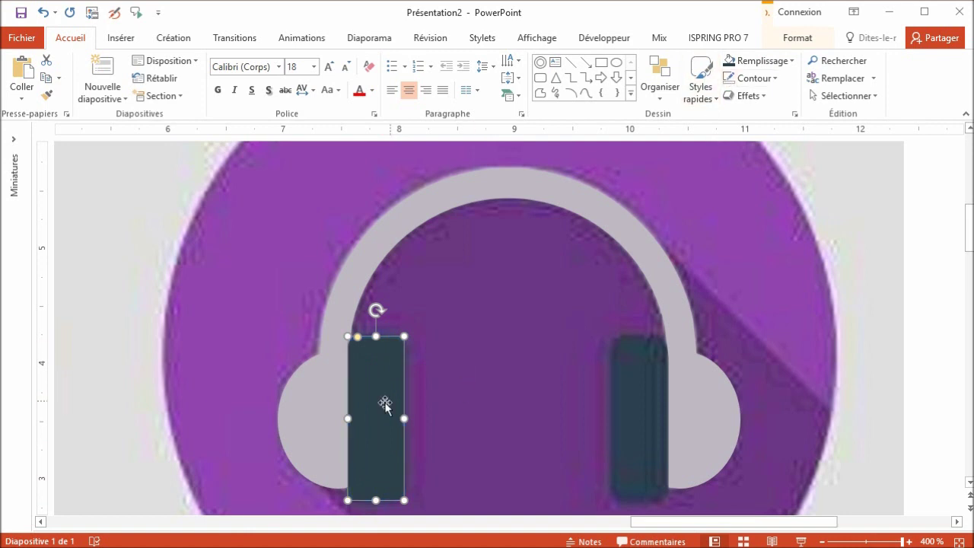
pyautogui.moveTo(385, 401); pyautogui.dragTo(646, 402)
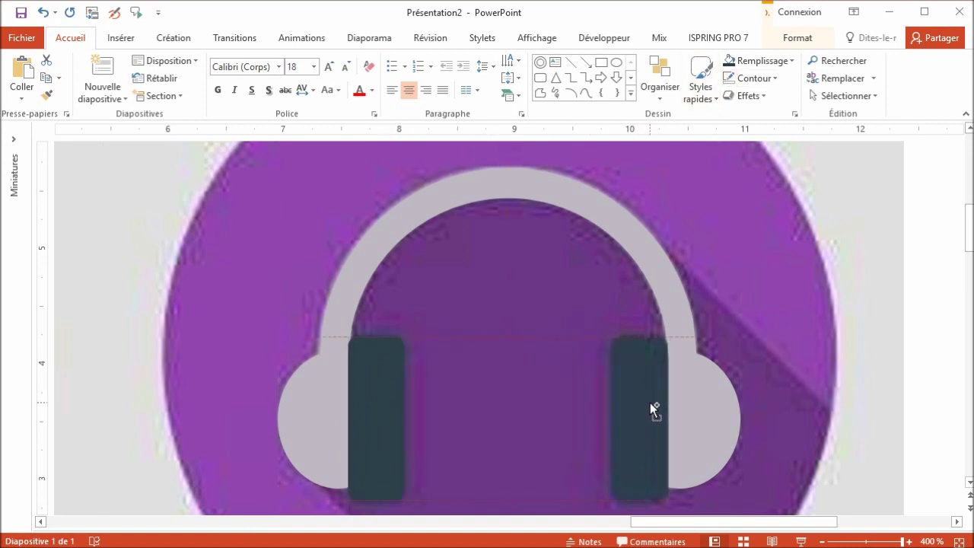
pyautogui.moveTo(646, 403); pyautogui.dragTo(649, 403)
pyautogui.keyDown('ctrl'); pyautogui.scroll(-3, 578, 390); pyautogui.keyUp('ctrl')
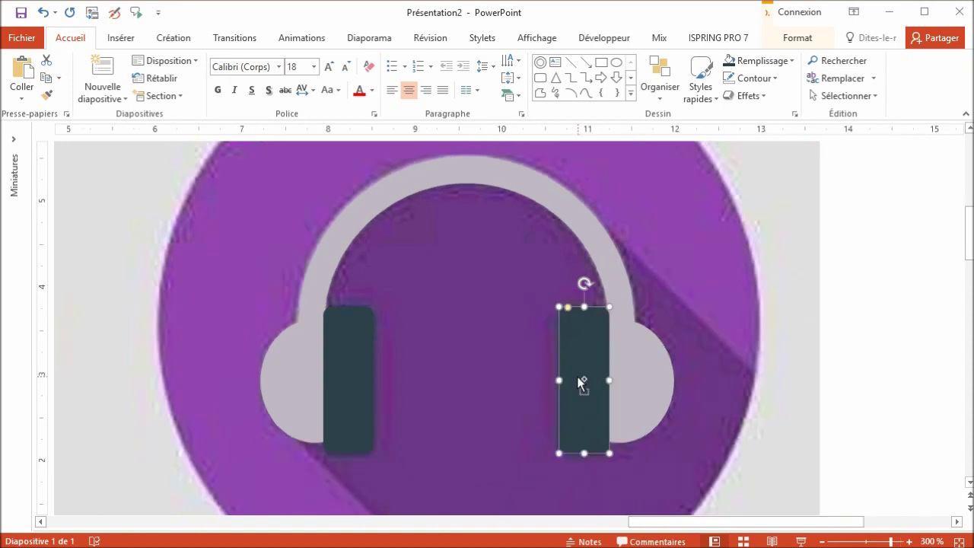
pyautogui.keyDown('ctrl'); pyautogui.scroll(-3, 578, 387); pyautogui.keyUp('ctrl')
# Paste a blue circle and move it onto the headphone icon.
pyautogui.click(705, 358)
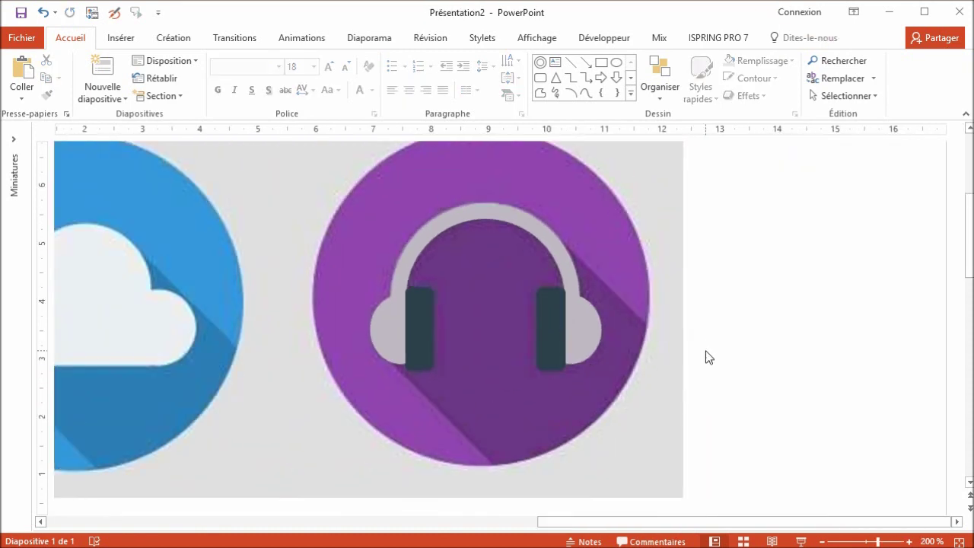
pyautogui.keyDown('ctrl'); pyautogui.scroll(-3, 591, 315); pyautogui.keyUp('ctrl')
pyautogui.click(644, 370)
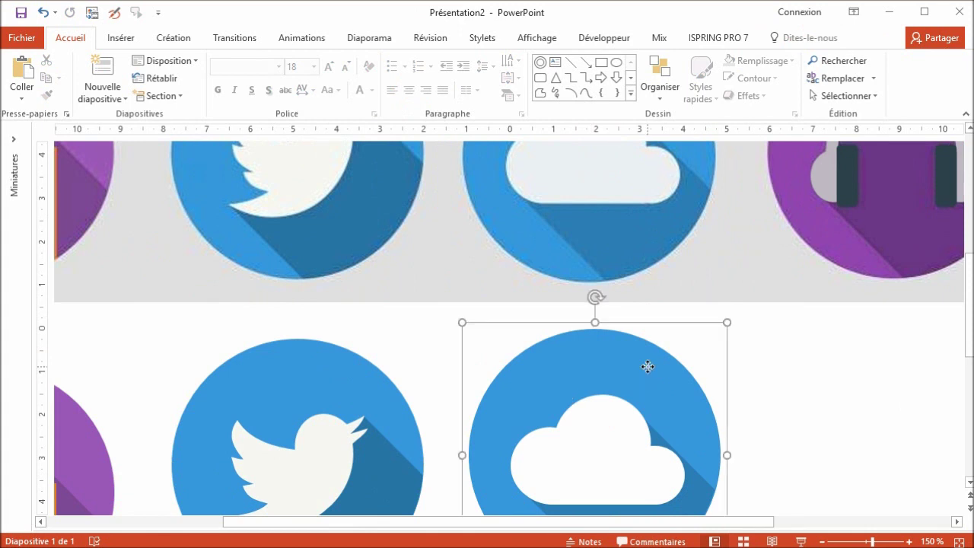
pyautogui.click(763, 405)
pyautogui.hotkey('ctrl', 'v')
pyautogui.moveTo(550, 328); pyautogui.dragTo(695, 276)
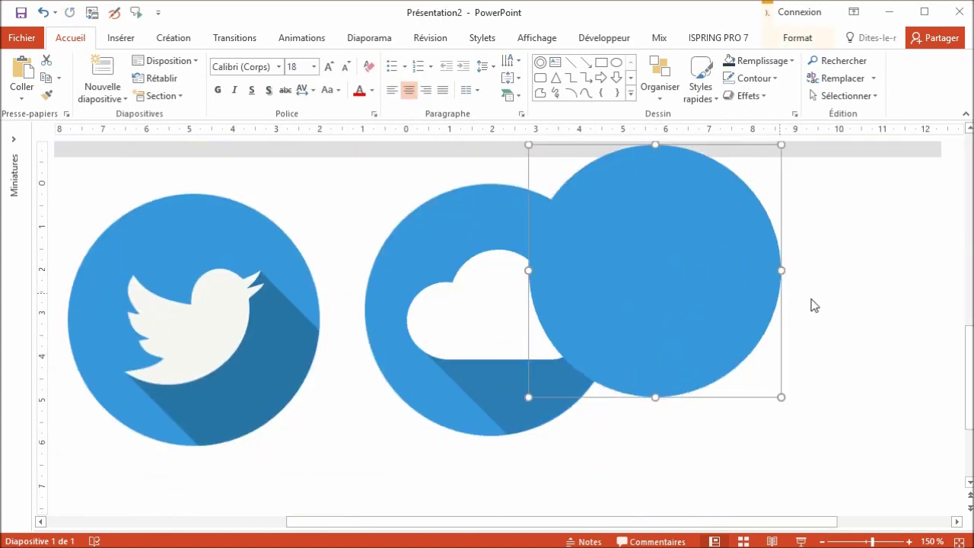
pyautogui.keyDown('ctrl'); pyautogui.scroll(-2, 811, 304); pyautogui.keyUp('ctrl')
pyautogui.keyDown('ctrl'); pyautogui.scroll(-2, 817, 311); pyautogui.keyUp('ctrl')
pyautogui.moveTo(717, 333); pyautogui.dragTo(805, 276)
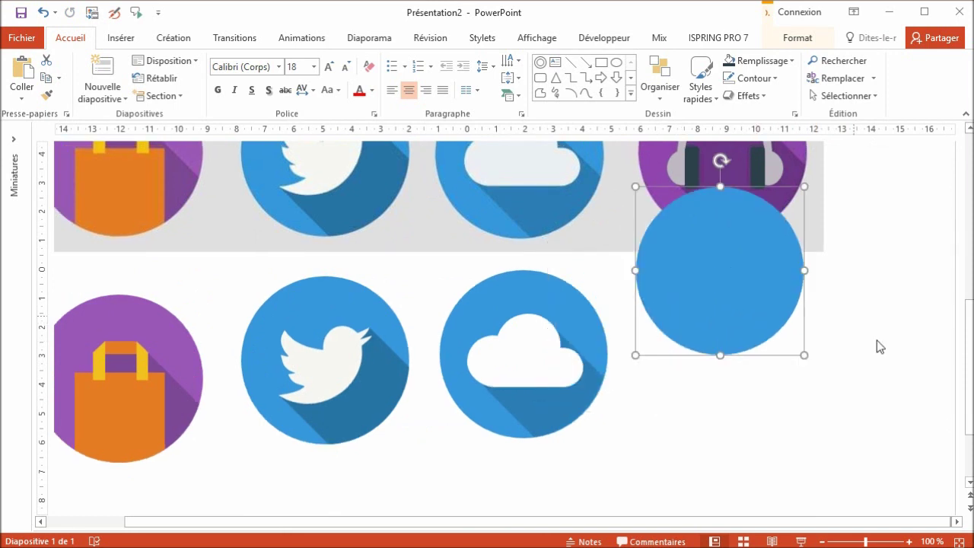
pyautogui.scroll(2, 874, 350)
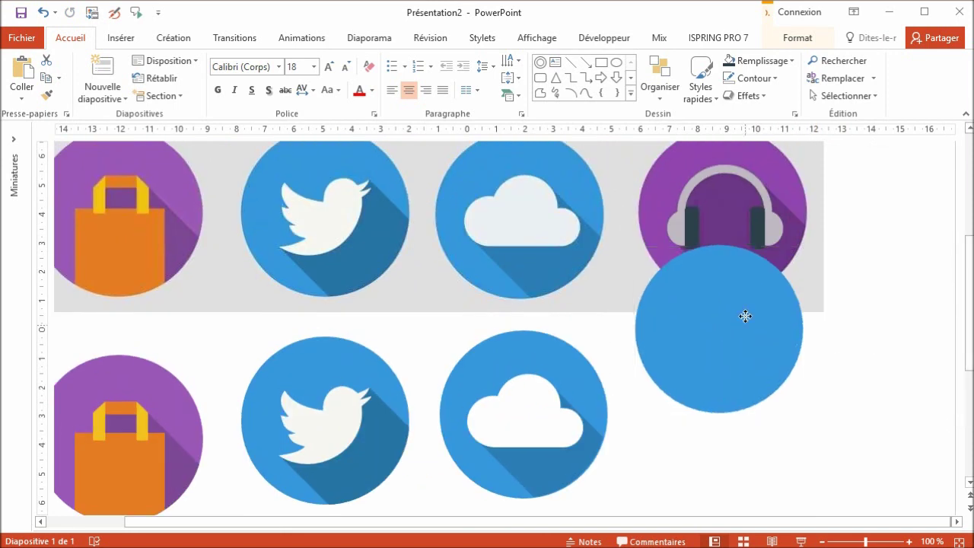
pyautogui.moveTo(744, 316); pyautogui.dragTo(759, 254)
pyautogui.keyDown('ctrl'); pyautogui.scroll(2, 756, 262); pyautogui.keyUp('ctrl')
pyautogui.keyDown('ctrl'); pyautogui.scroll(2, 543, 319); pyautogui.keyUp('ctrl')
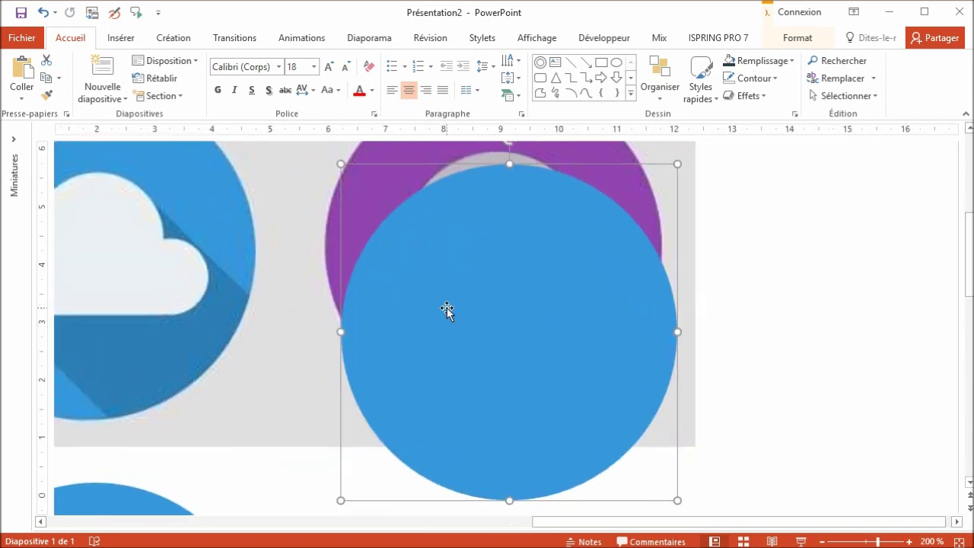
pyautogui.scroll(3, 447, 307)
pyautogui.moveTo(454, 321); pyautogui.dragTo(467, 288)
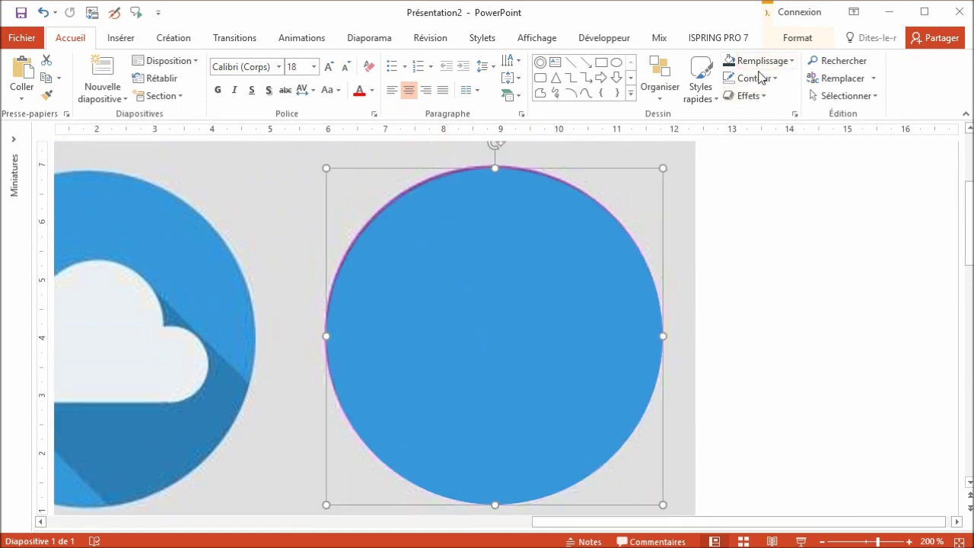
# Give the pasted circle an orange outline and no fill.
pyautogui.click(761, 76)
pyautogui.click(791, 122)
pyautogui.click(776, 62)
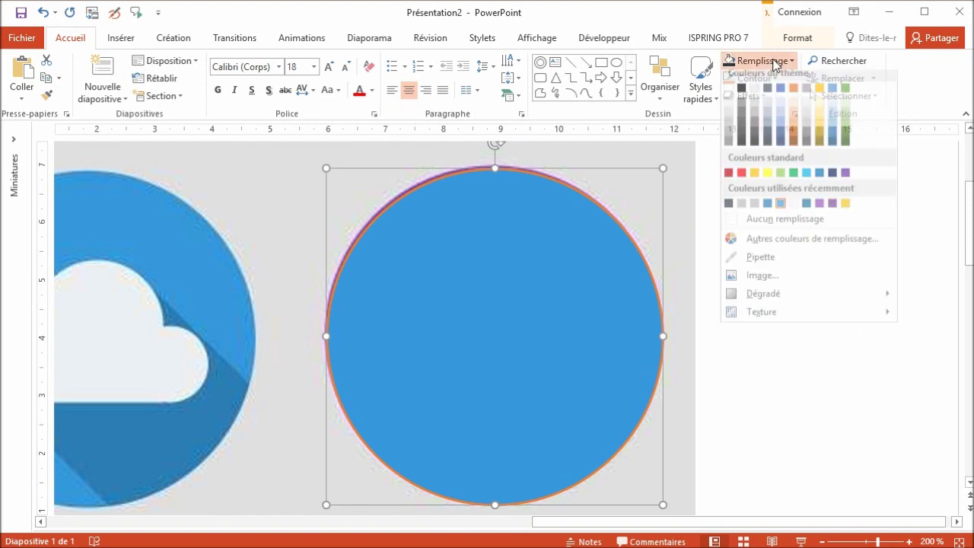
pyautogui.click(753, 227)
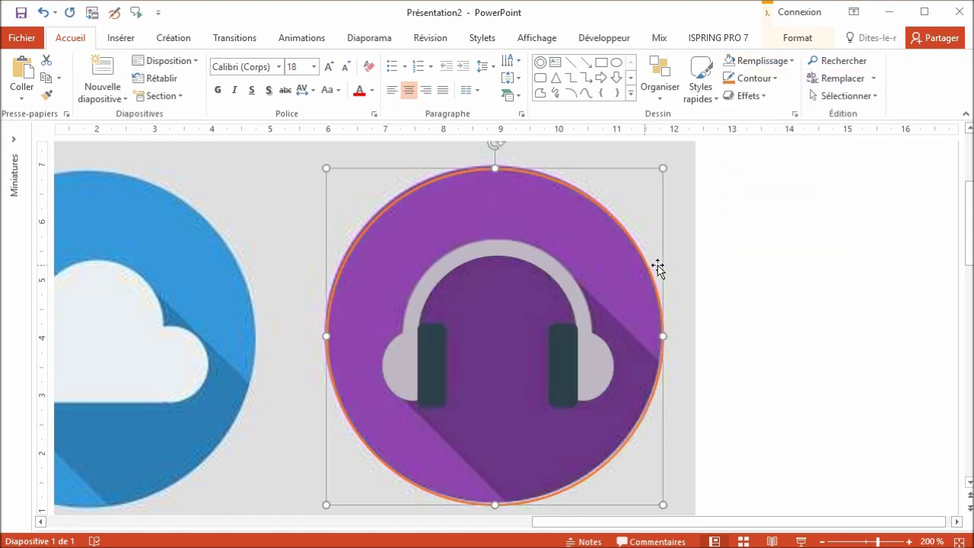
# Nudge the purple circle twice up and twice left, then deselect it.
pyautogui.hotkey('ctrl', 'Up')
pyautogui.hotkey('ctrl', 'Left')
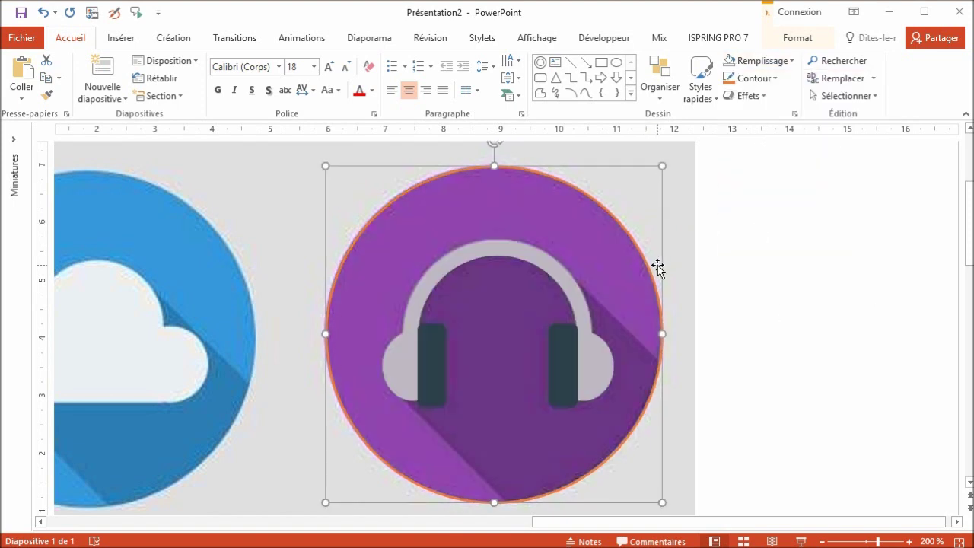
pyautogui.hotkey('ctrl', 'Up')
pyautogui.hotkey('ctrl', 'Left')
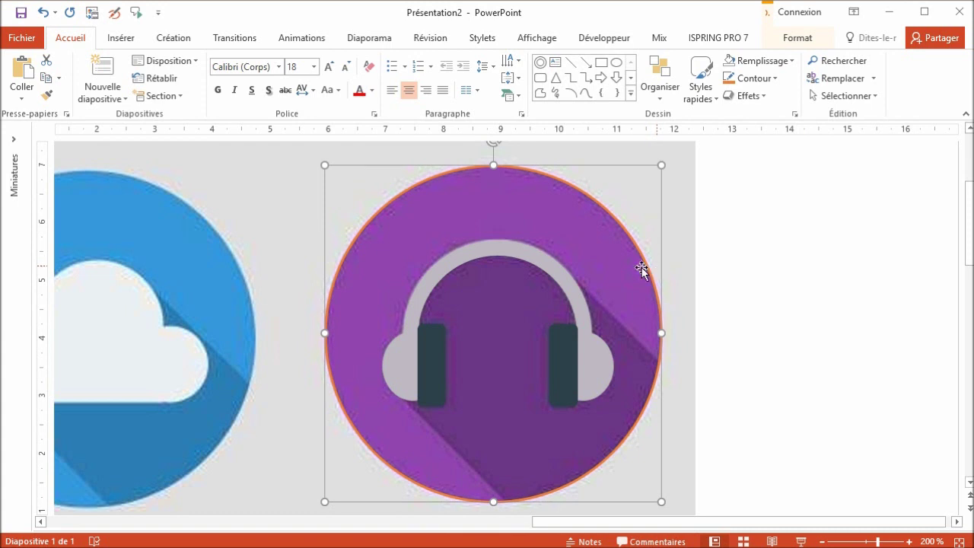
pyautogui.click(707, 284)
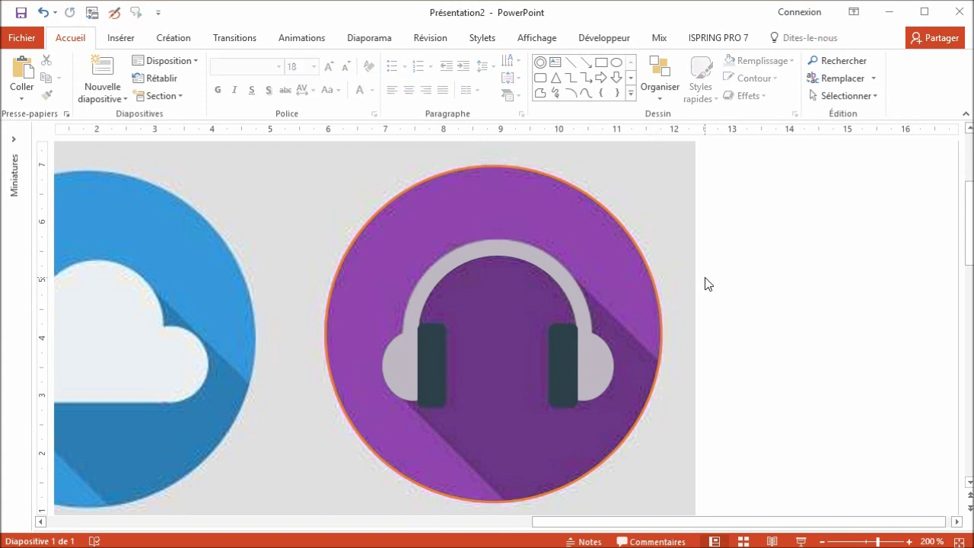
# Draw a rectangle rotated diagonally over the headphones, with no fill and an orange outline.
pyautogui.click(601, 63)
pyautogui.moveTo(672, 196); pyautogui.dragTo(815, 263)
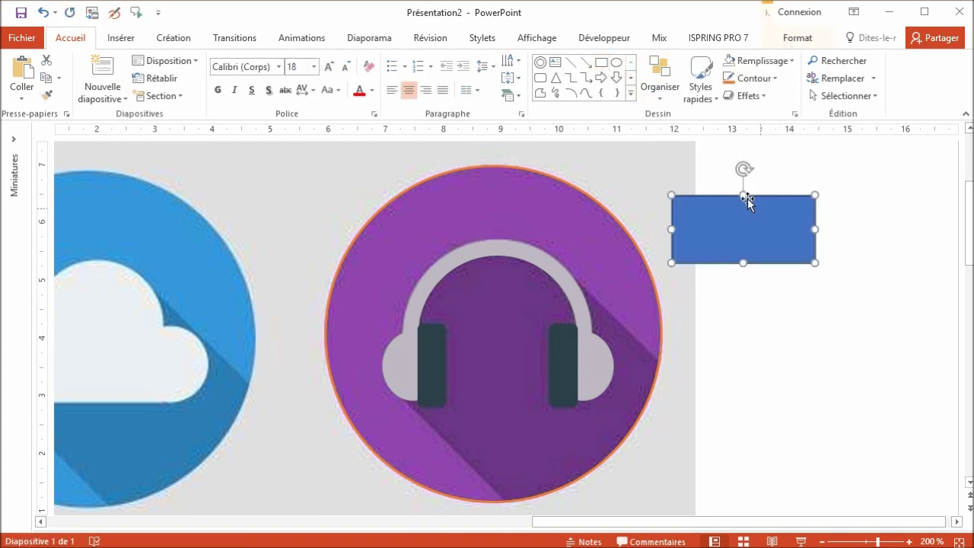
pyautogui.moveTo(742, 168); pyautogui.dragTo(788, 192)
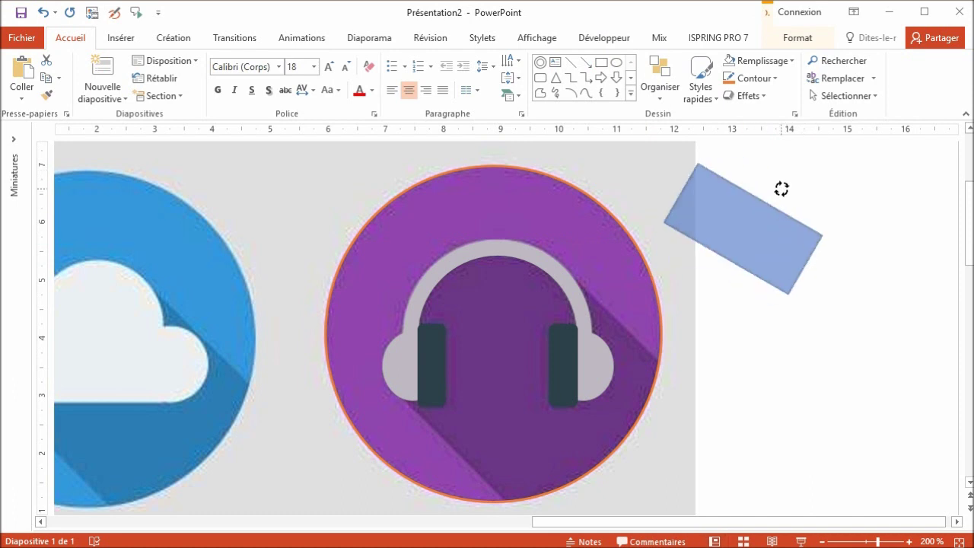
pyautogui.moveTo(756, 239); pyautogui.dragTo(586, 335)
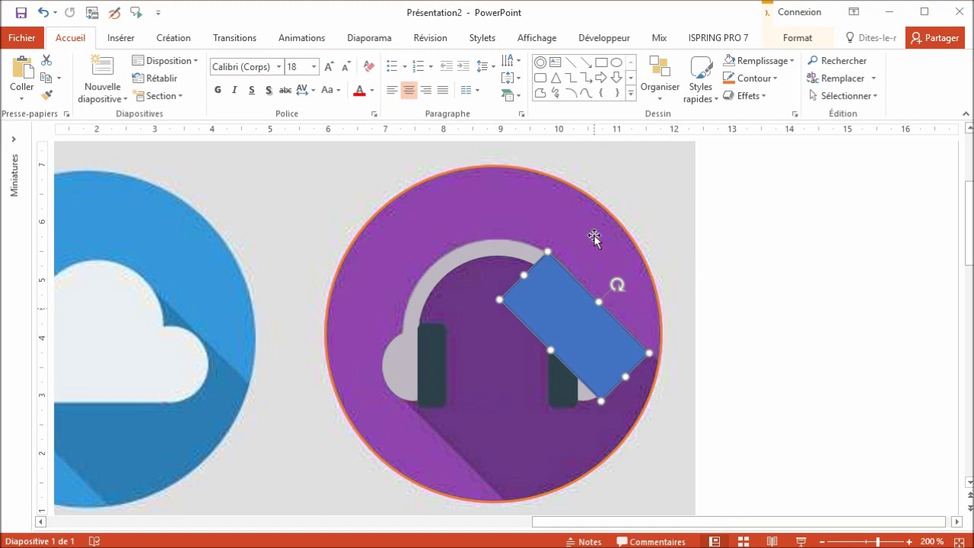
pyautogui.click(728, 61)
pyautogui.click(727, 79)
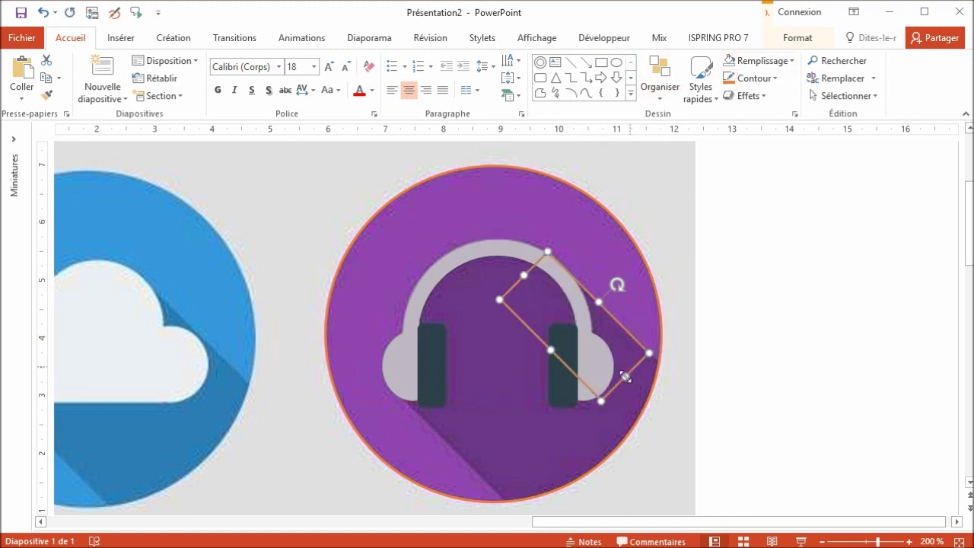
# Stretch and reposition the diagonal rectangle so it extends past the circle's lower right edge.
pyautogui.moveTo(625, 377); pyautogui.dragTo(666, 418)
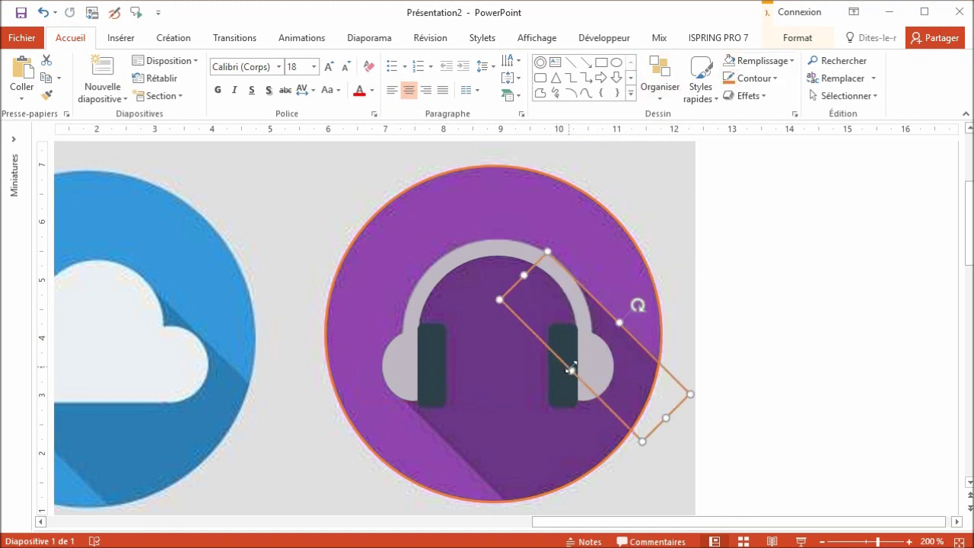
pyautogui.moveTo(569, 369); pyautogui.dragTo(459, 454)
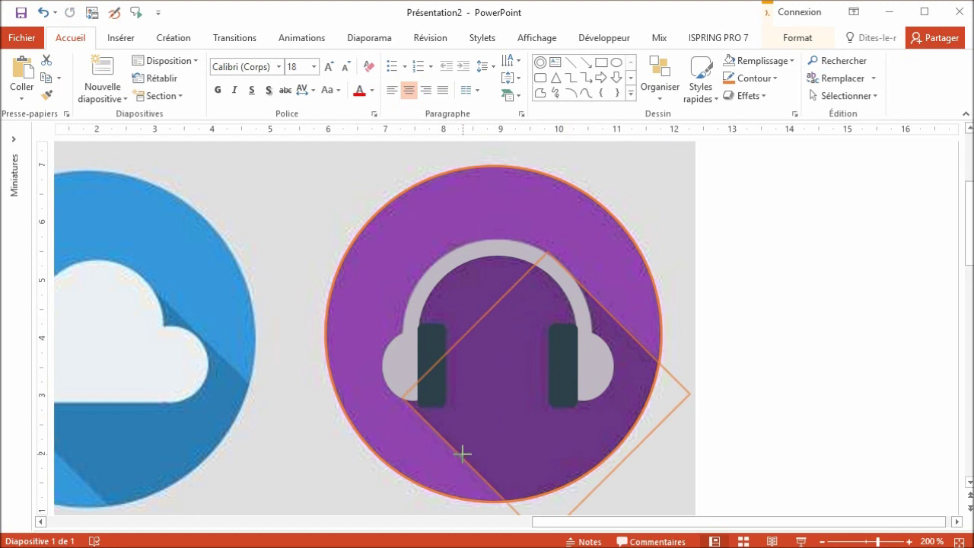
pyautogui.moveTo(462, 453); pyautogui.dragTo(460, 454)
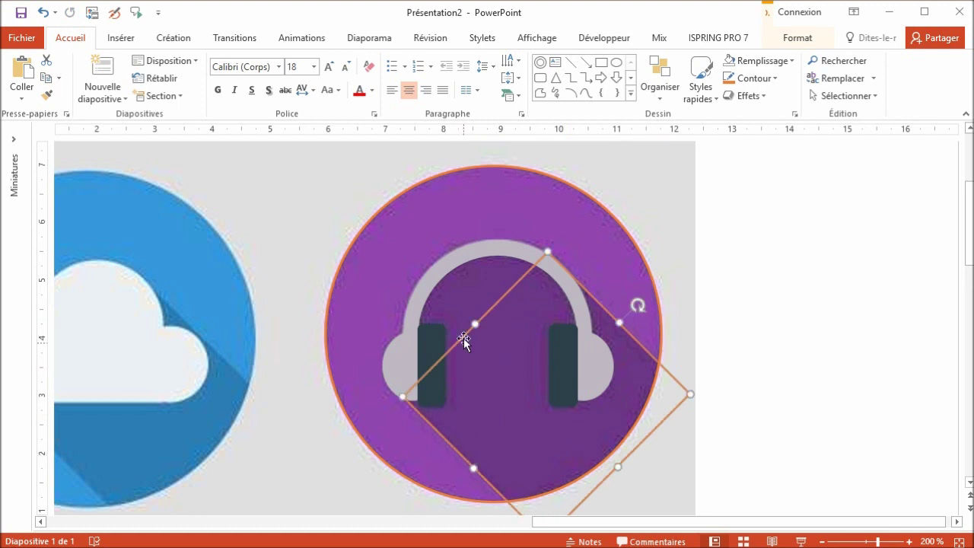
pyautogui.moveTo(475, 322); pyautogui.dragTo(438, 270)
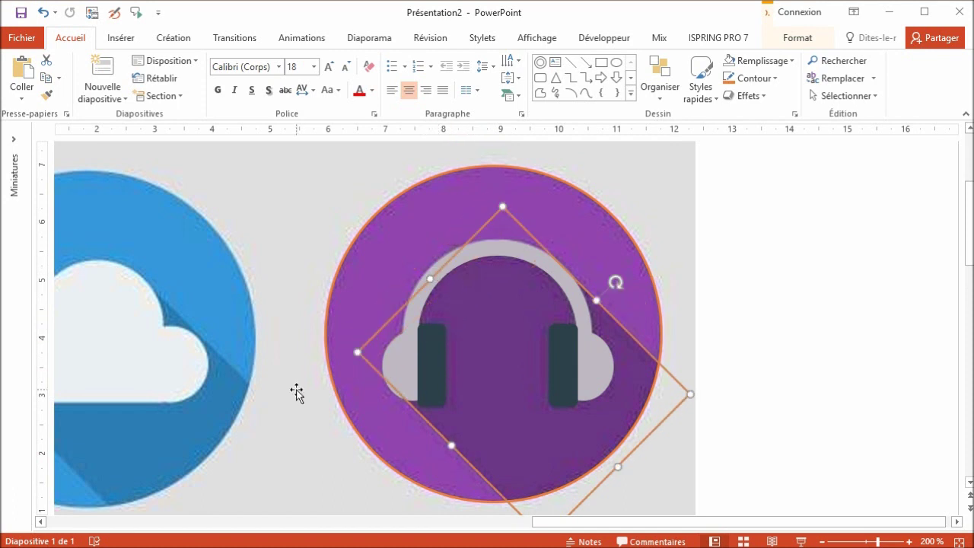
# Intersect the diagonal rectangle with the purple circle to clip it to the circle's edge.
pyautogui.keyDown('shift'); pyautogui.click(648, 271); pyautogui.keyUp('shift')
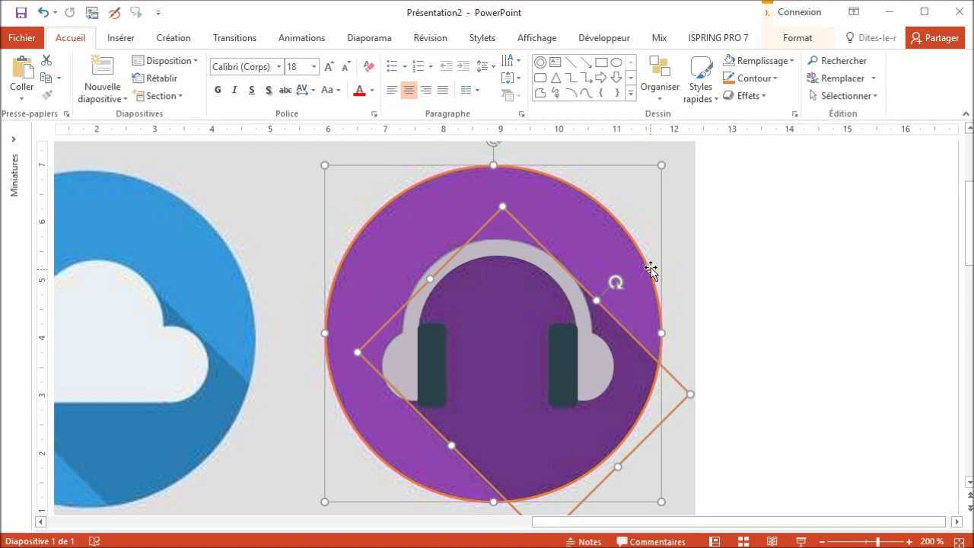
pyautogui.click(784, 39)
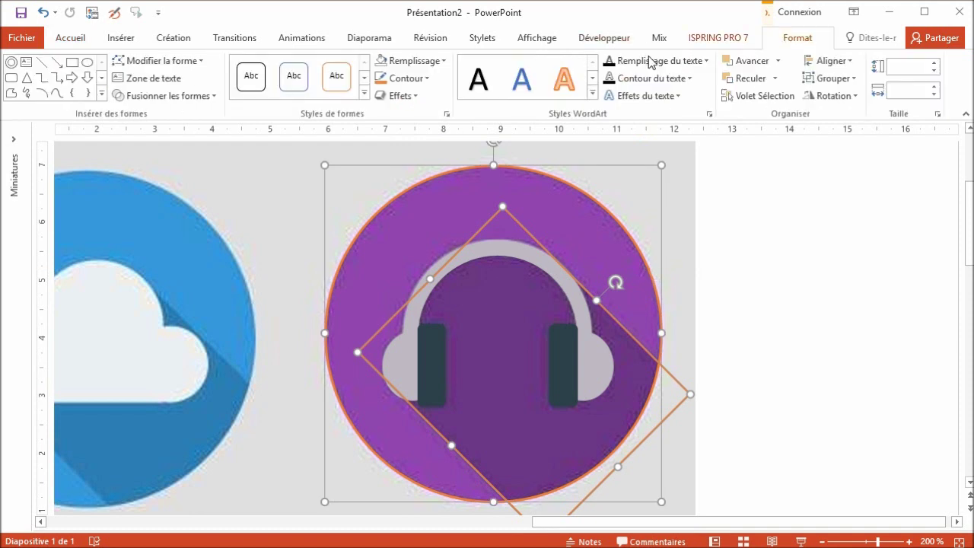
pyautogui.click(180, 99)
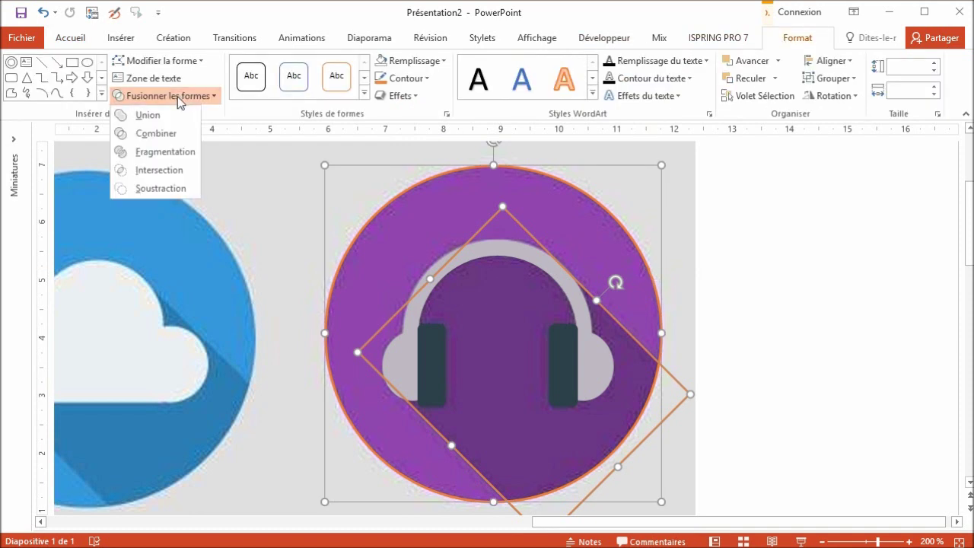
pyautogui.click(166, 169)
# Start a freeform outline around the headphones' headband and left ear cup.
pyautogui.click(11, 92)
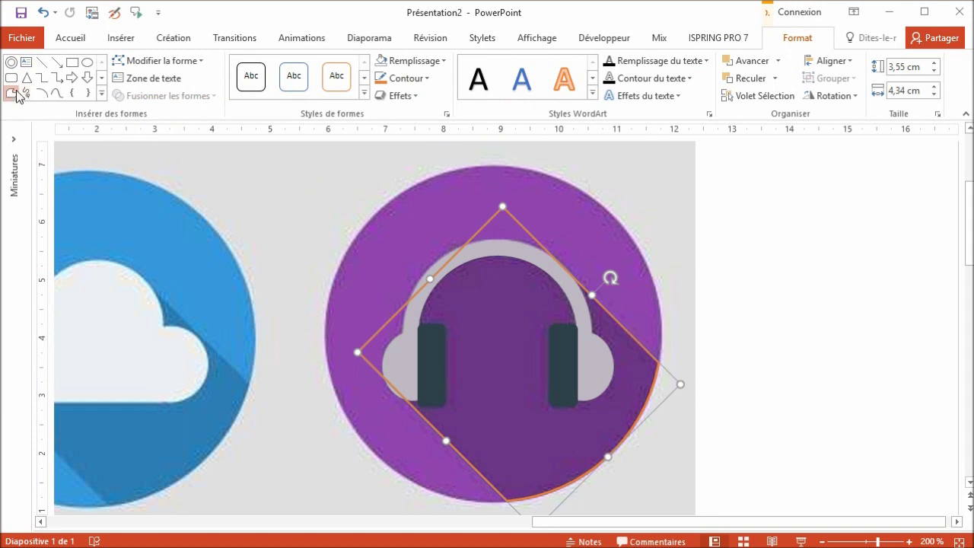
pyautogui.click(592, 266)
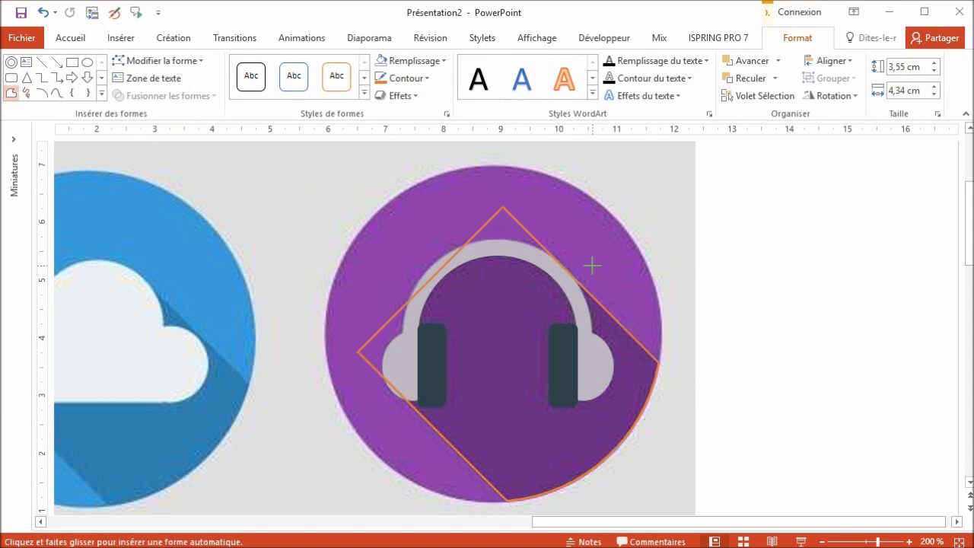
pyautogui.click(473, 248)
pyautogui.click(412, 300)
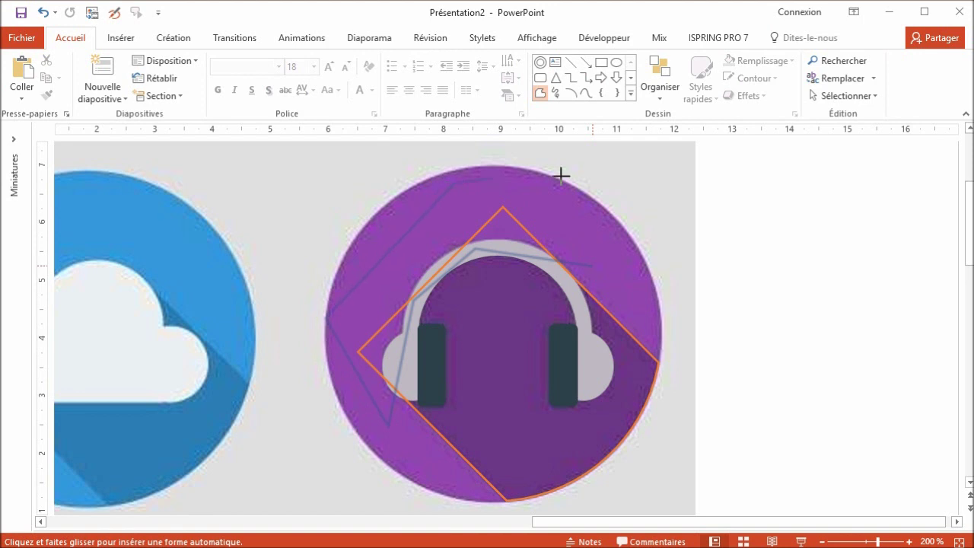
# Finish the freeform outline and subtract it from the clipped diagonal shape.
pyautogui.doubleClick(603, 199)
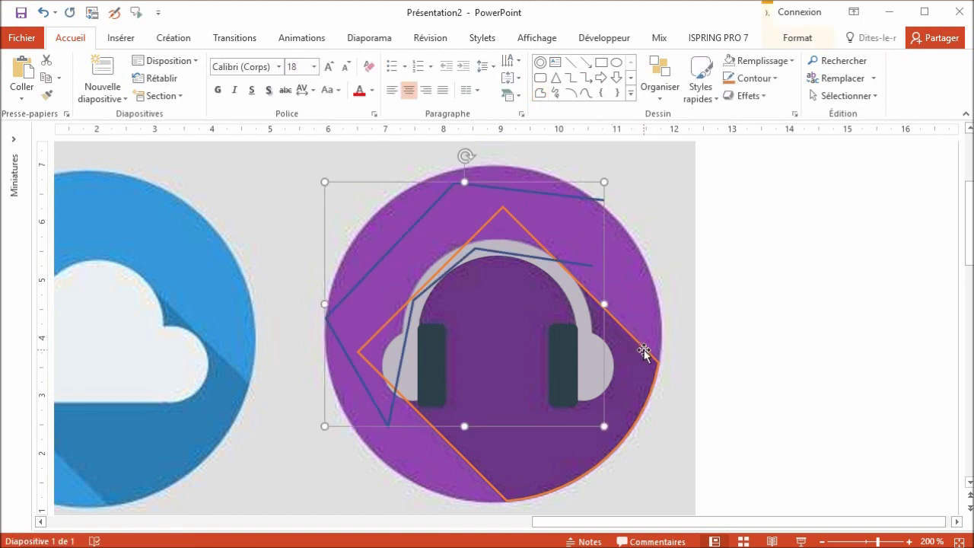
pyautogui.keyDown('shift'); pyautogui.click(643, 352); pyautogui.keyUp('shift')
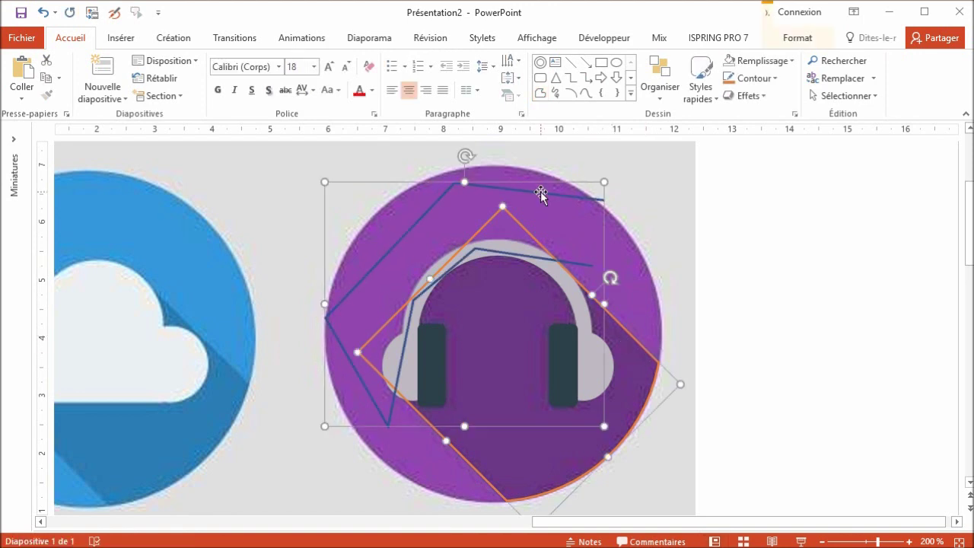
pyautogui.click(797, 37)
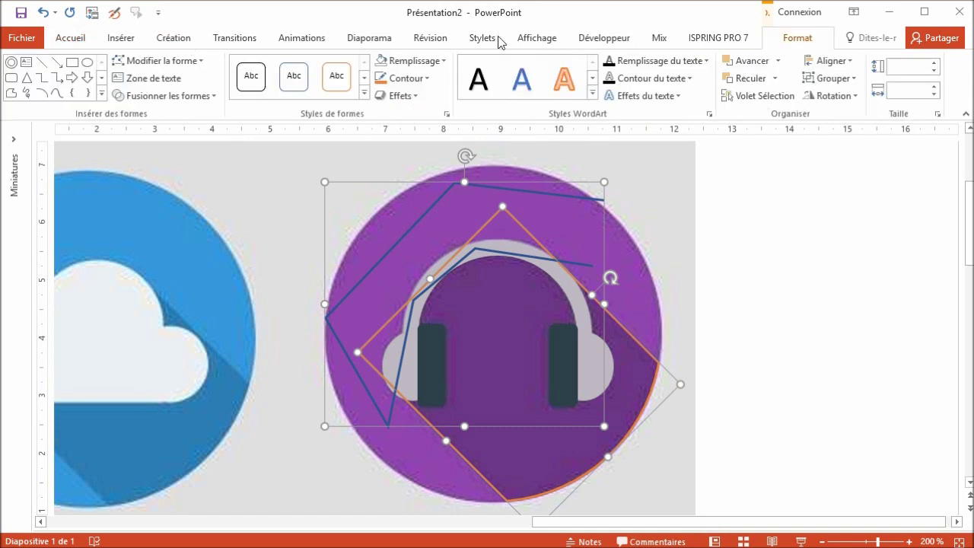
pyautogui.click(199, 91)
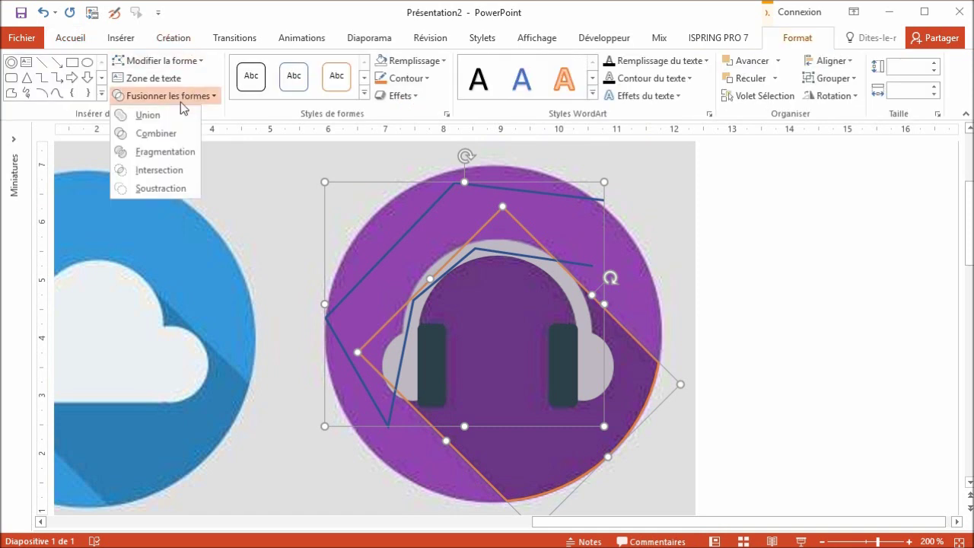
pyautogui.click(160, 189)
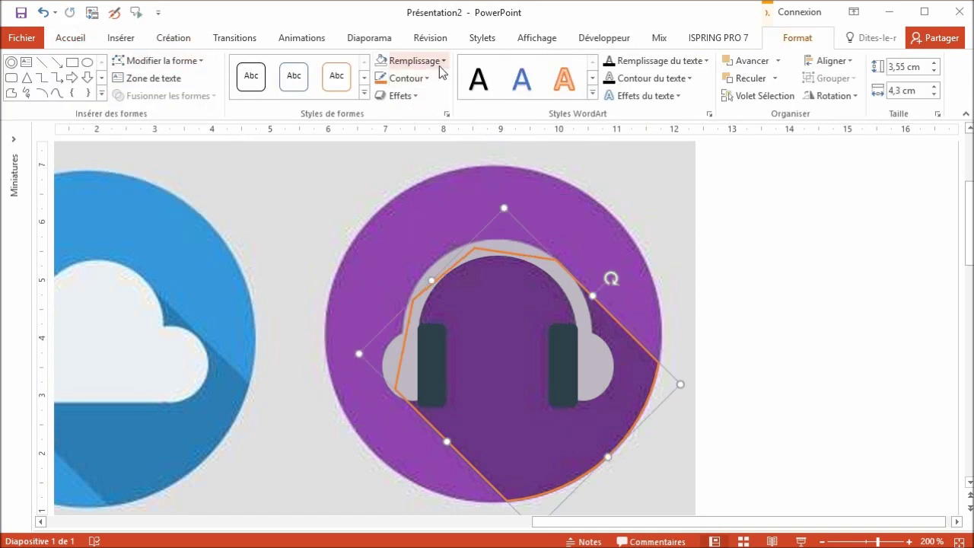
# Fill the shadow dark purple with no outline and send it behind the headphones.
pyautogui.click(439, 66)
pyautogui.click(403, 261)
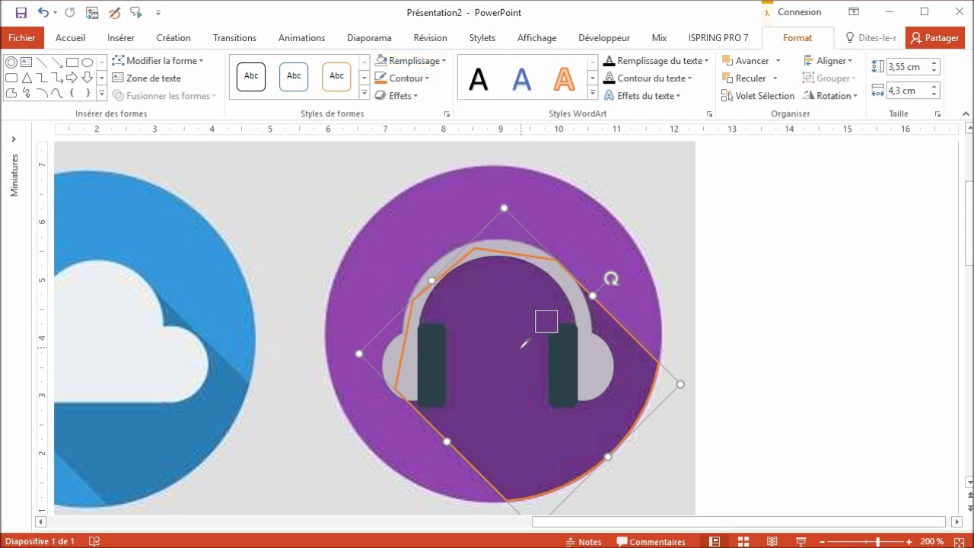
pyautogui.click(522, 345)
pyautogui.click(403, 79)
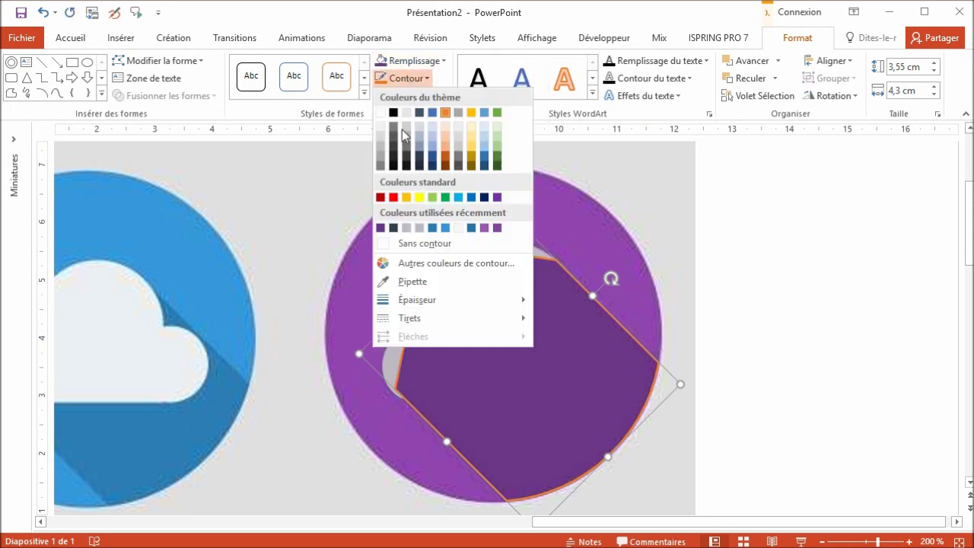
pyautogui.click(435, 245)
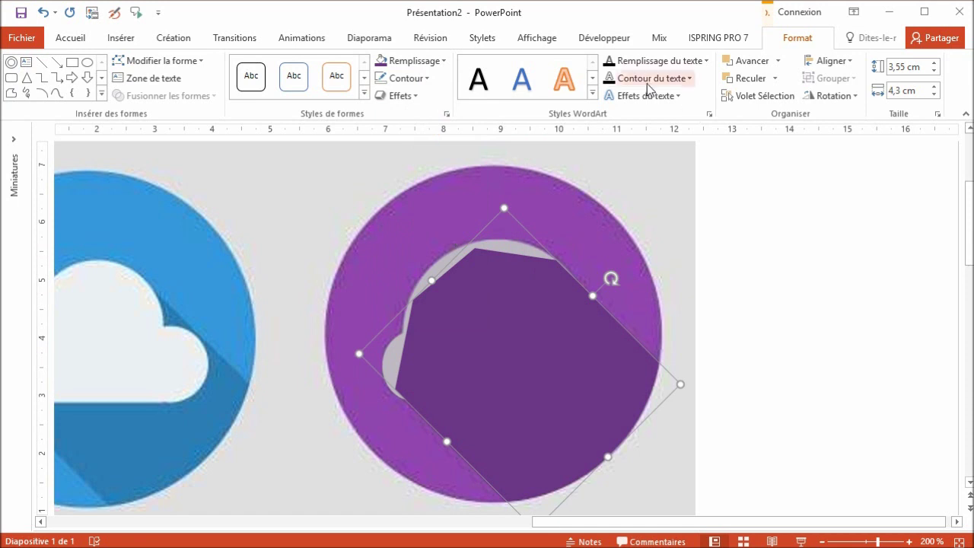
pyautogui.click(758, 80)
pyautogui.click(758, 80)
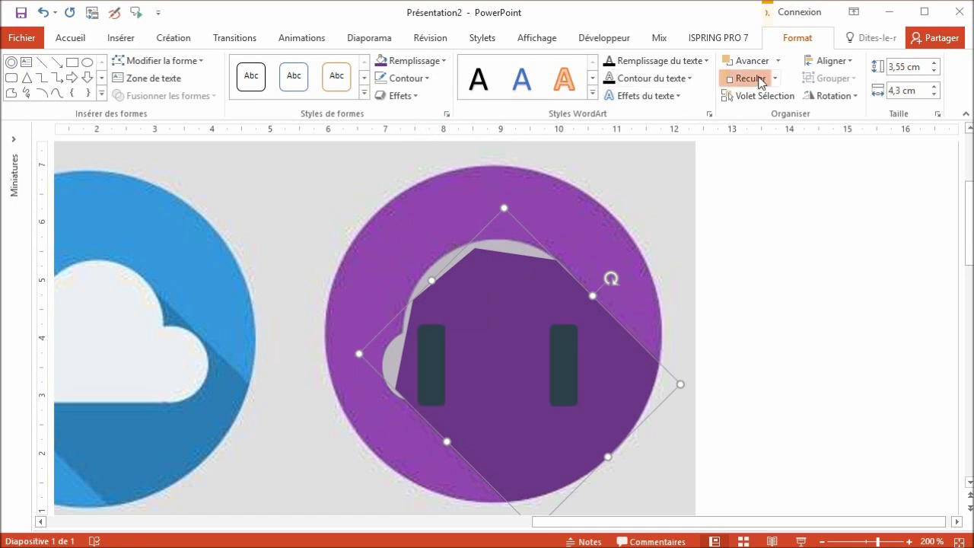
pyautogui.click(758, 81)
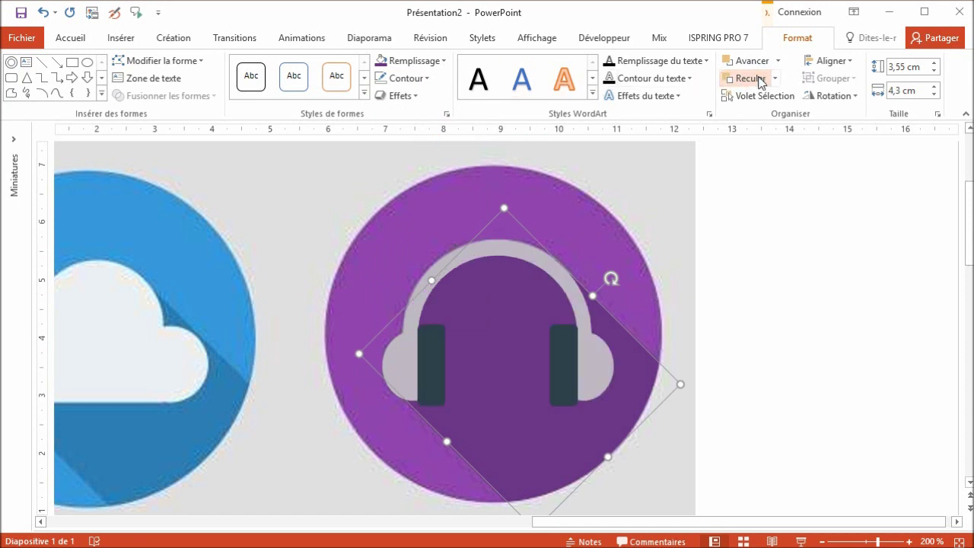
pyautogui.click(607, 219)
# Copy the cloud icon's blue circle over to the headphones icon.
pyautogui.keyDown('ctrl'); pyautogui.scroll(-8, 584, 240); pyautogui.keyUp('ctrl')
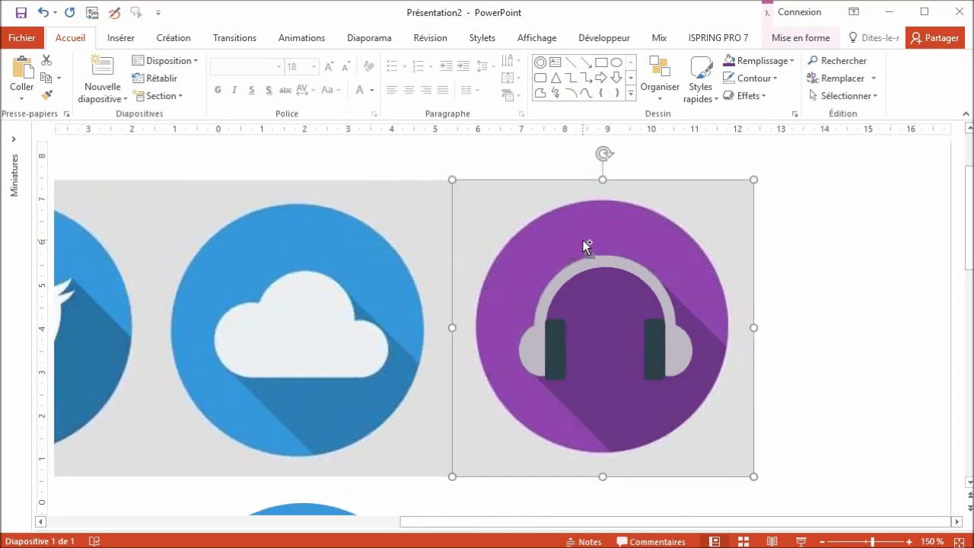
pyautogui.keyDown('ctrl'); pyautogui.scroll(-3, 481, 378); pyautogui.keyUp('ctrl')
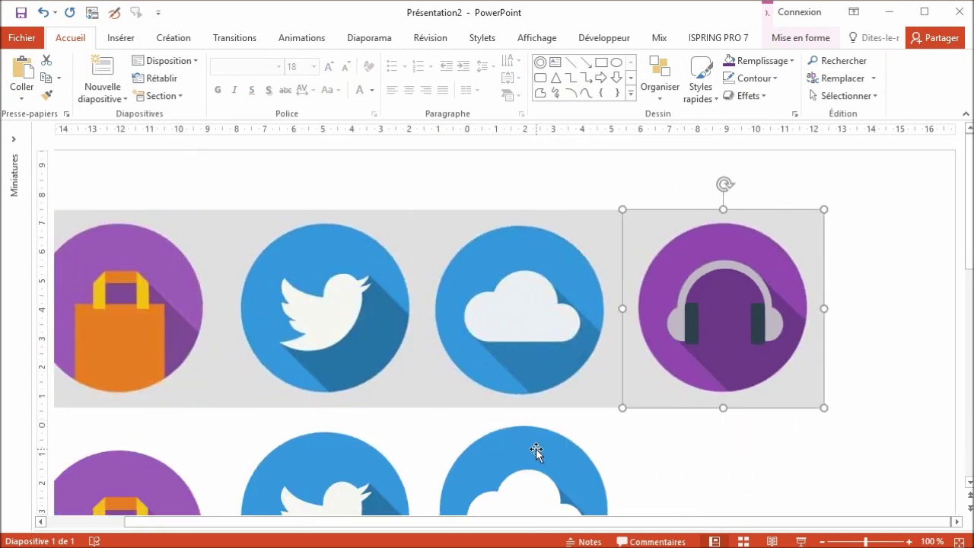
pyautogui.click(545, 457)
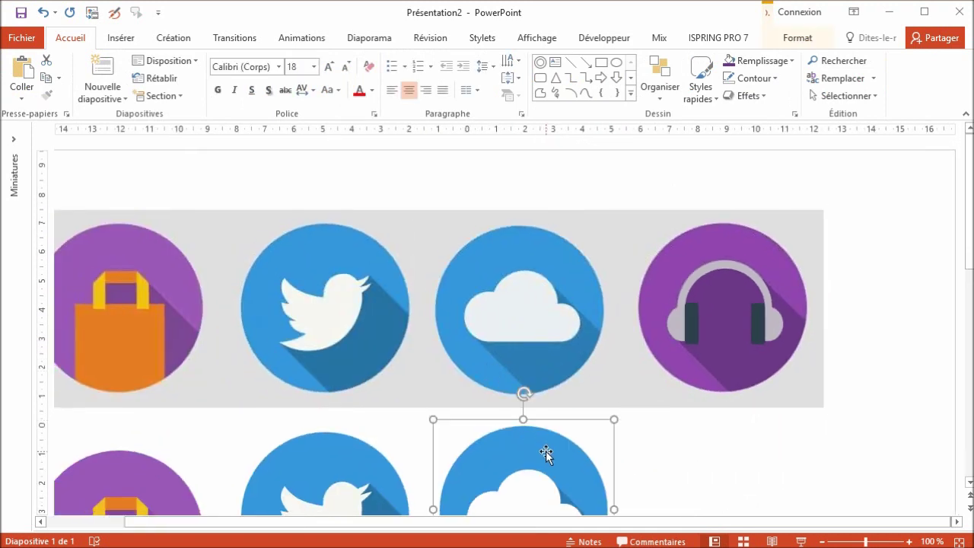
pyautogui.click(738, 452)
pyautogui.scroll(-3, 724, 455)
pyautogui.hotkey('ctrl', 'v')
pyautogui.moveTo(598, 332); pyautogui.dragTo(755, 282)
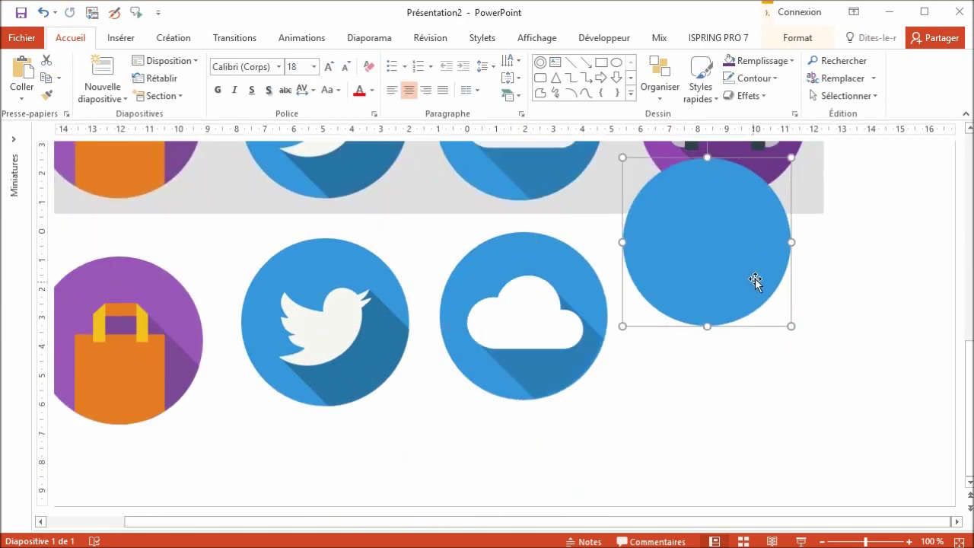
pyautogui.scroll(3, 749, 285)
pyautogui.scroll(2, 731, 295)
pyautogui.scroll(2, 721, 293)
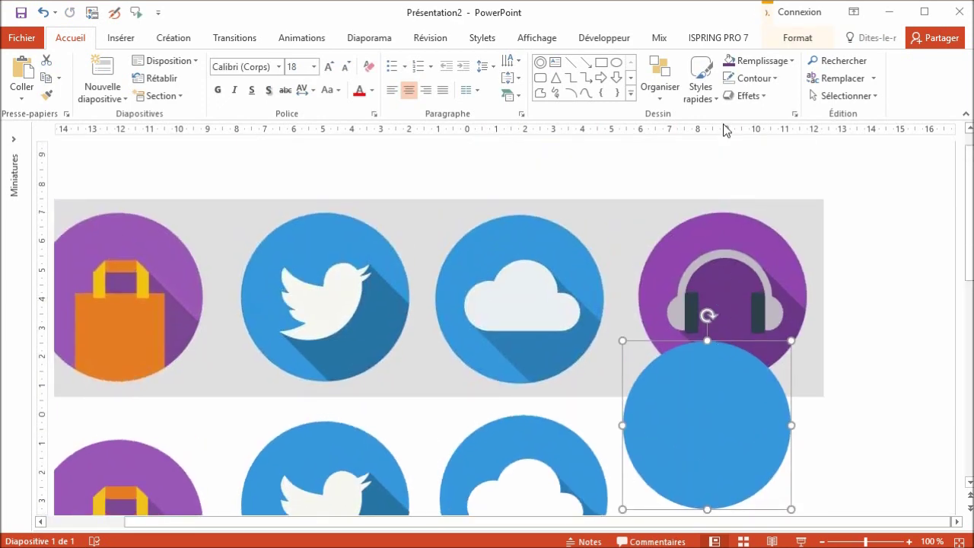
# Fill the copied circle with the headphones' purple via eyedropper and send it to the back.
pyautogui.click(760, 61)
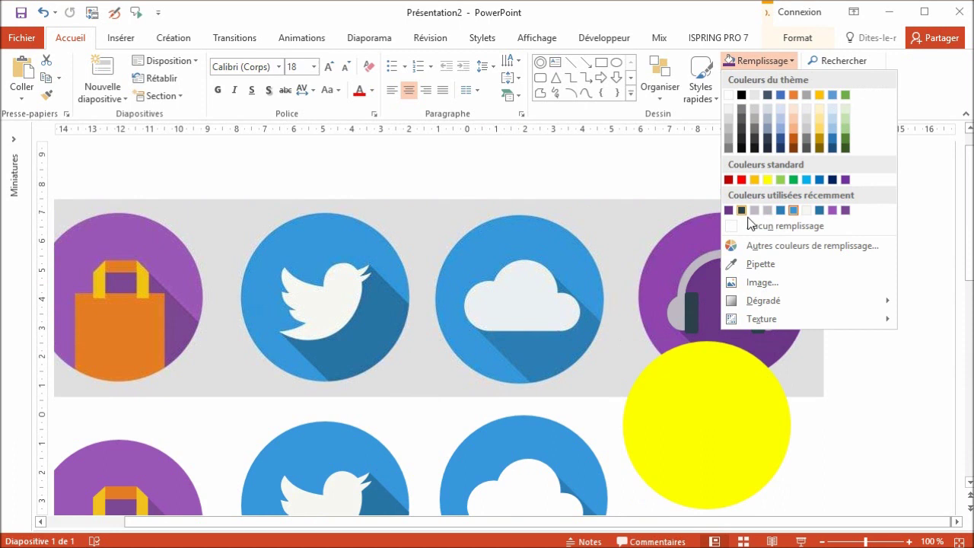
pyautogui.click(761, 264)
pyautogui.click(684, 242)
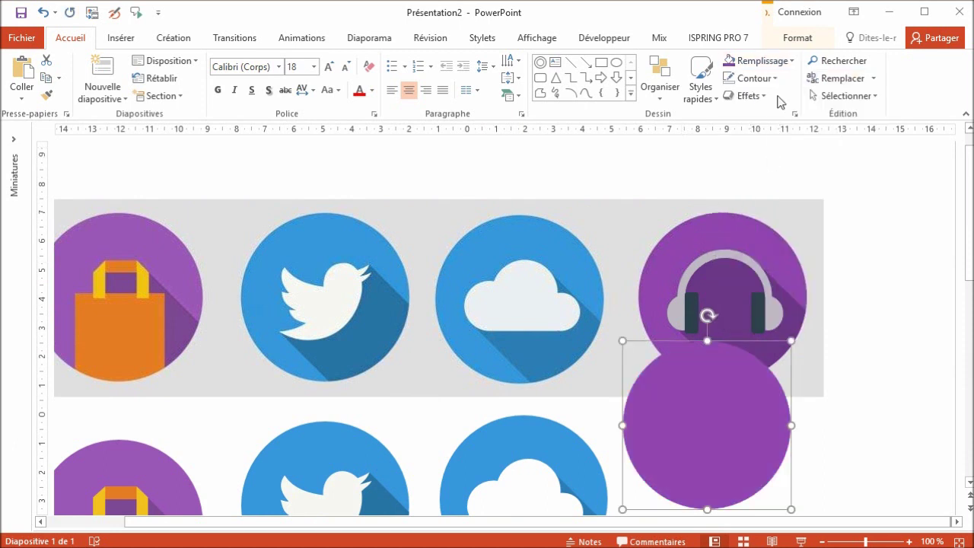
pyautogui.click(665, 96)
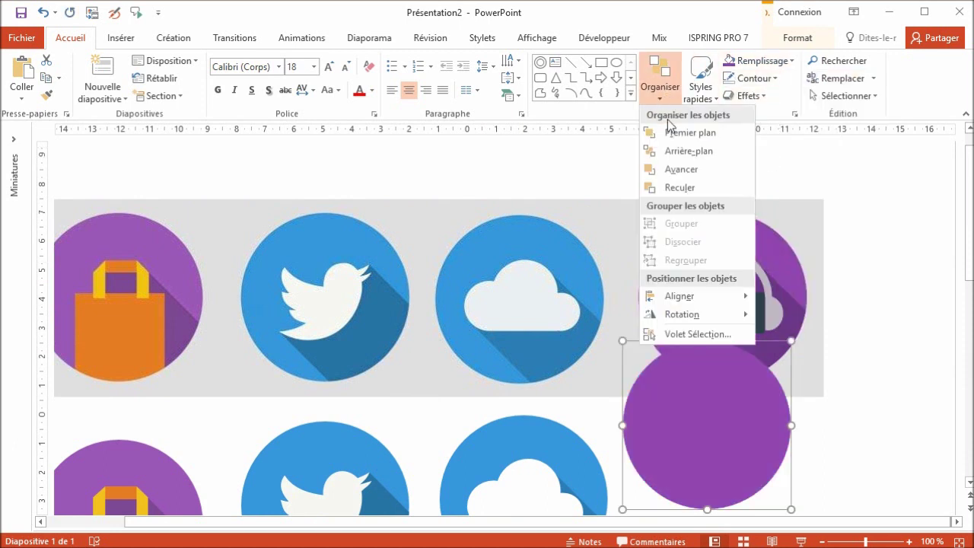
pyautogui.click(674, 150)
# Send the grey background picture behind the purple circle and position the circle behind the headphones.
pyautogui.click(674, 207)
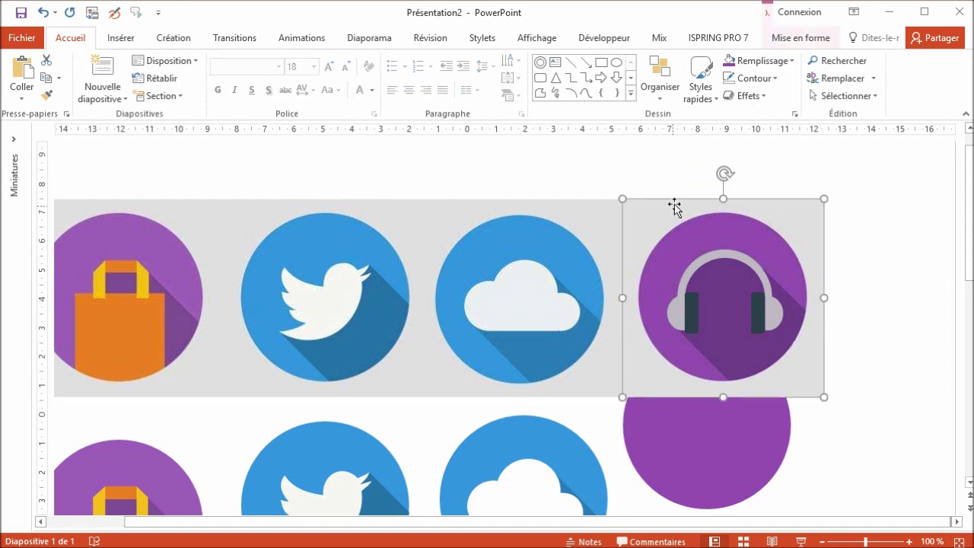
pyautogui.click(660, 84)
pyautogui.click(676, 152)
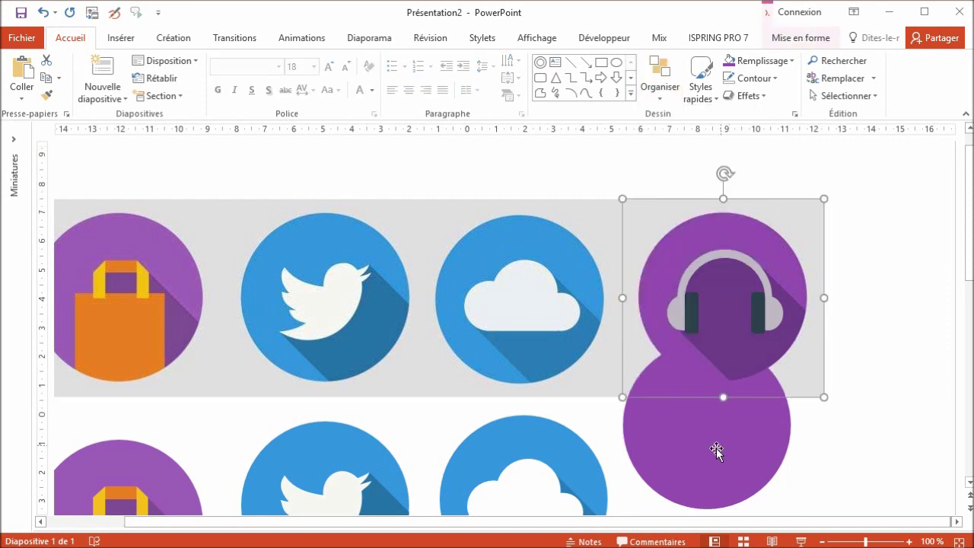
pyautogui.moveTo(715, 448); pyautogui.dragTo(732, 335)
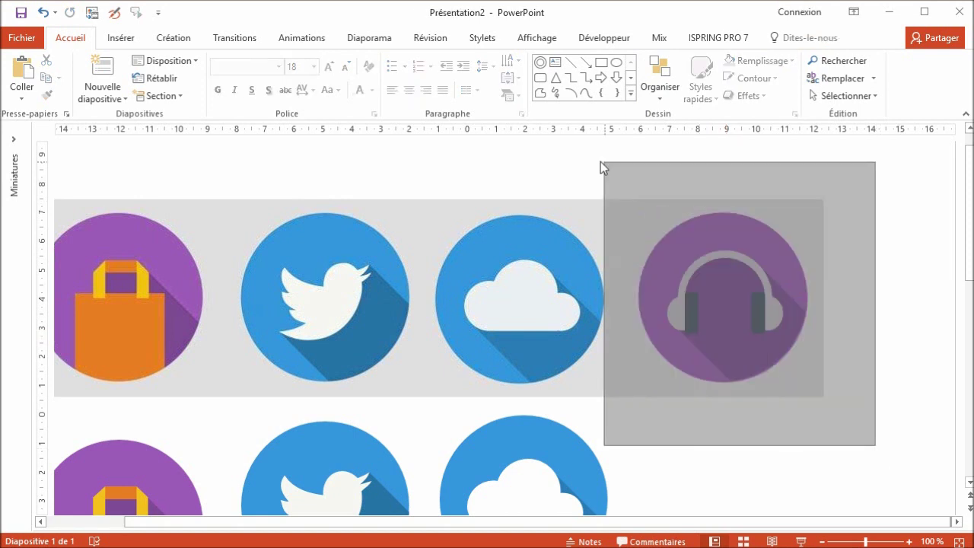
# Duplicate the headphones icon into the lower row and nudge its purple circle into place.
pyautogui.moveTo(875, 445); pyautogui.dragTo(600, 161)
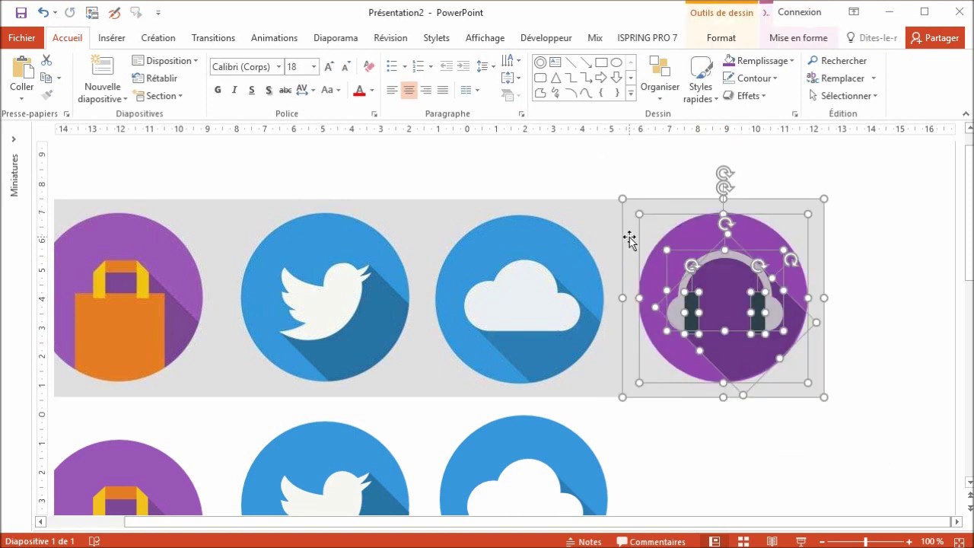
pyautogui.moveTo(659, 294); pyautogui.dragTo(676, 370)
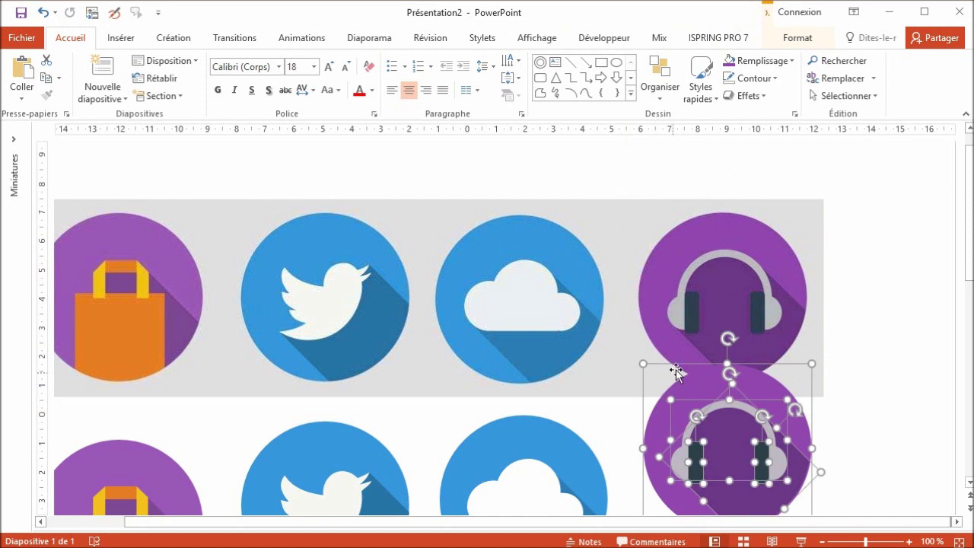
pyautogui.keyDown('ctrl'); pyautogui.scroll(-3, 675, 370); pyautogui.keyUp('ctrl')
pyautogui.moveTo(655, 399); pyautogui.dragTo(655, 415)
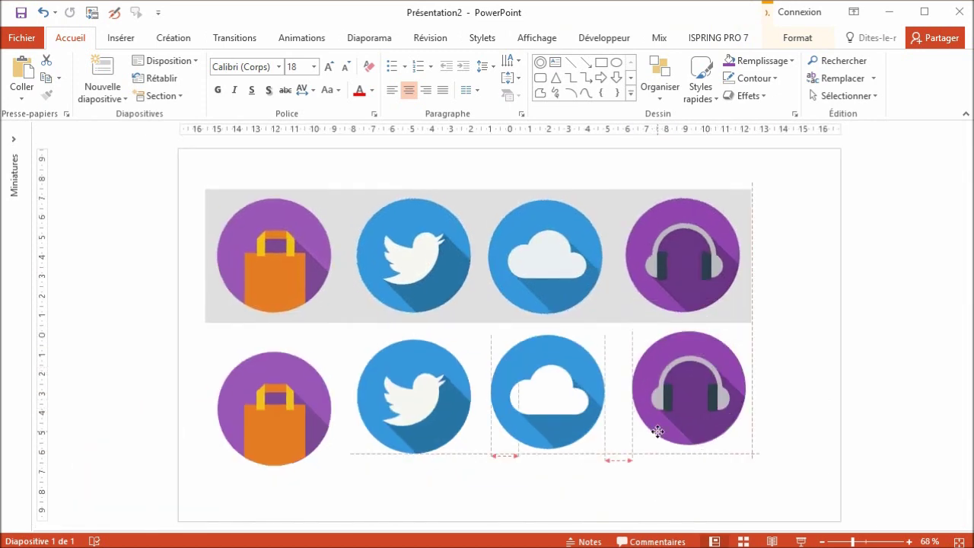
pyautogui.keyDown('ctrl'); pyautogui.scroll(10, 685, 395); pyautogui.keyUp('ctrl')
pyautogui.click(749, 418)
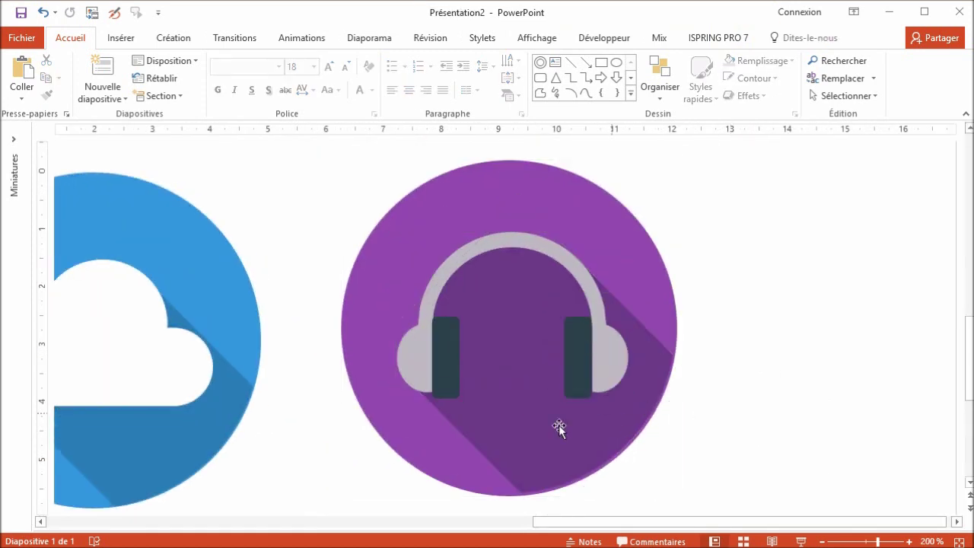
pyautogui.click(449, 459)
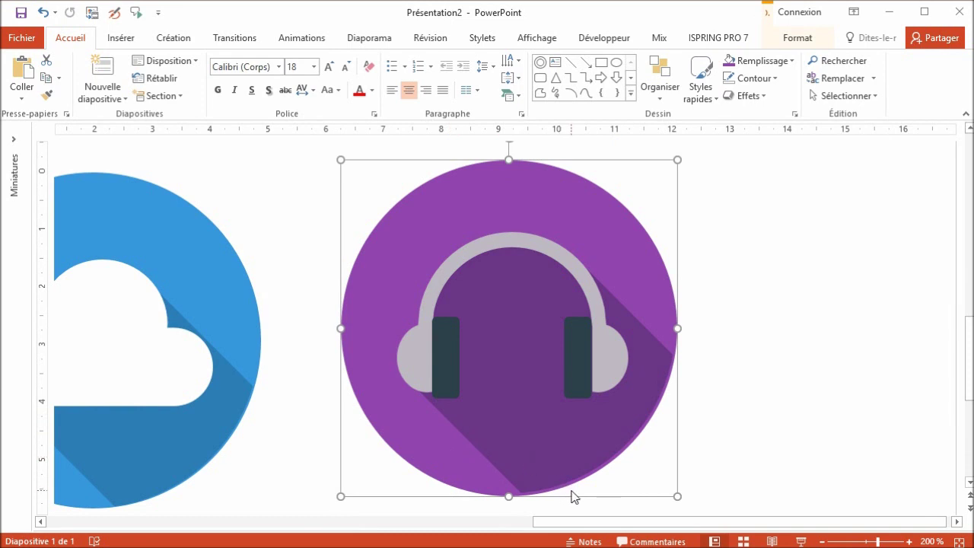
pyautogui.moveTo(573, 496); pyautogui.dragTo(620, 493)
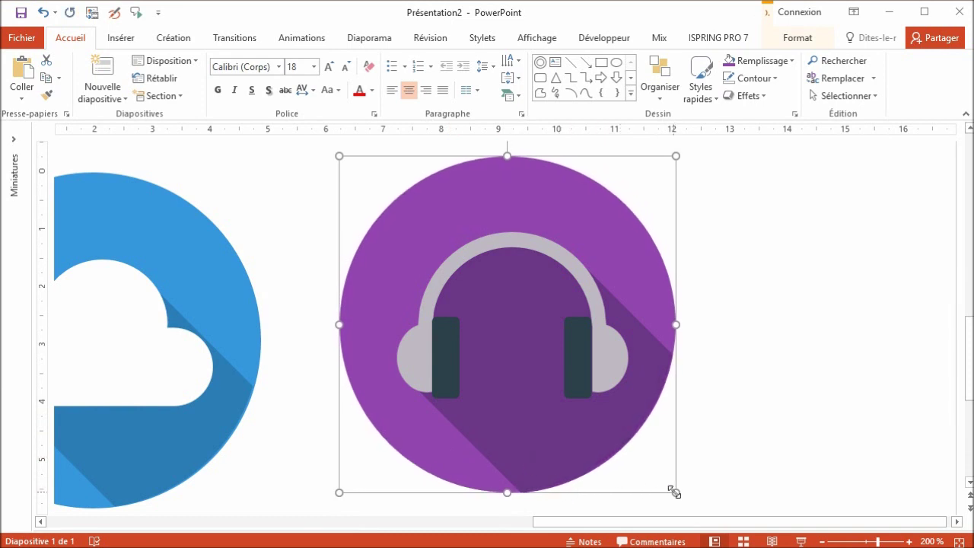
pyautogui.click(726, 498)
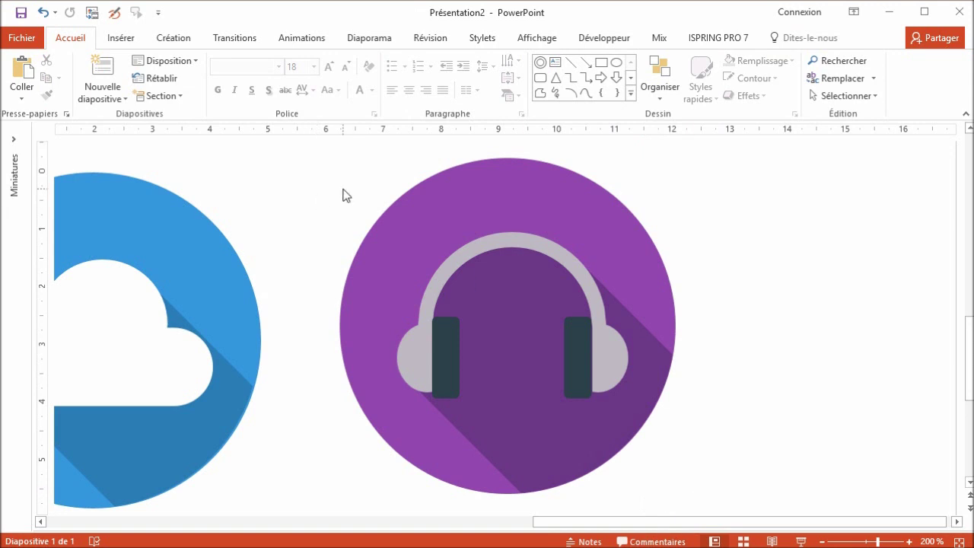
# Group the copied headphones parts and line the group up beside the cloud icon.
pyautogui.keyDown('ctrl'); pyautogui.scroll(-10, 344, 194); pyautogui.keyUp('ctrl')
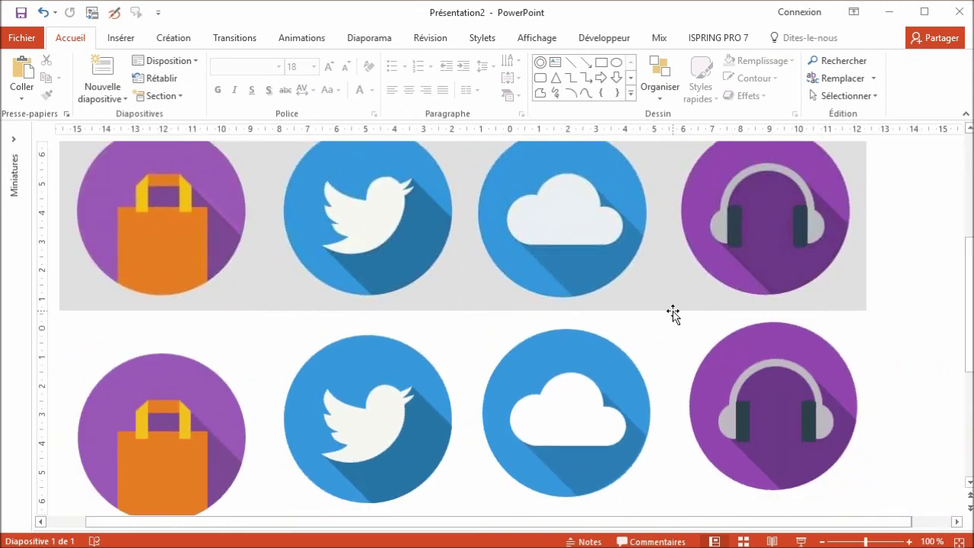
pyautogui.moveTo(894, 507); pyautogui.dragTo(663, 306)
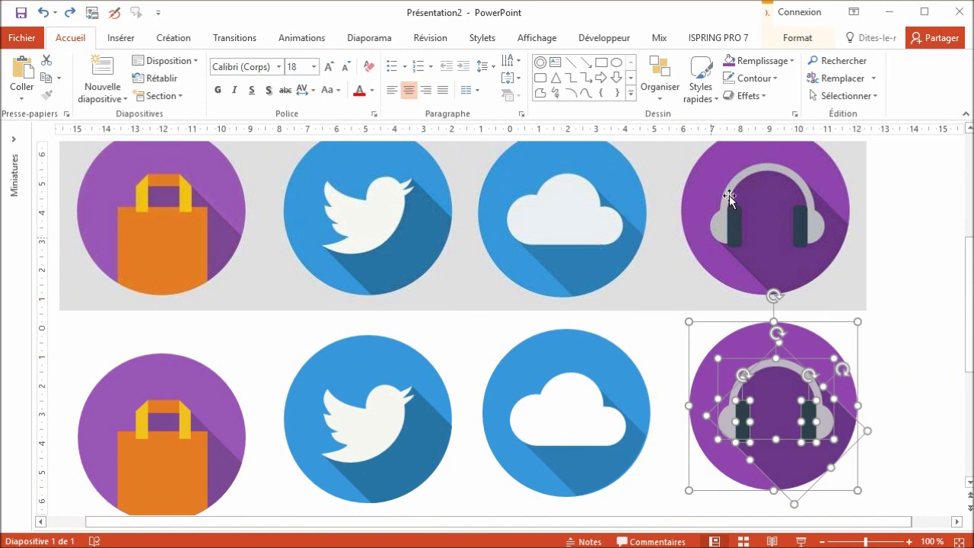
pyautogui.click(658, 79)
pyautogui.click(674, 222)
pyautogui.moveTo(781, 403); pyautogui.dragTo(774, 403)
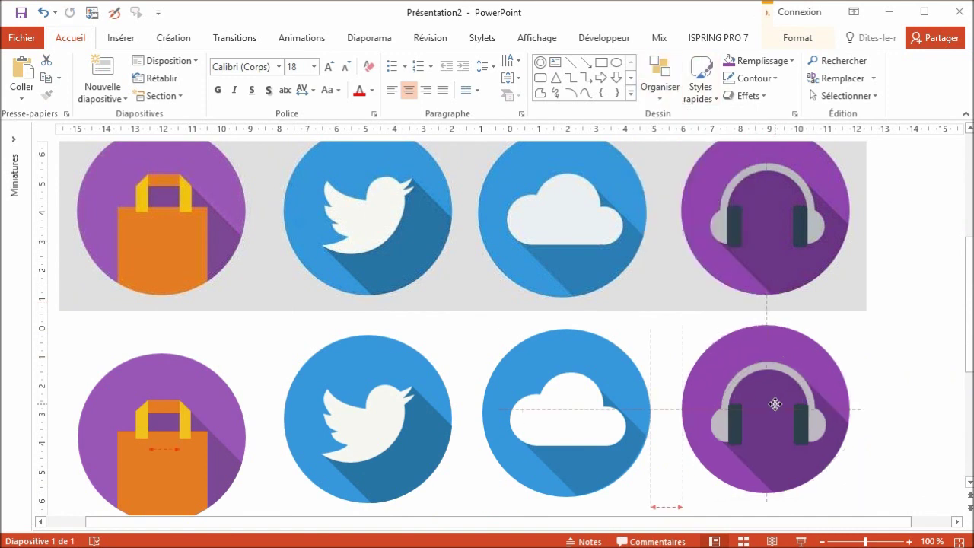
pyautogui.click(891, 414)
pyautogui.keyDown('ctrl'); pyautogui.scroll(-3, 847, 413); pyautogui.keyUp('ctrl')
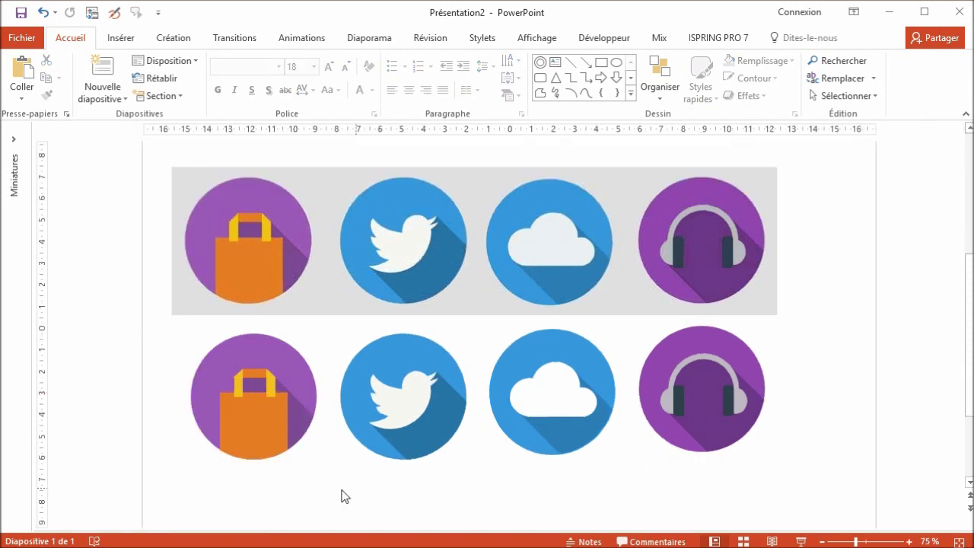